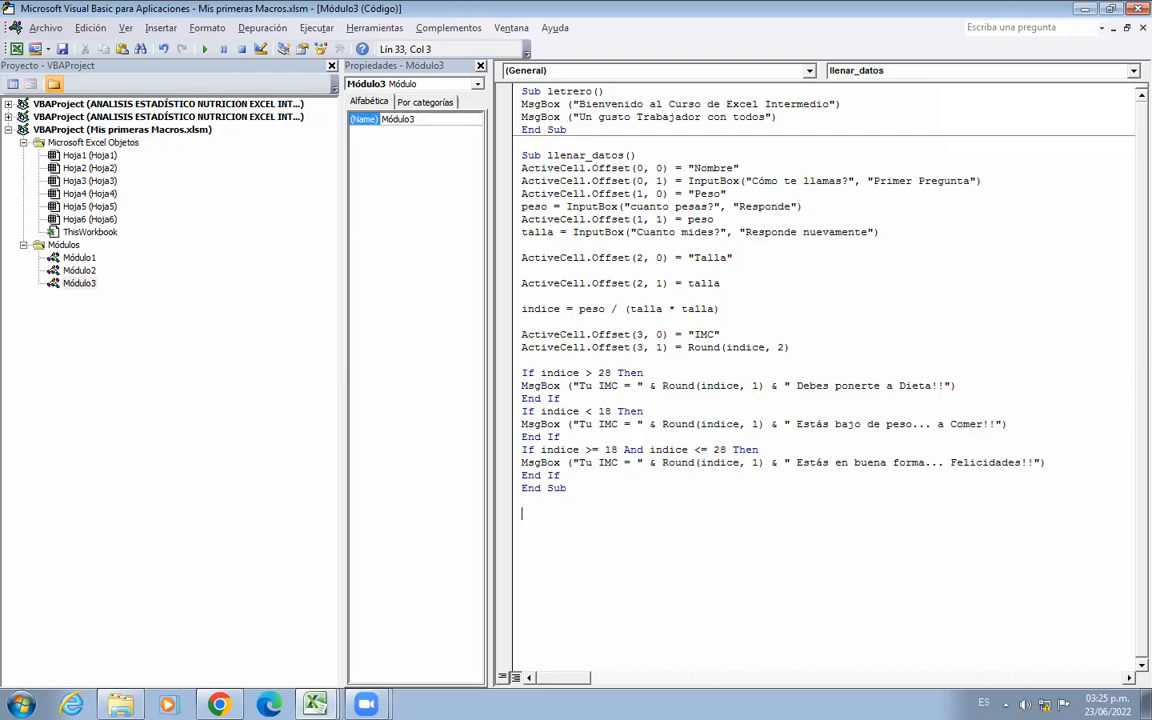
# Add an empty procedure named auto_open() below llenar_datos in Módulo3.
pyautogui.write('Sub auto_oper')
pyautogui.press('BackSpace')
pyautogui.write('n()')
pyautogui.press('Return')
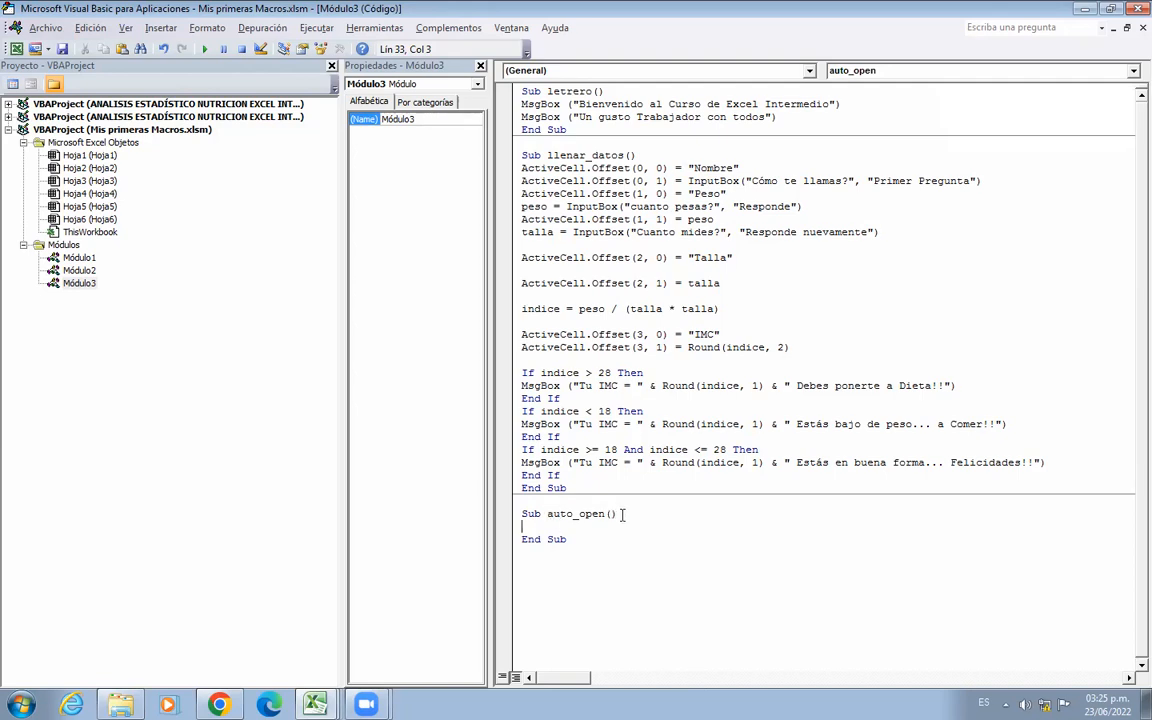
pyautogui.moveTo(521, 539); pyautogui.dragTo(584, 545)
pyautogui.click(605, 554)
pyautogui.click(563, 528)
pyautogui.moveTo(546, 514); pyautogui.dragTo(604, 514)
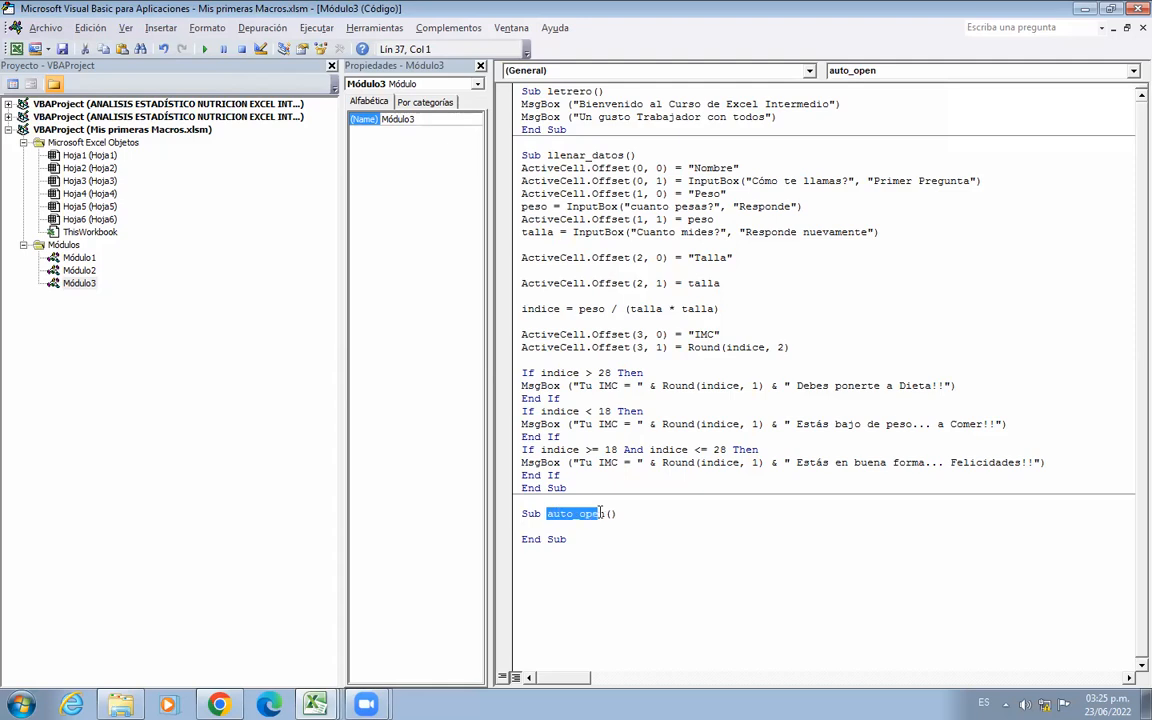
pyautogui.click(668, 528)
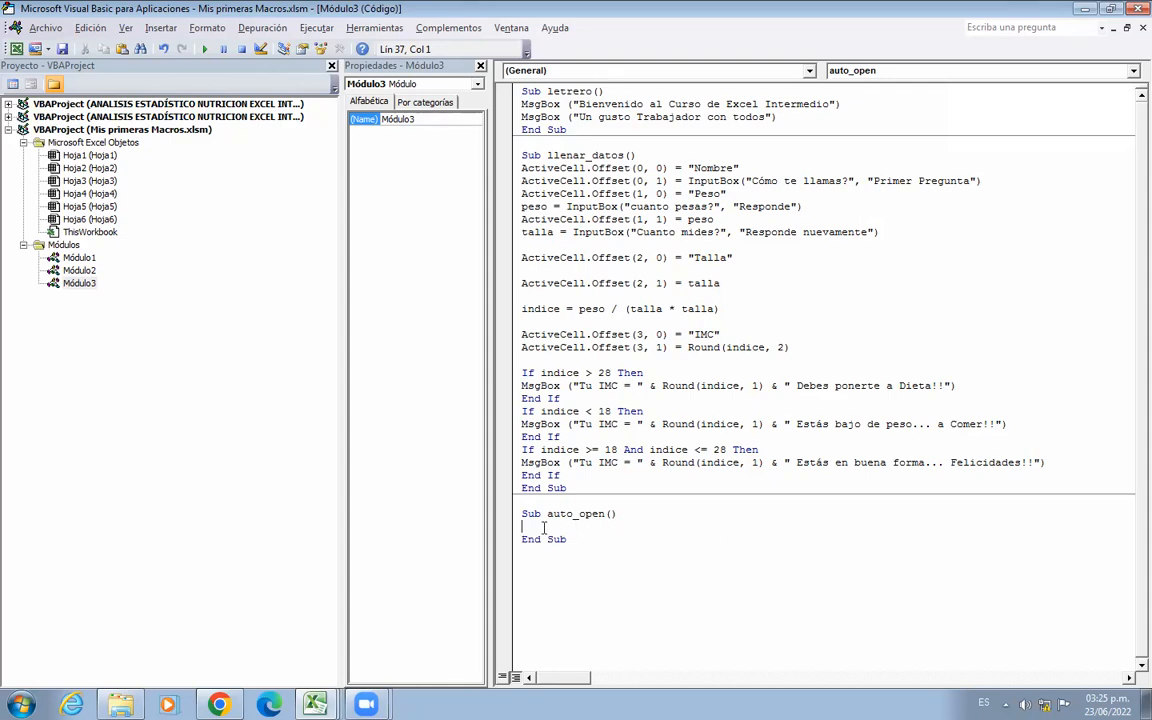
pyautogui.moveTo(547, 514); pyautogui.dragTo(604, 514)
pyautogui.click(650, 538)
# Add the line "Call letrero" to the body of the auto_open procedure.
pyautogui.press('Up')
pyautogui.press('Return')
pyautogui.moveTo(521, 91); pyautogui.dragTo(567, 130)
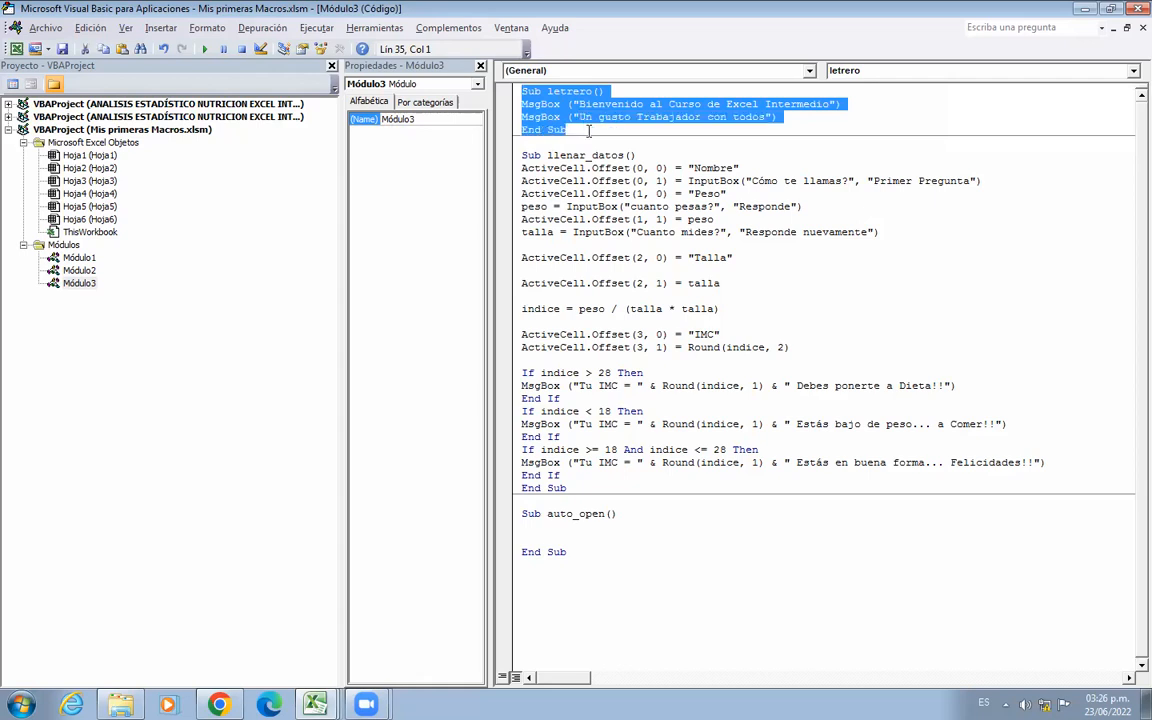
pyautogui.click(689, 539)
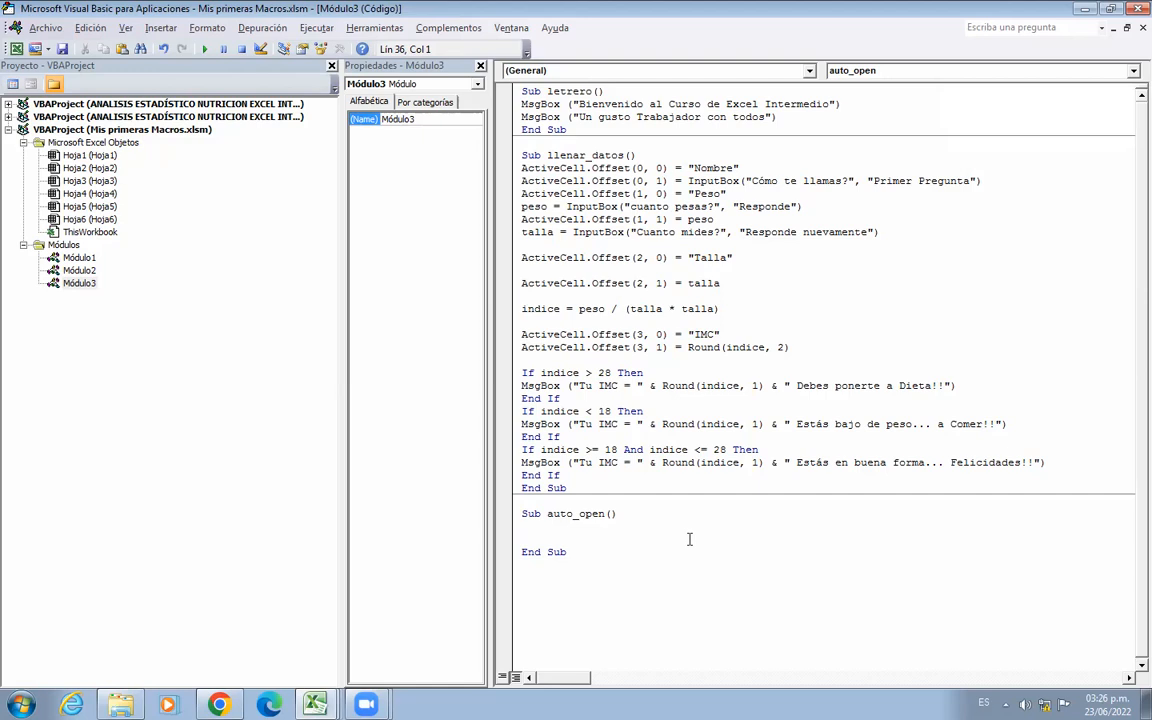
pyautogui.click(574, 532)
pyautogui.press('Up')
pyautogui.write('call')
pyautogui.write('letrero')
pyautogui.press('Return')
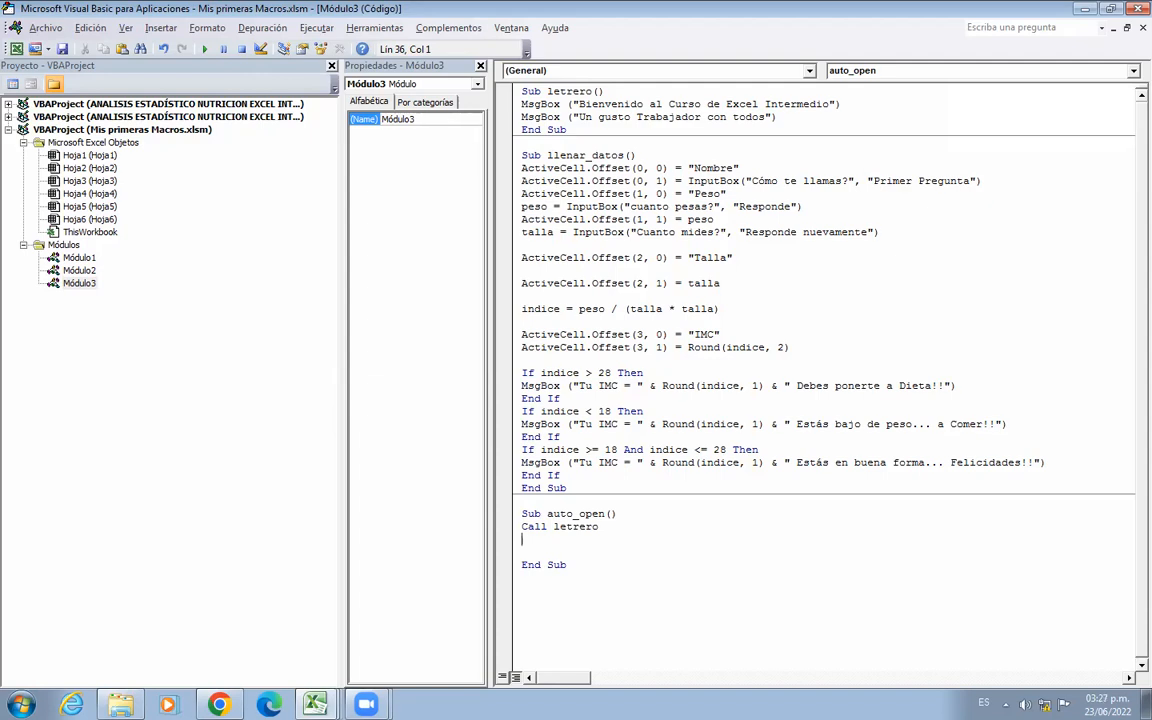
pyautogui.moveTo(547, 513); pyautogui.dragTo(571, 514)
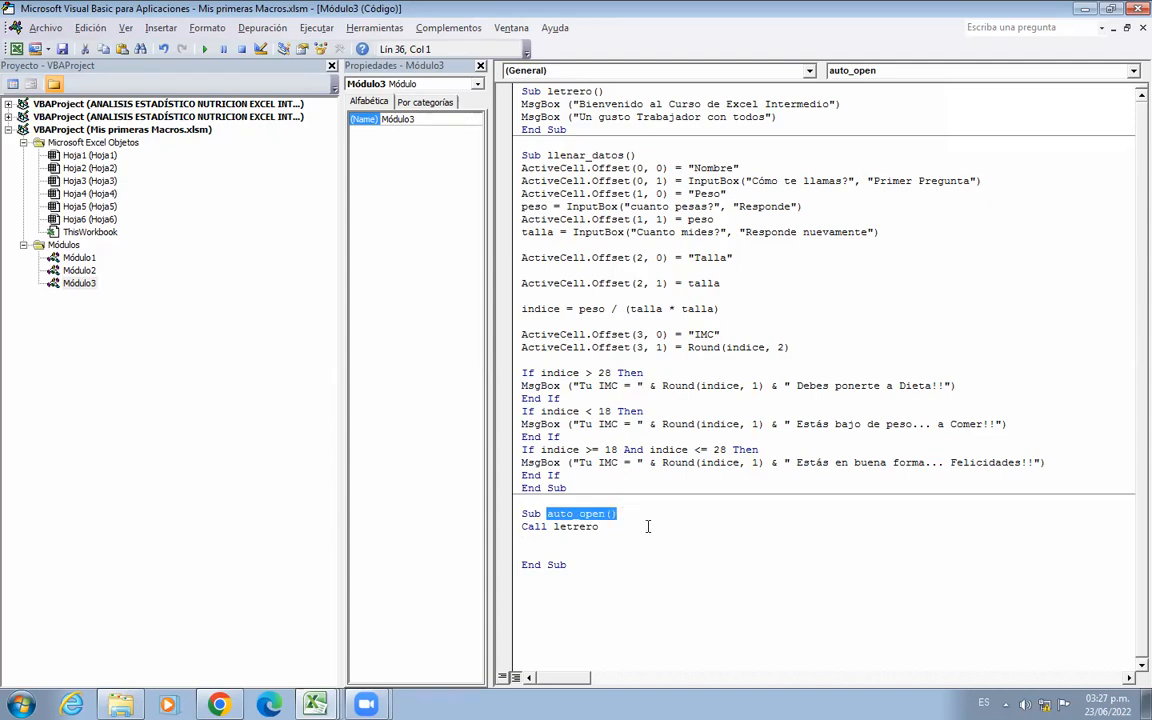
pyautogui.click(610, 527)
pyautogui.moveTo(553, 527); pyautogui.dragTo(601, 529)
pyautogui.click(619, 532)
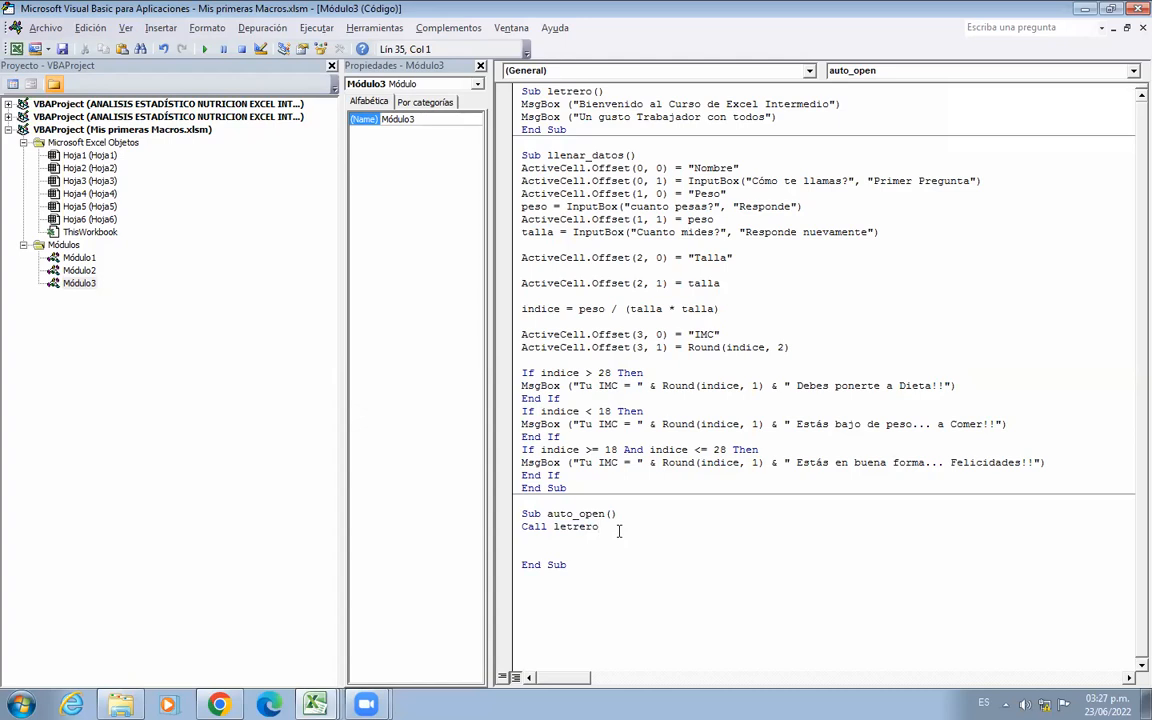
# Add "Call llenar_datos" below the letrero call, reusing the copied procedure name, and remove the blank lines before End Sub.
pyautogui.press('Return')
pyautogui.press('Down')
pyautogui.write('Call')
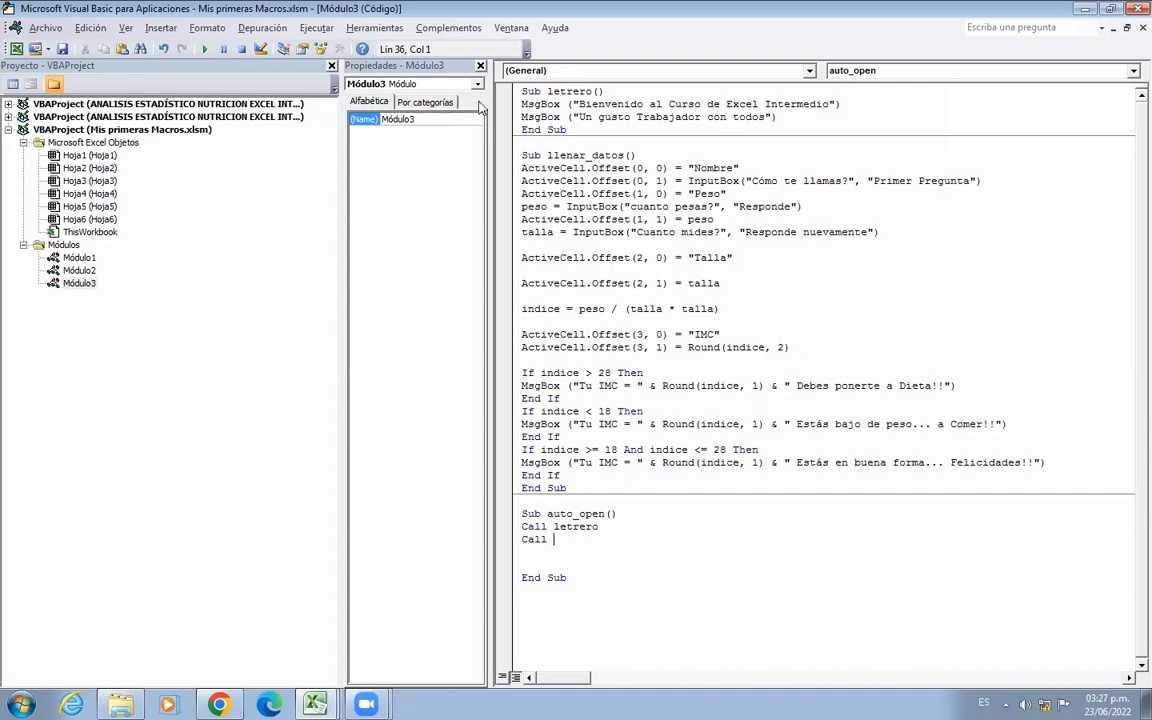
pyautogui.click(548, 158)
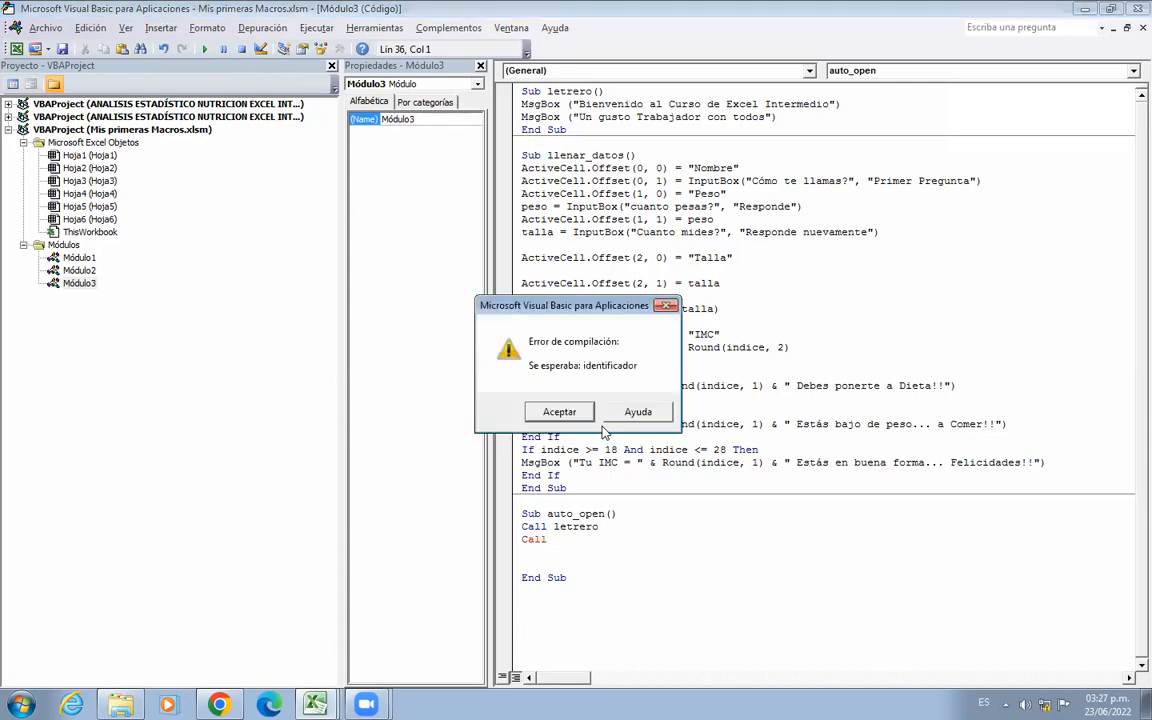
pyautogui.press('Return')
pyautogui.moveTo(548, 155); pyautogui.dragTo(620, 164)
pyautogui.hotkey('ctrl', 'c')
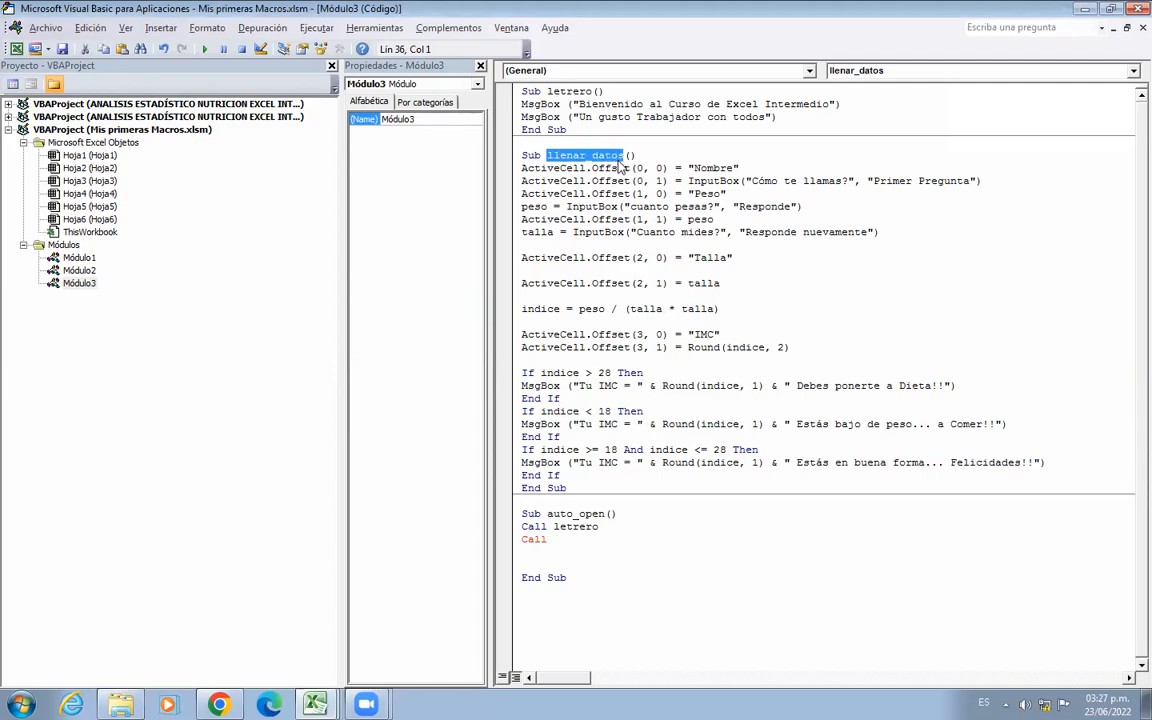
pyautogui.click(575, 540)
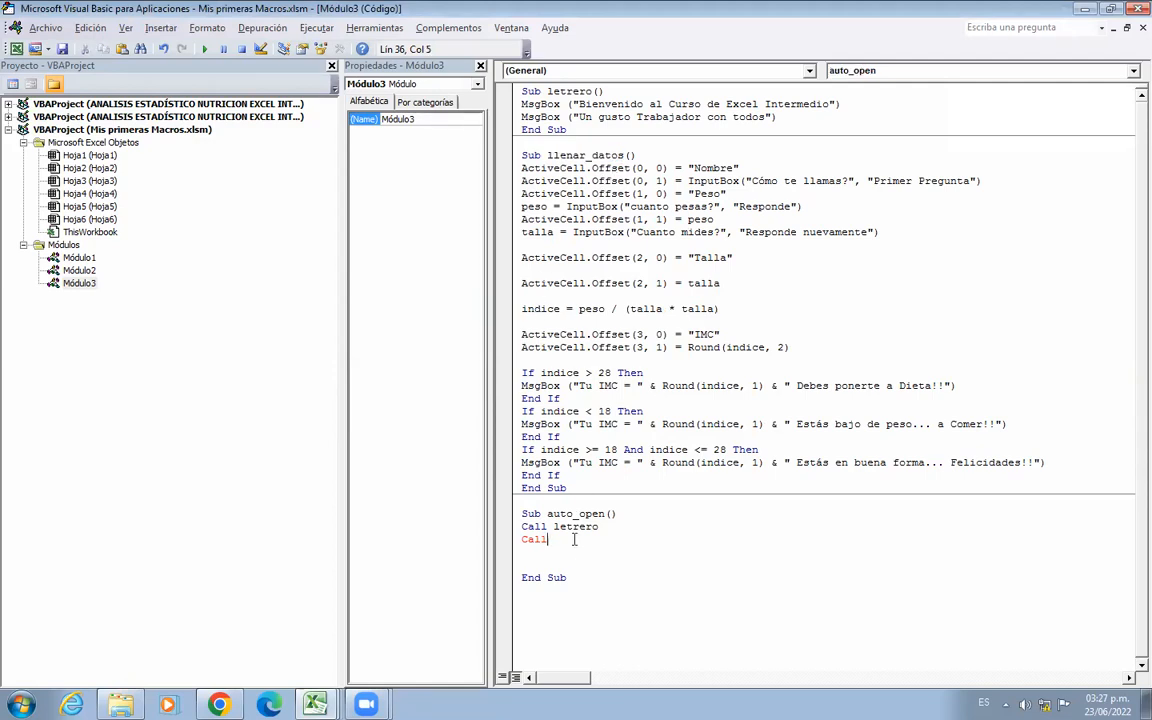
pyautogui.hotkey('ctrl', 'v')
pyautogui.click(561, 553)
pyautogui.press('Delete')
pyautogui.press('Delete')
pyautogui.moveTo(553, 526); pyautogui.dragTo(633, 540)
pyautogui.click(683, 552)
pyautogui.moveTo(547, 514); pyautogui.dragTo(580, 514)
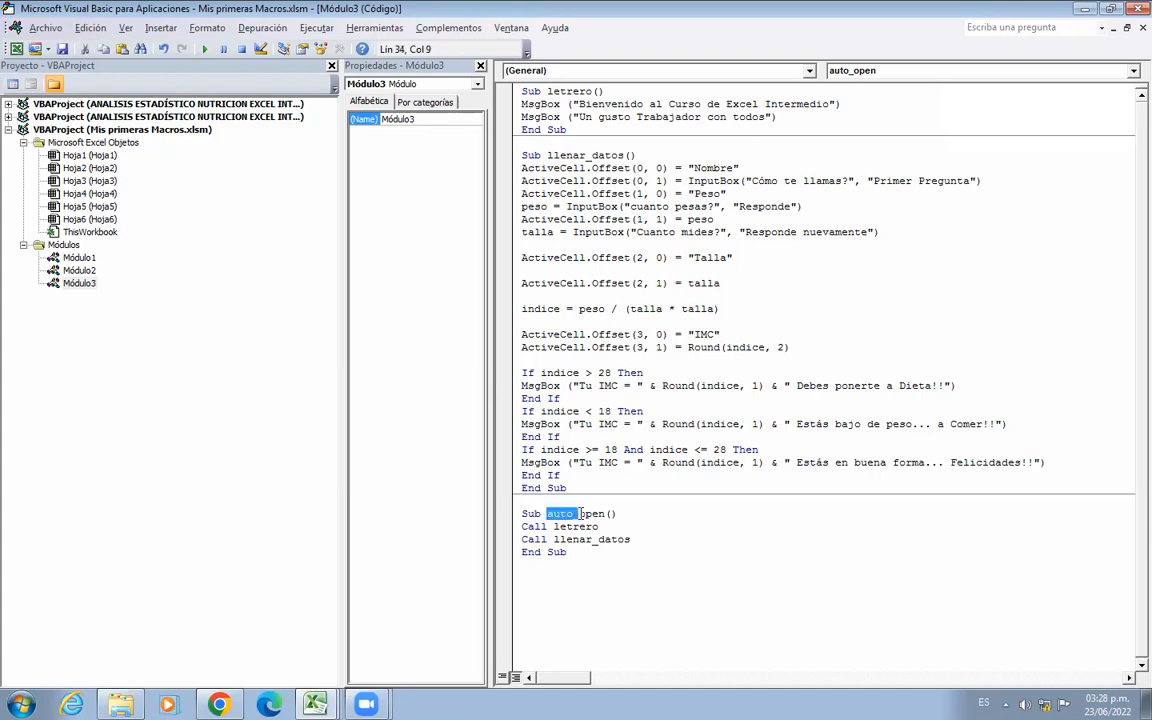
pyautogui.click(661, 525)
pyautogui.click(638, 557)
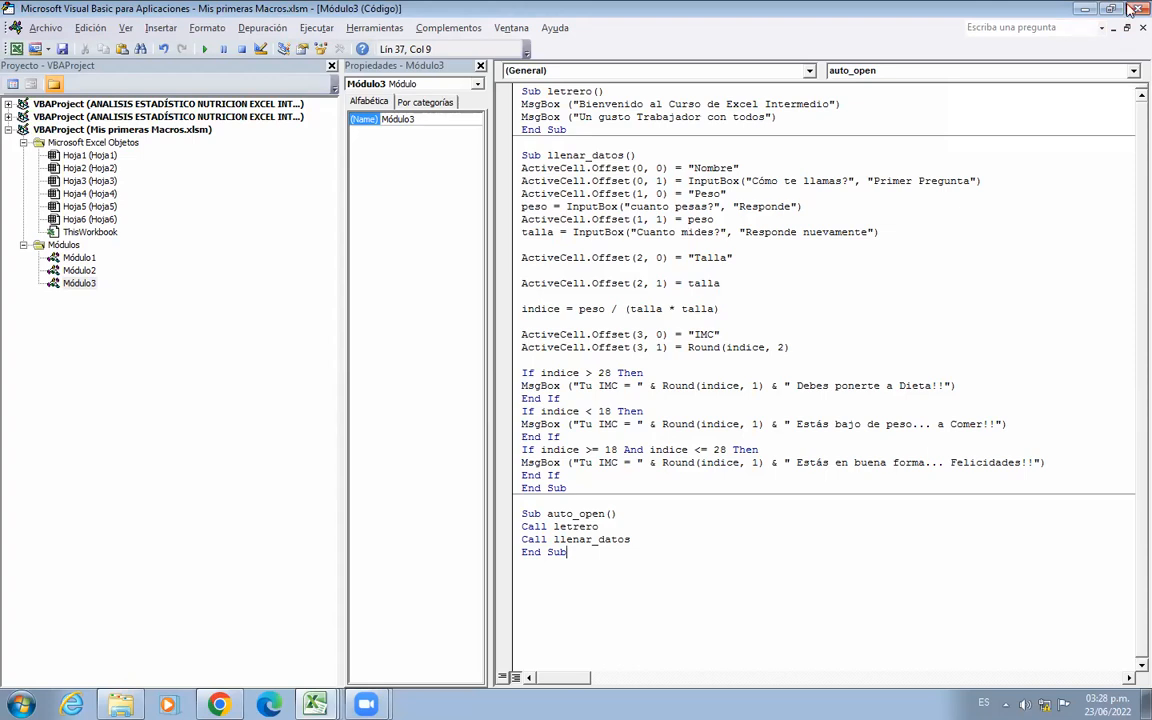
# Return to the workbook and close Mis primeras Macros.xlsm, saving its changes.
pyautogui.hotkey('alt', 'F11')
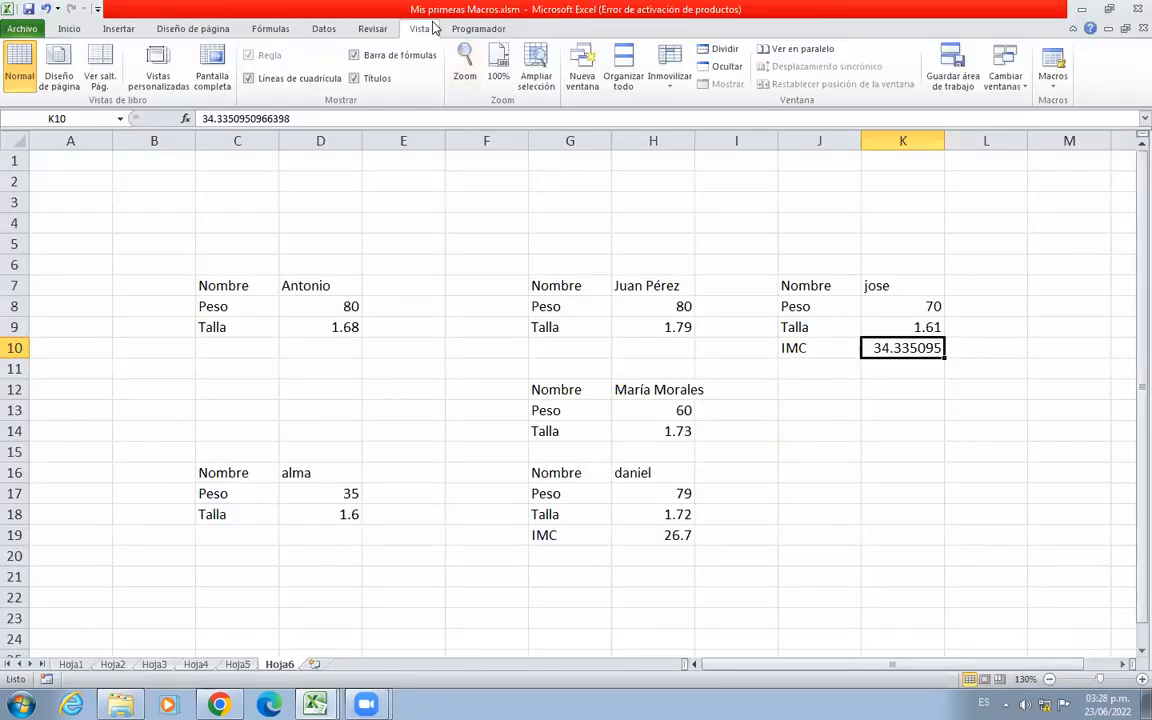
pyautogui.click(1134, 9)
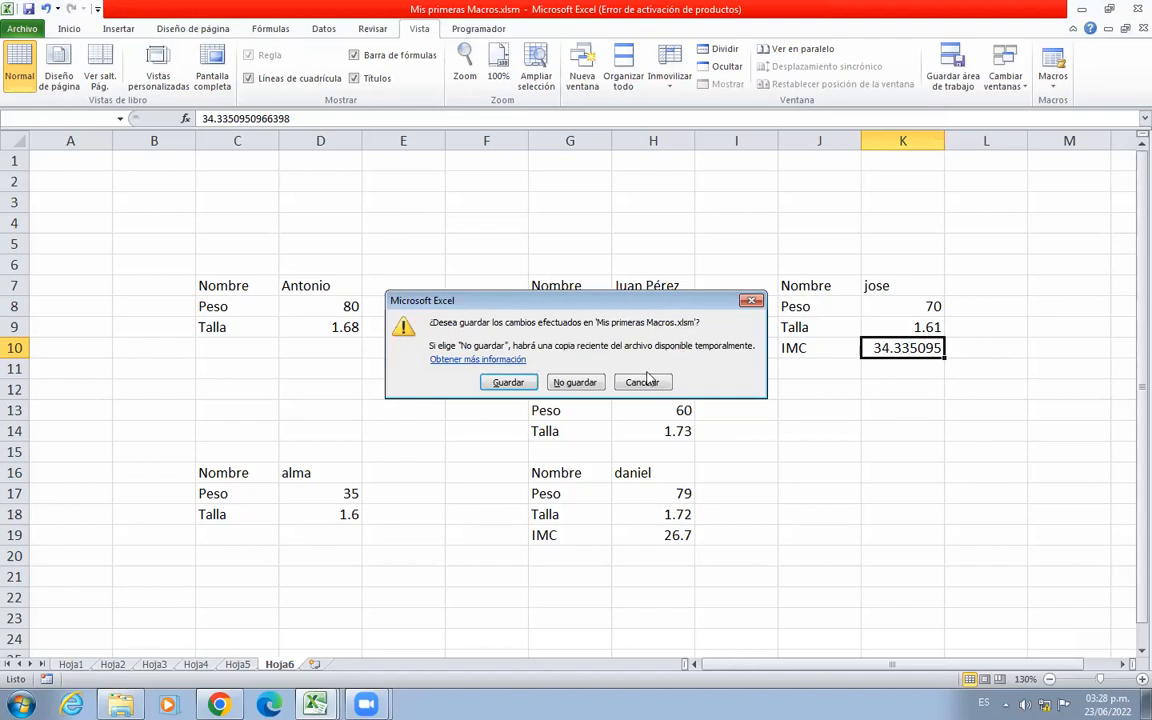
pyautogui.click(509, 384)
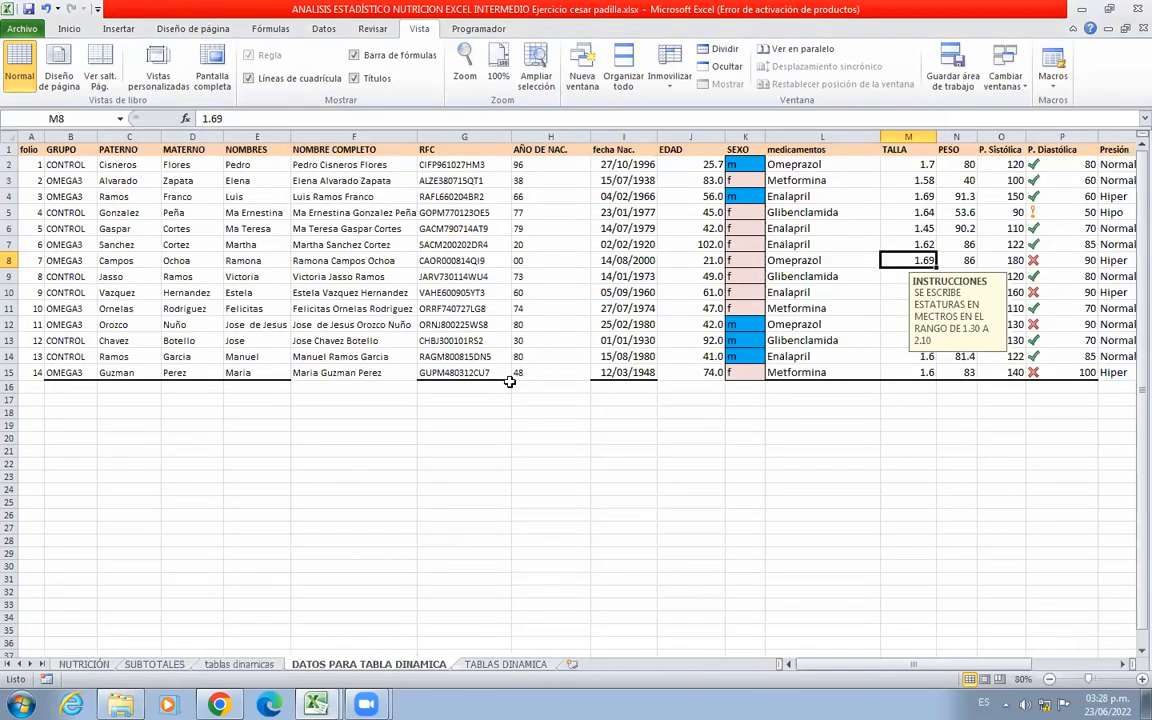
# Reopen Mis primeras Macros.xlsm from the recent workbooks to trigger its auto_open macro.
pyautogui.click(33, 30)
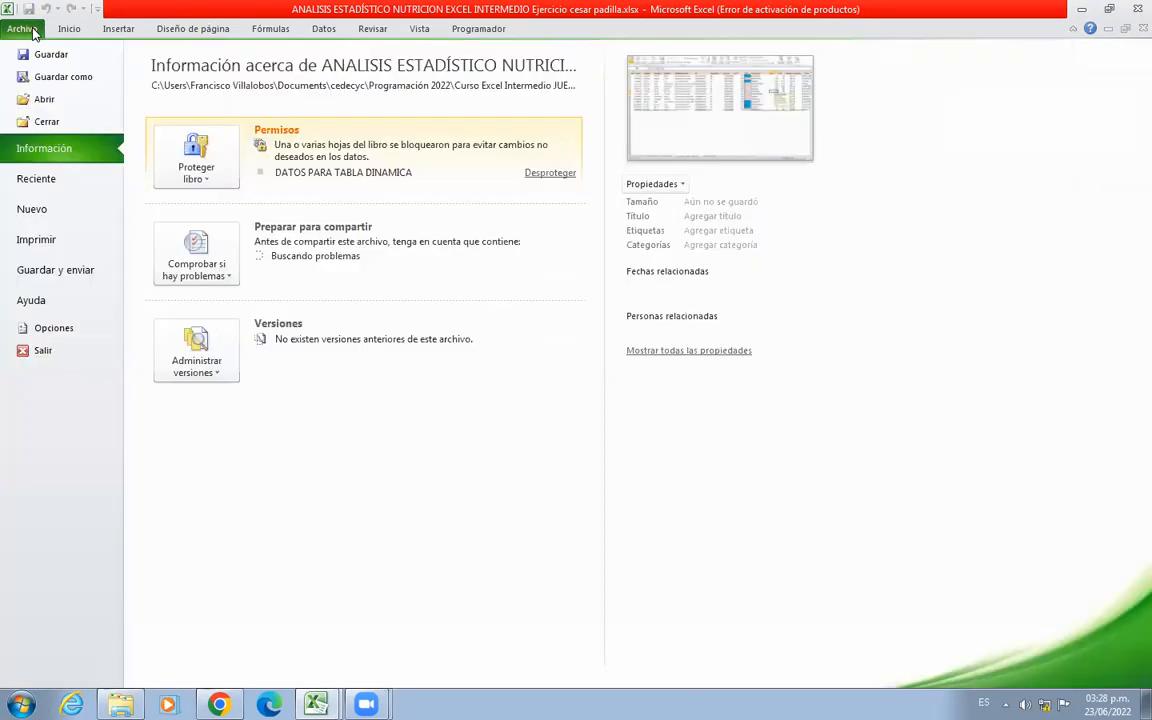
pyautogui.click(58, 180)
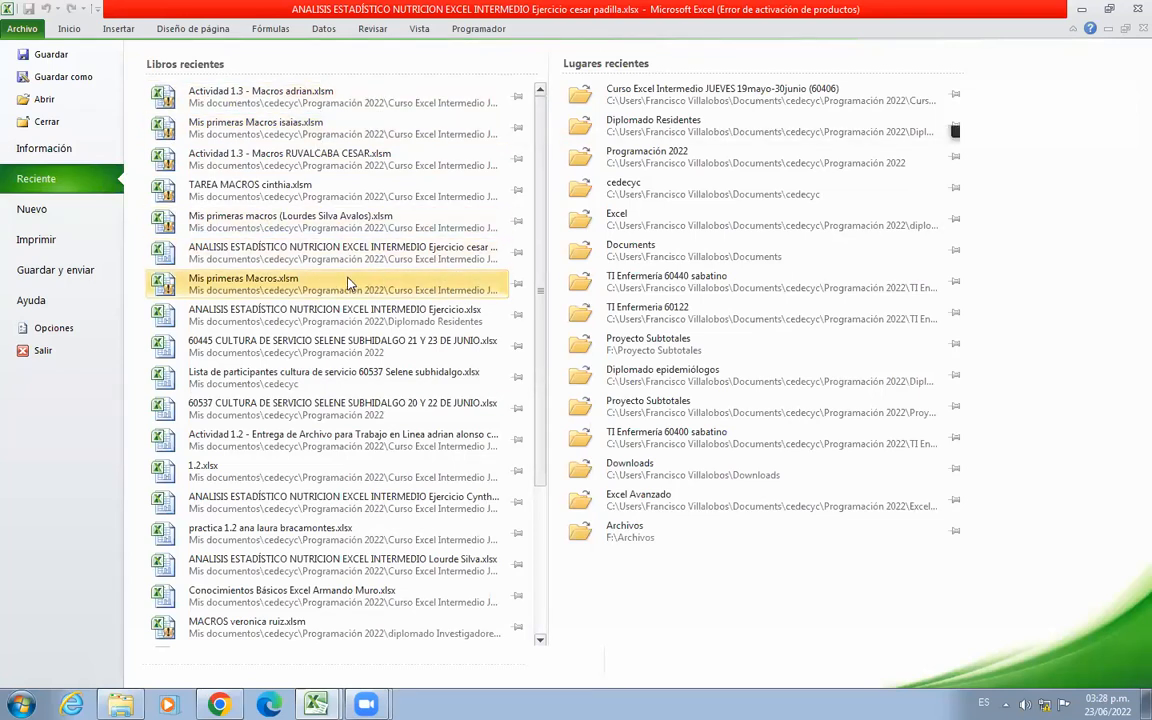
pyautogui.click(281, 254)
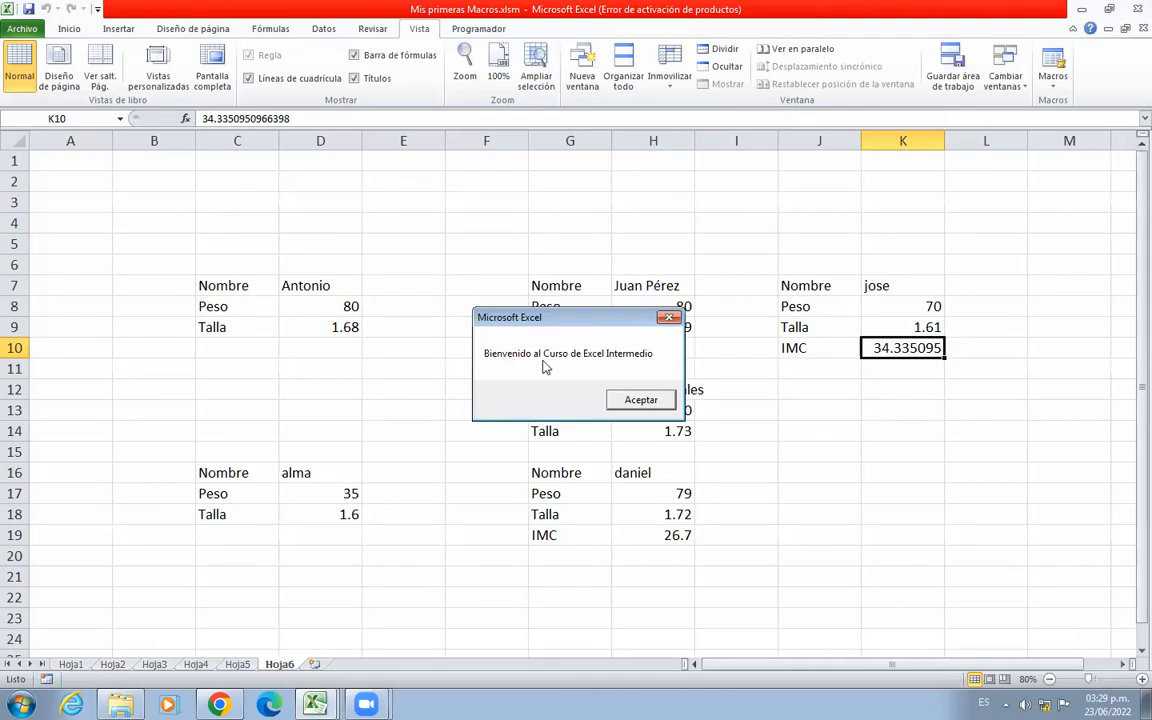
# Acknowledge both greeting messages from the letrero macro.
pyautogui.click(641, 400)
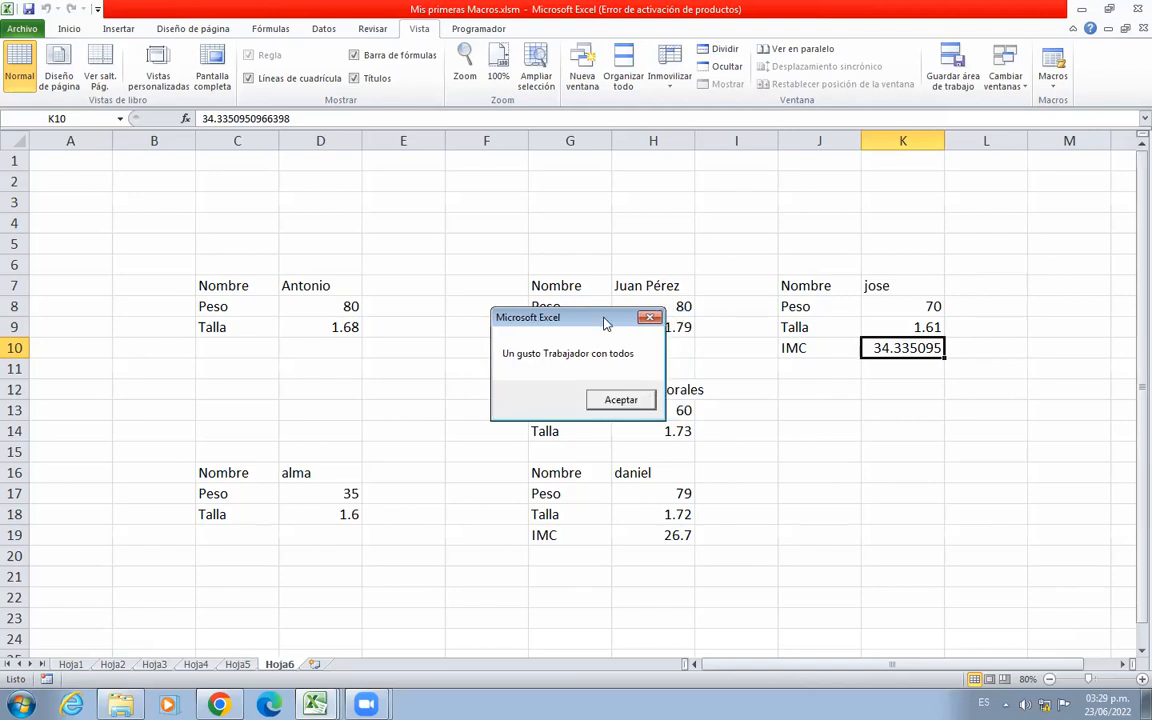
pyautogui.moveTo(603, 320); pyautogui.dragTo(604, 166)
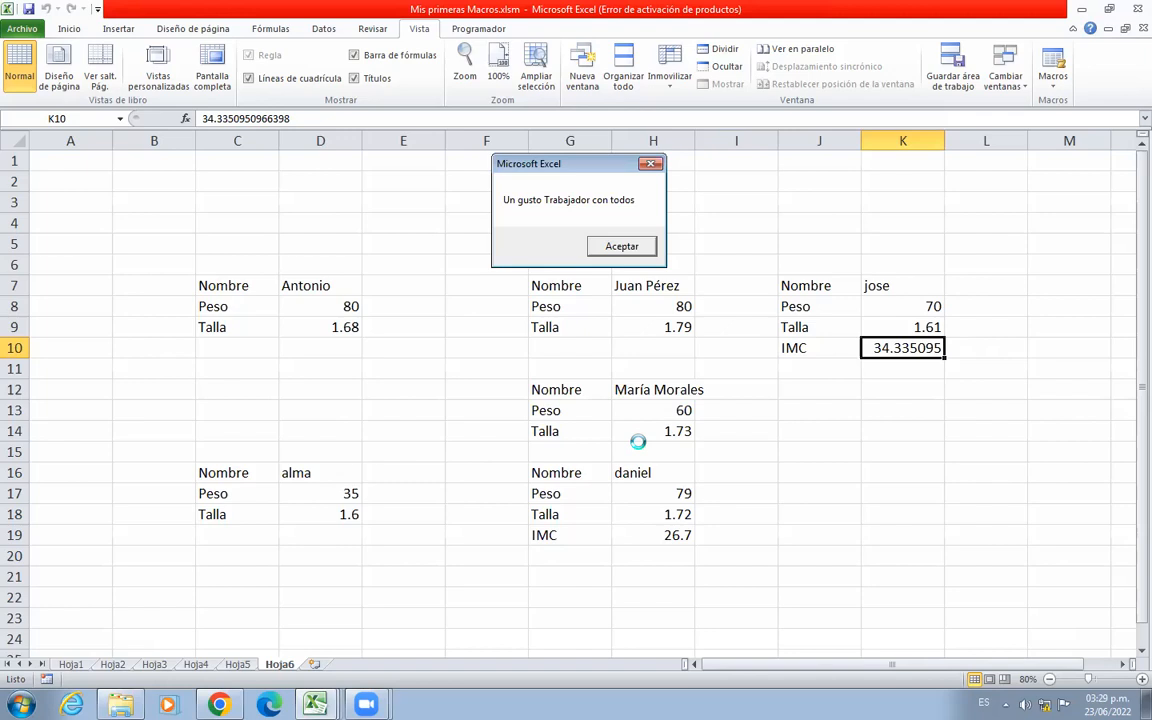
pyautogui.click(621, 247)
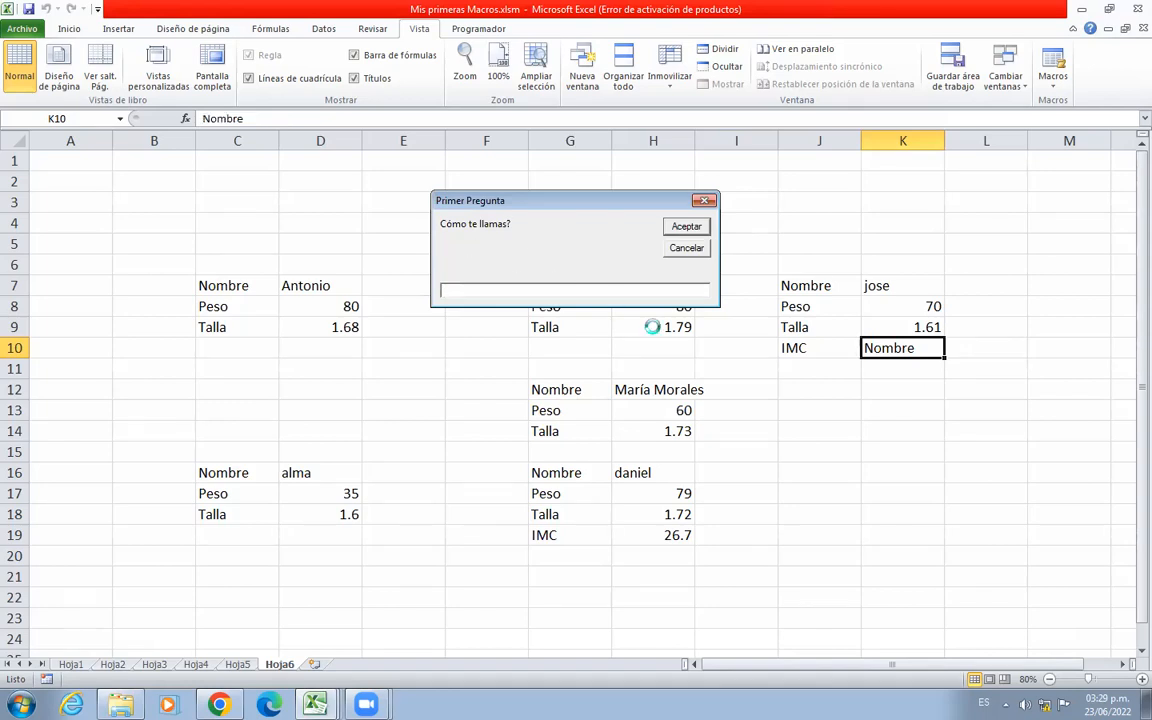
# Answer the macro's prompts with the person's first name, weight 58 and height 1.74, and accept the IMC message.
pyautogui.write('Felipe')
pyautogui.press('Return')
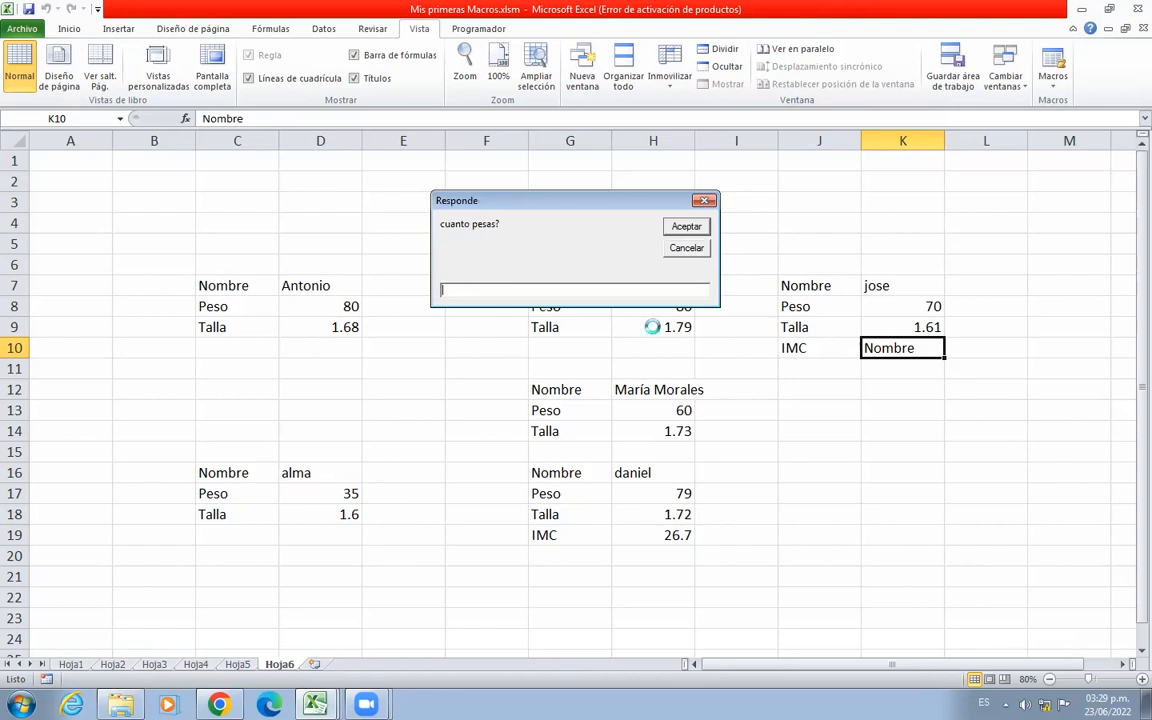
pyautogui.write('58')
pyautogui.press('Return')
pyautogui.write('1.74')
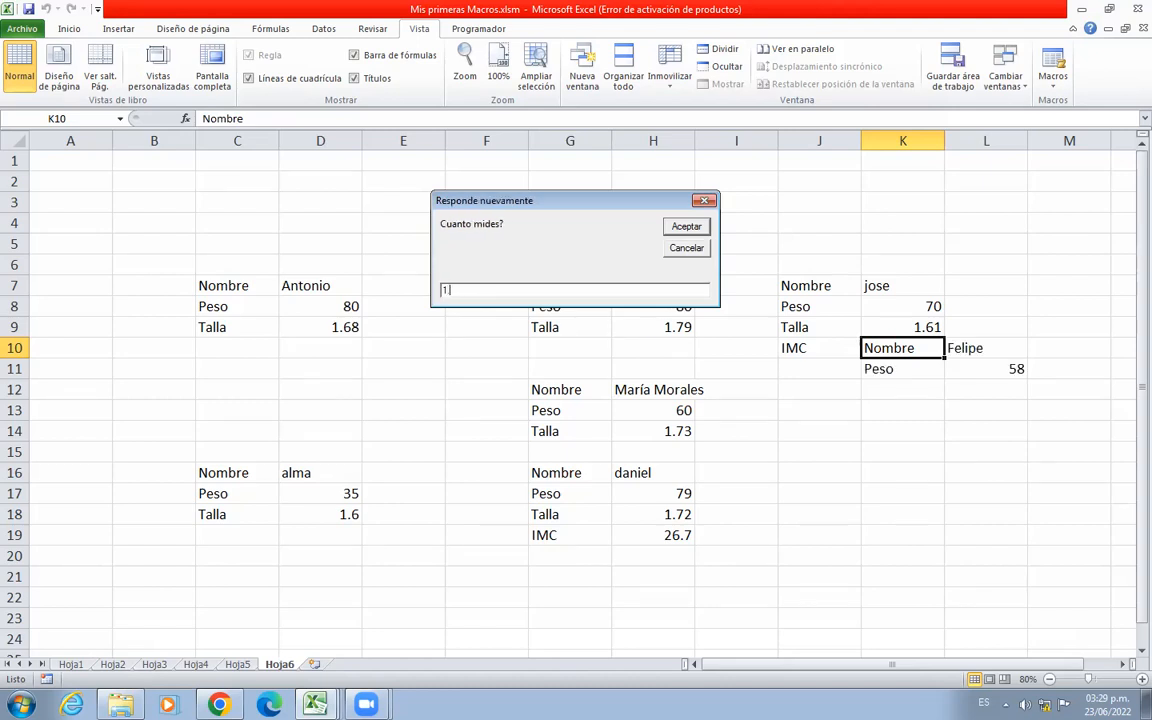
pyautogui.press('Return')
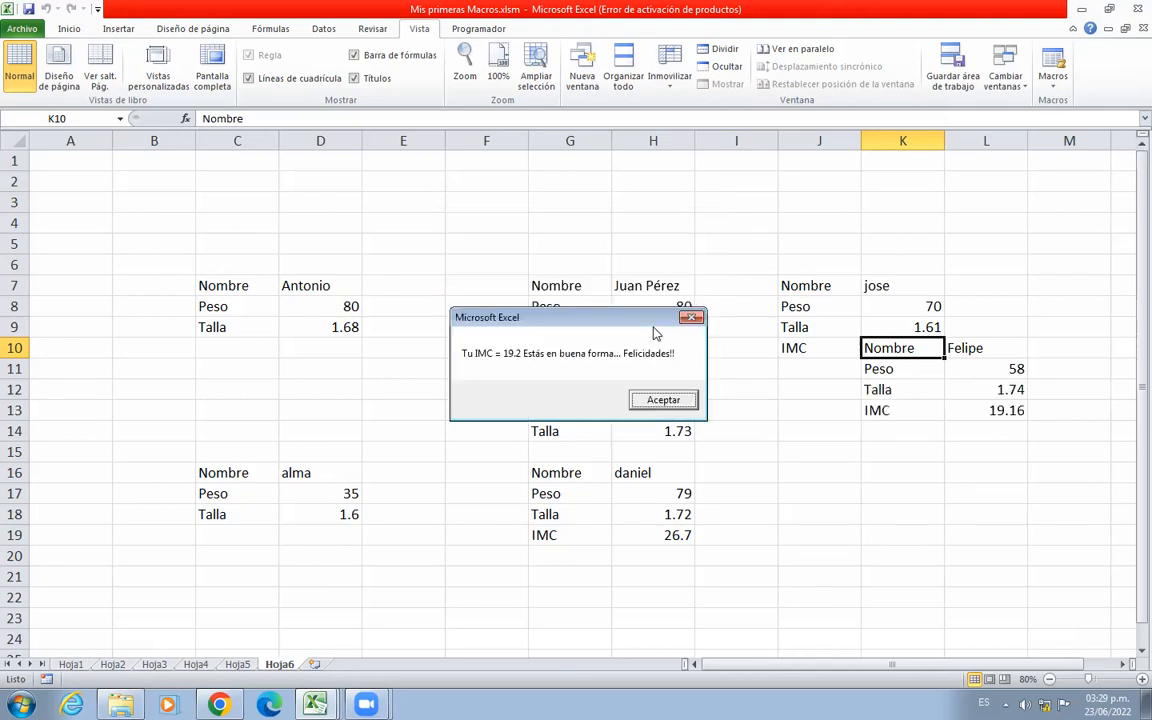
pyautogui.click(673, 403)
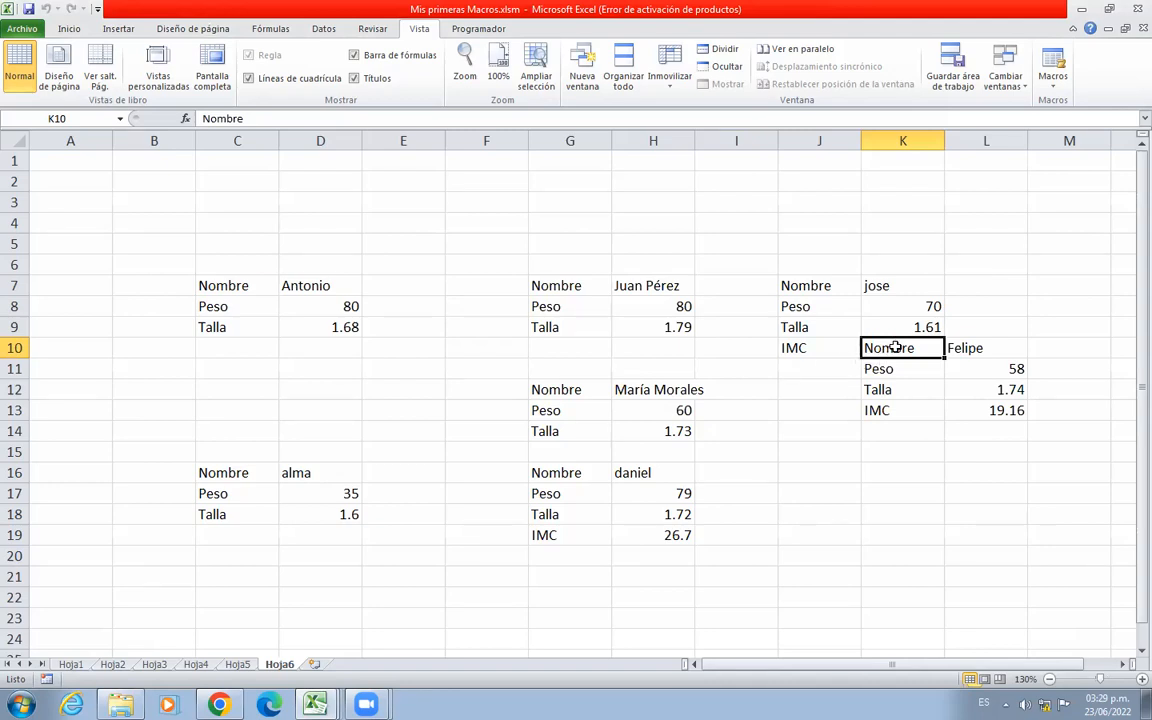
pyautogui.moveTo(896, 347); pyautogui.dragTo(990, 410)
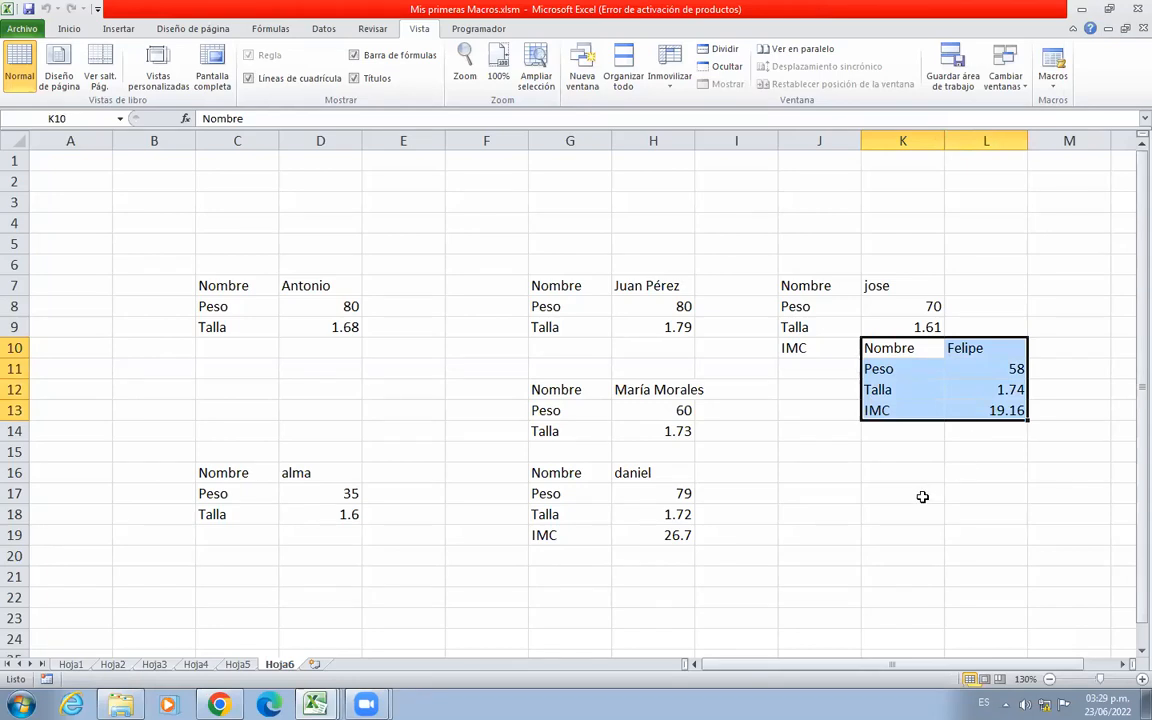
pyautogui.click(904, 345)
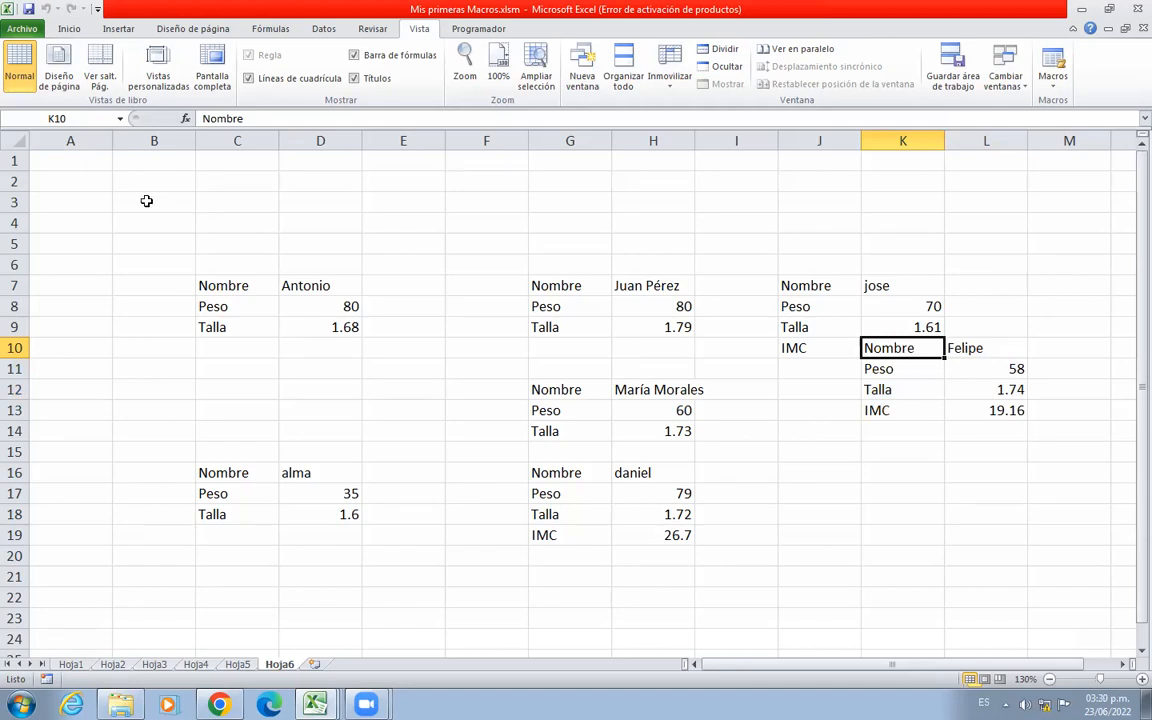
pyautogui.click(70, 157)
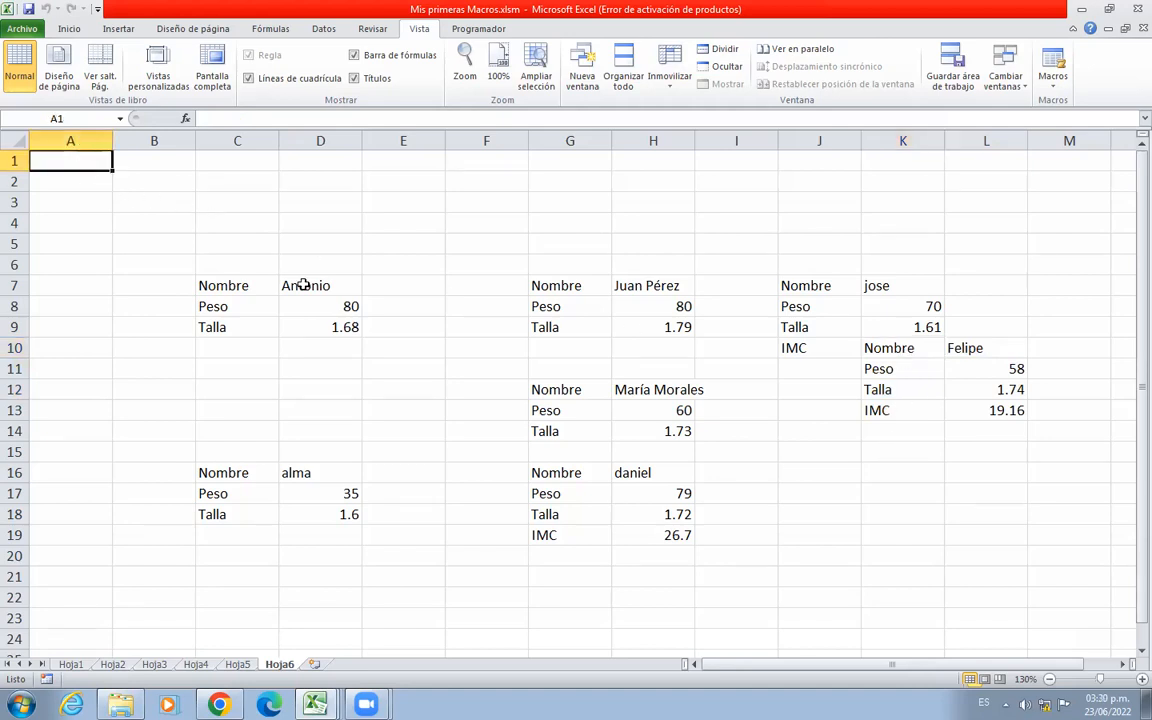
# Starting from cell E9 on Hoja6, record a macro named activaA1 in this workbook that selects cell A1.
pyautogui.click(408, 323)
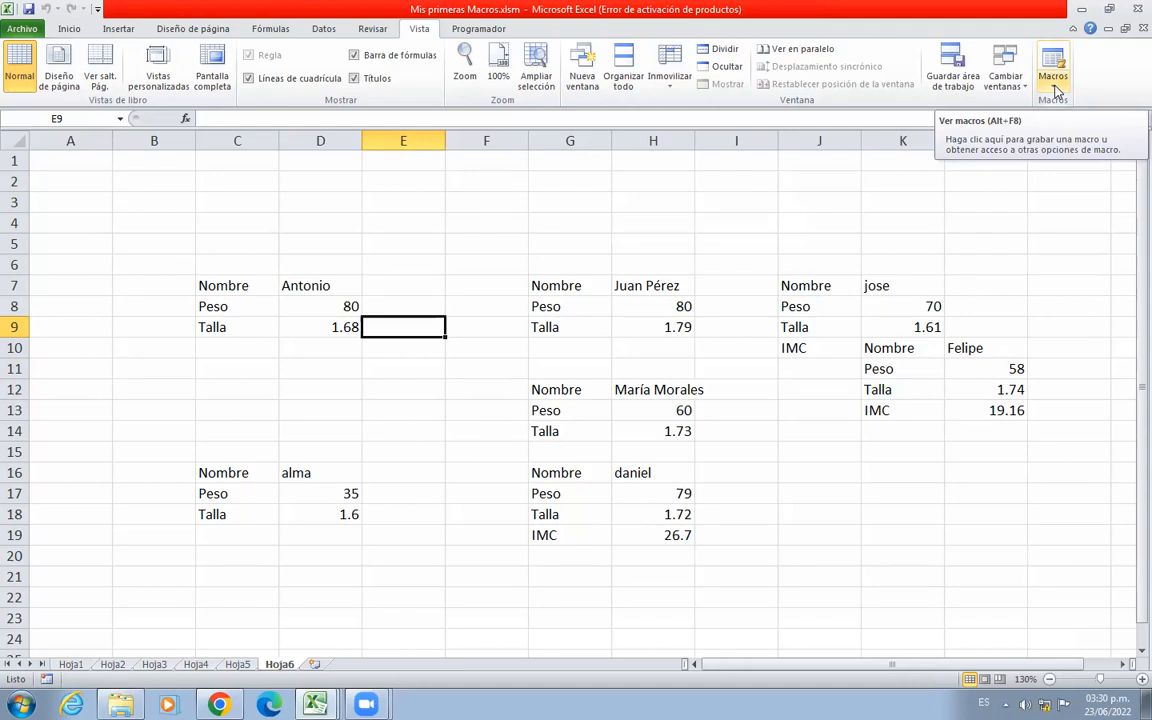
pyautogui.click(1057, 91)
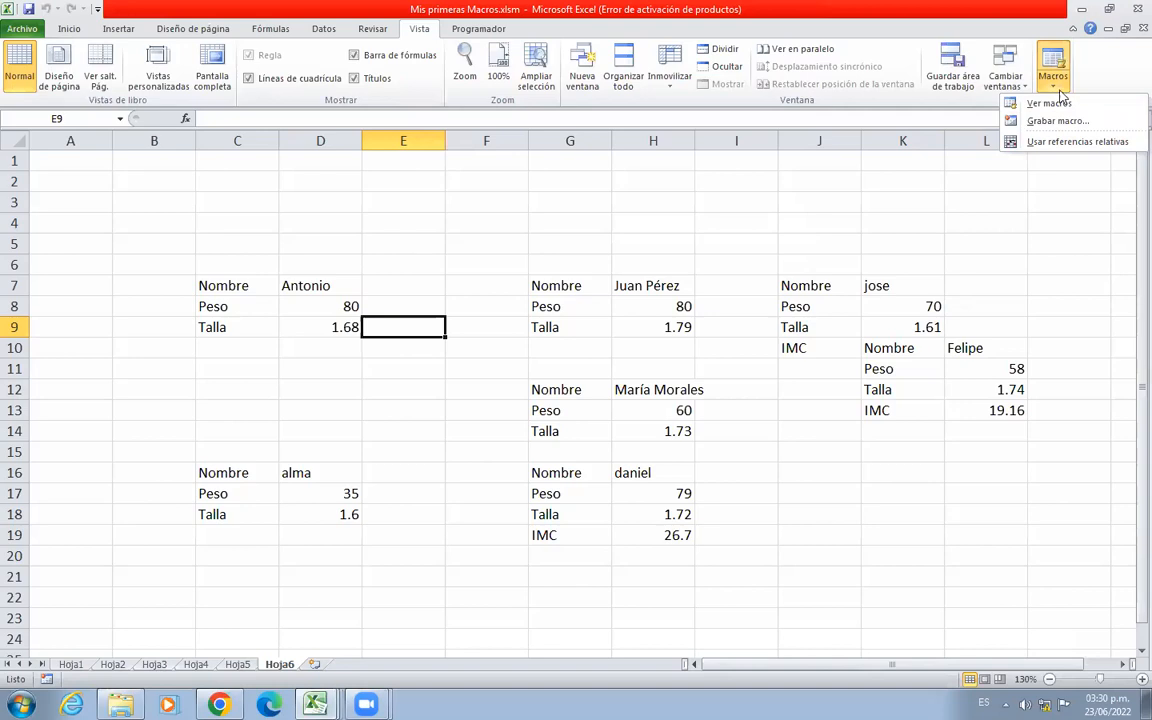
pyautogui.click(1030, 121)
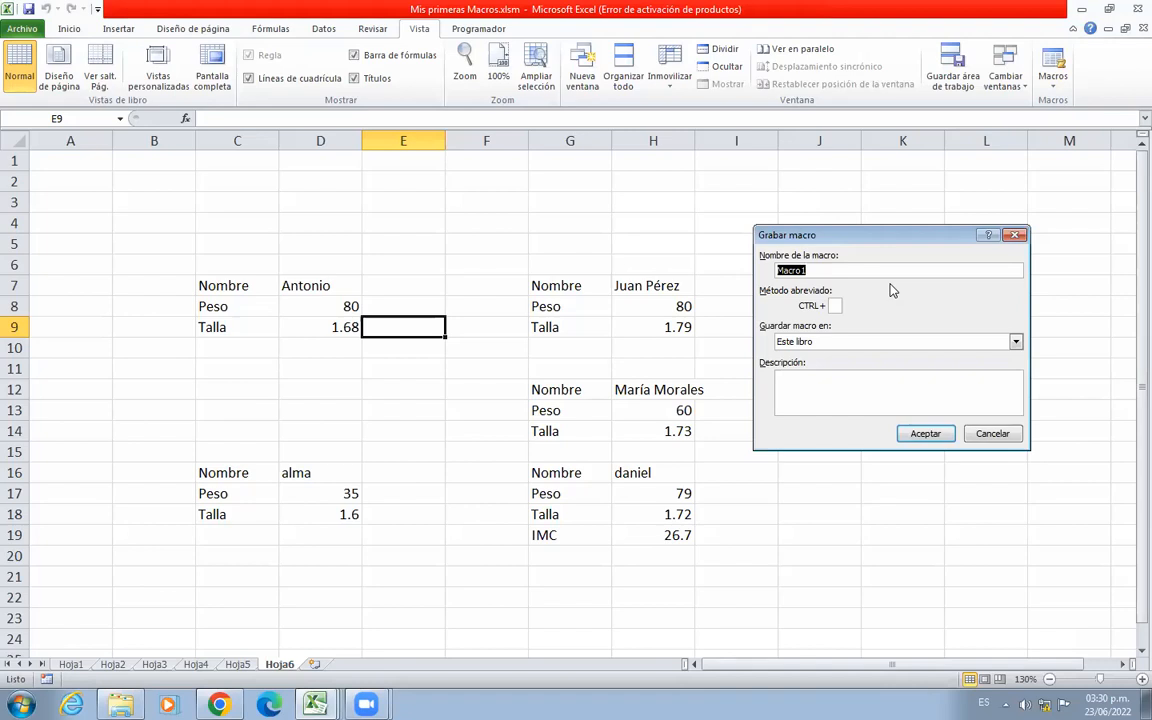
pyautogui.write('activa')
pyautogui.write('A')
pyautogui.write('l')
pyautogui.write('1')
pyautogui.click(925, 434)
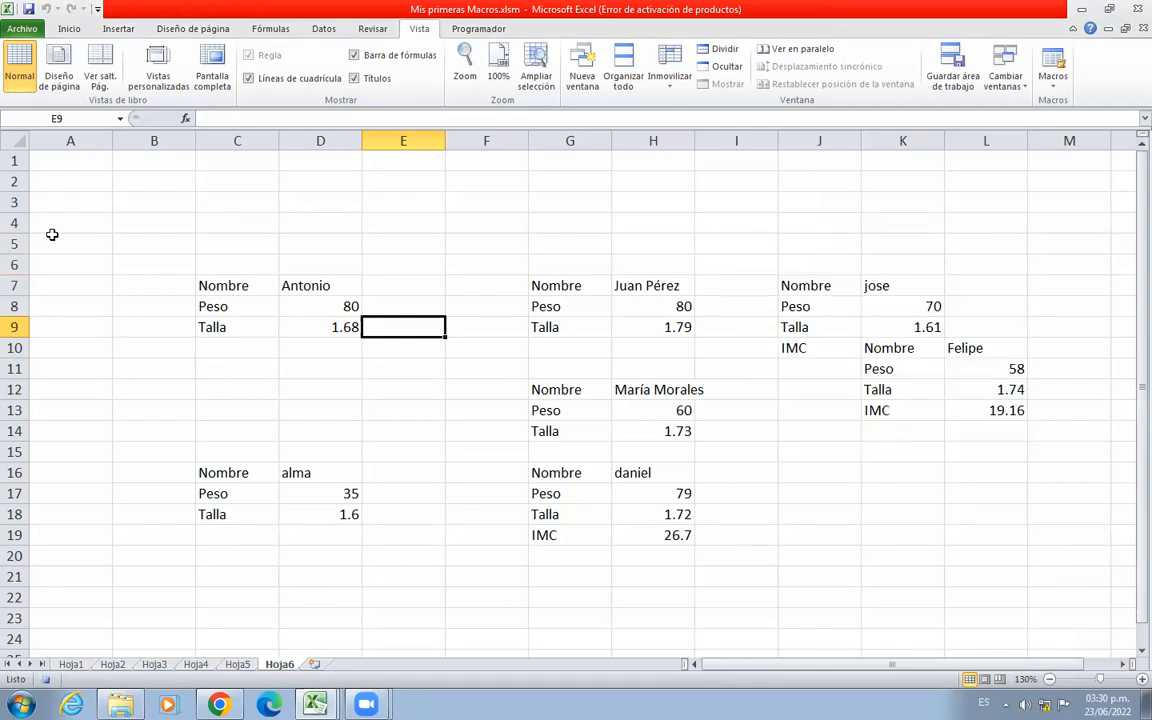
pyautogui.click(67, 161)
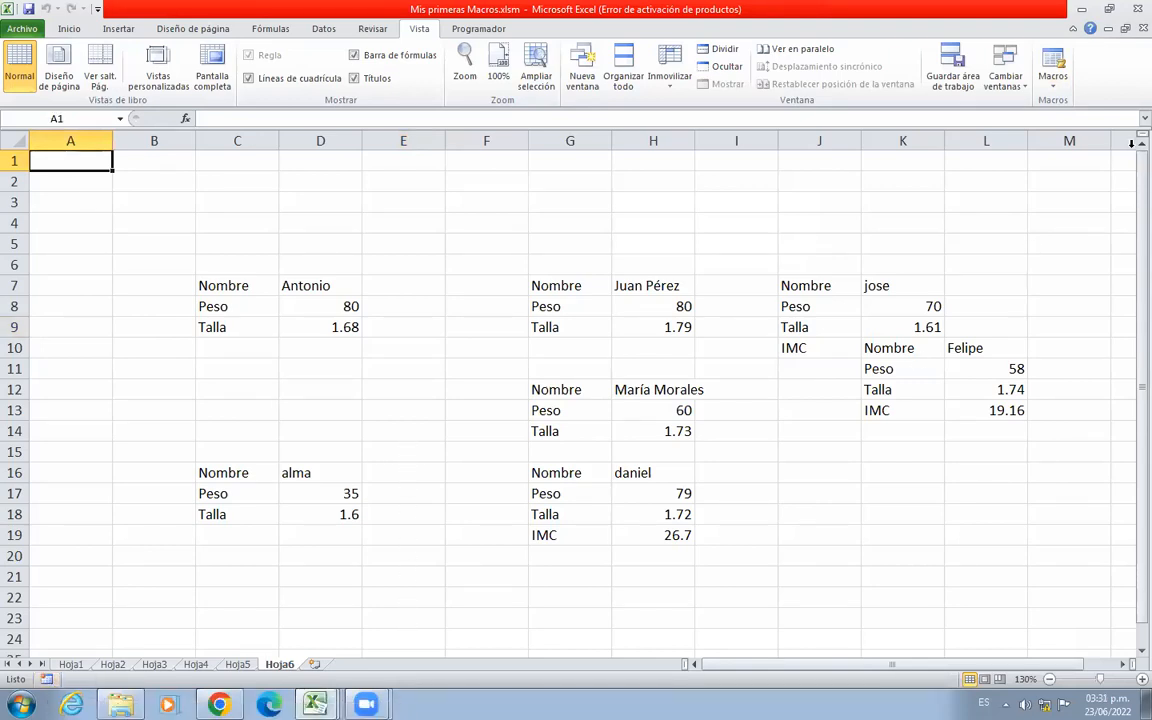
# Open the activaA1 macro's code for editing and examine its Range("A1").Select line.
pyautogui.click(1056, 84)
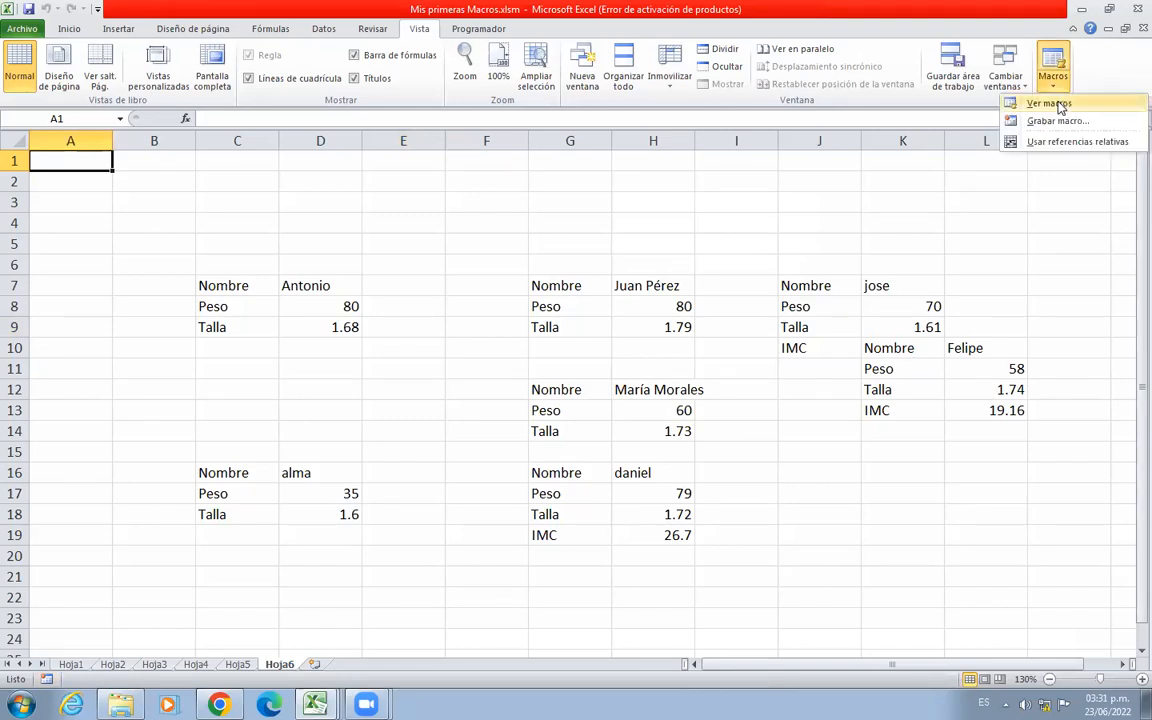
pyautogui.click(1058, 101)
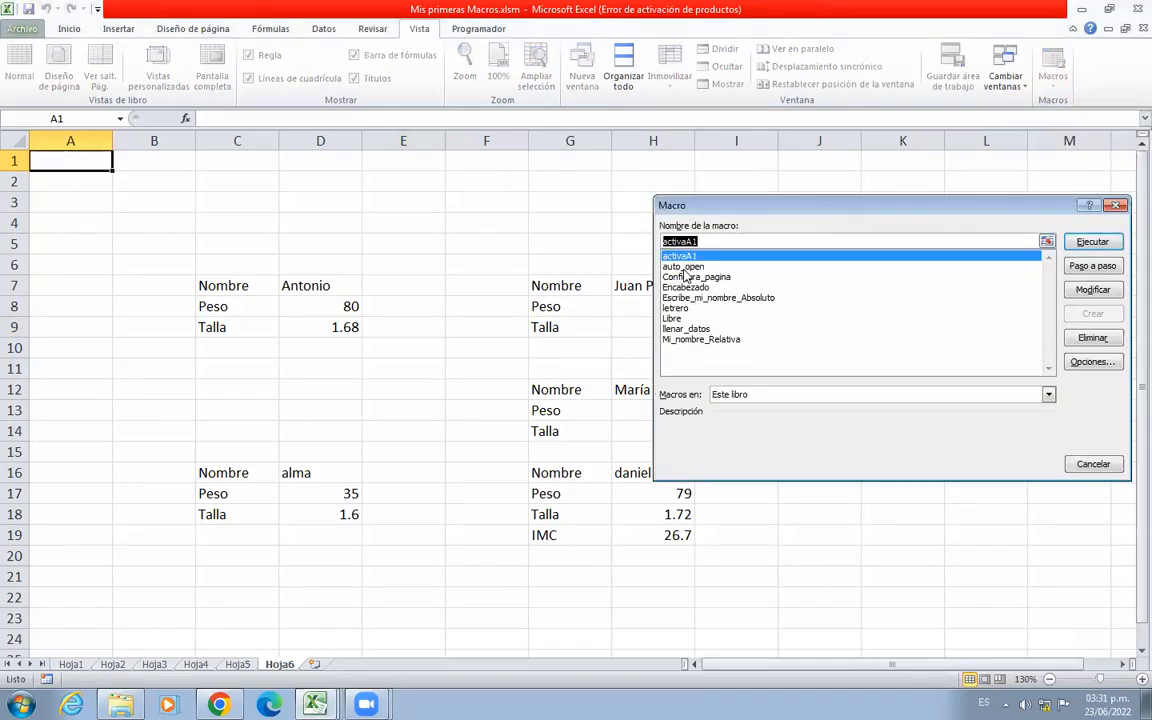
pyautogui.click(1092, 289)
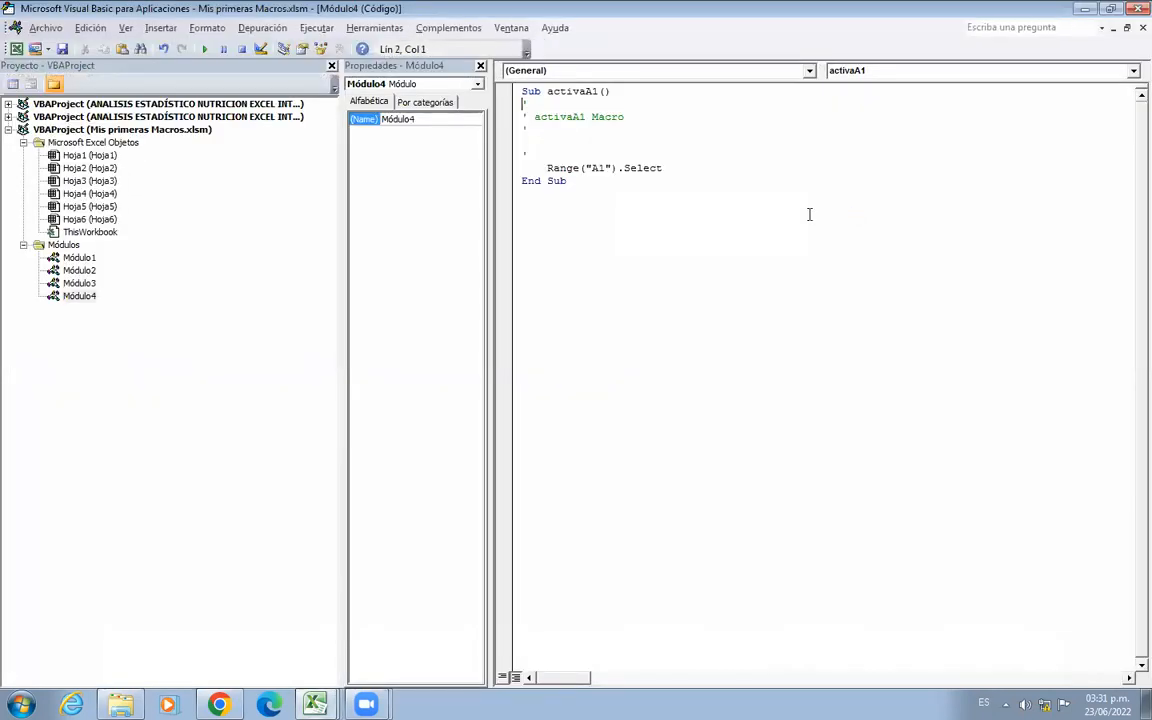
pyautogui.doubleClick(575, 167)
pyautogui.moveTo(578, 165); pyautogui.dragTo(664, 168)
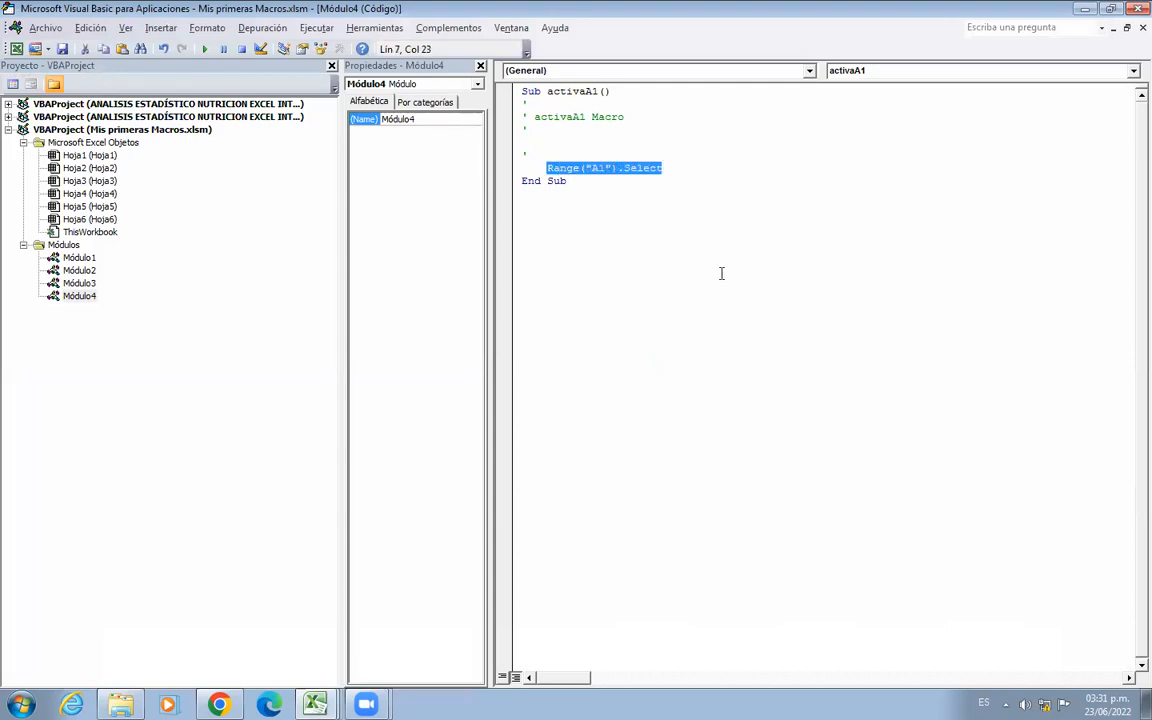
pyautogui.click(658, 257)
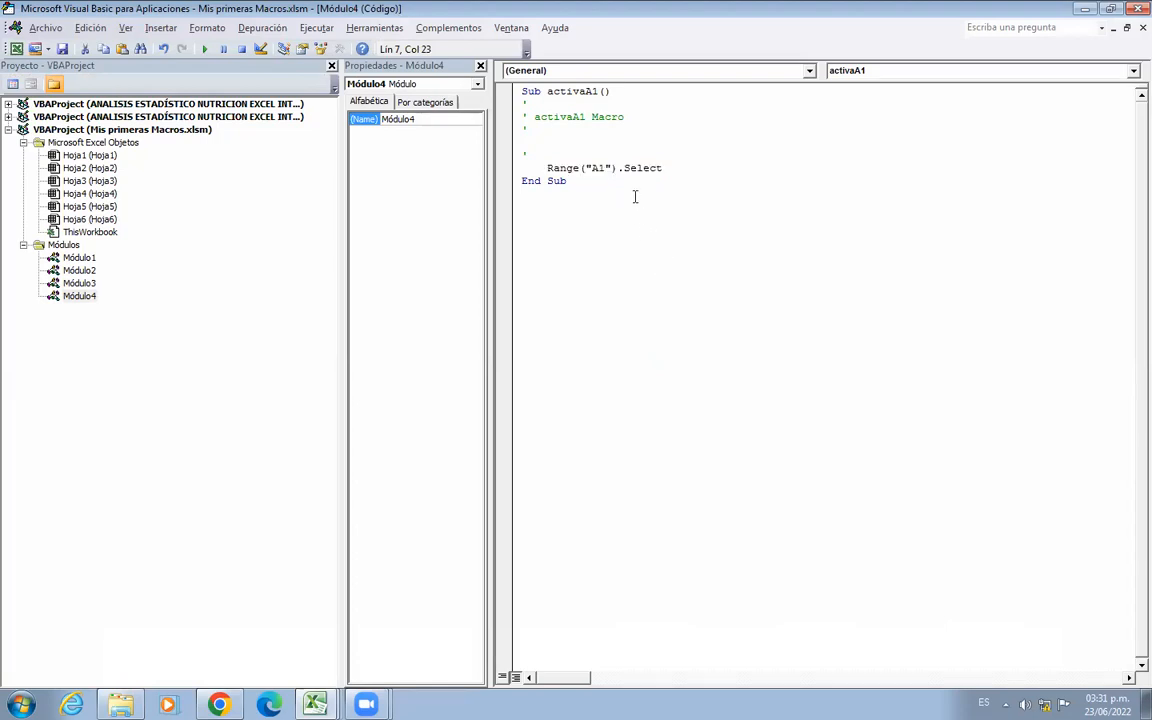
# Copy the entire activaA1 macro from Módulo4 and paste it below auto_open in Módulo3.
pyautogui.click(79, 296)
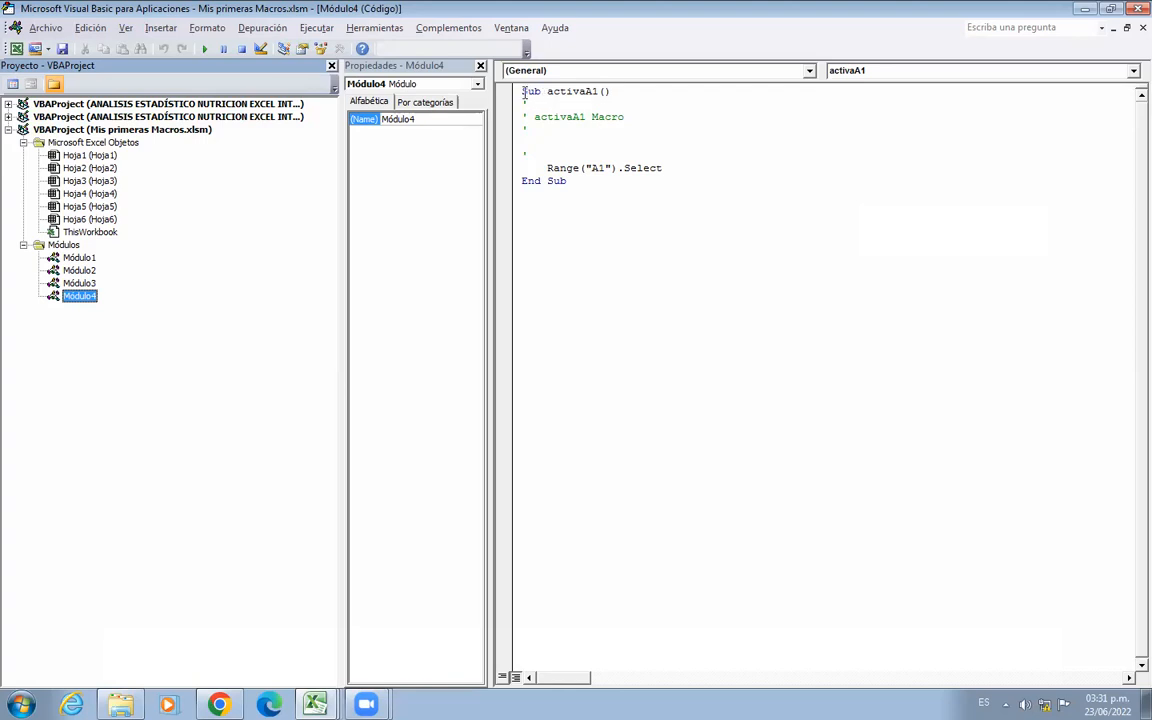
pyautogui.moveTo(522, 91); pyautogui.dragTo(597, 191)
pyautogui.hotkey('ctrl', 'c')
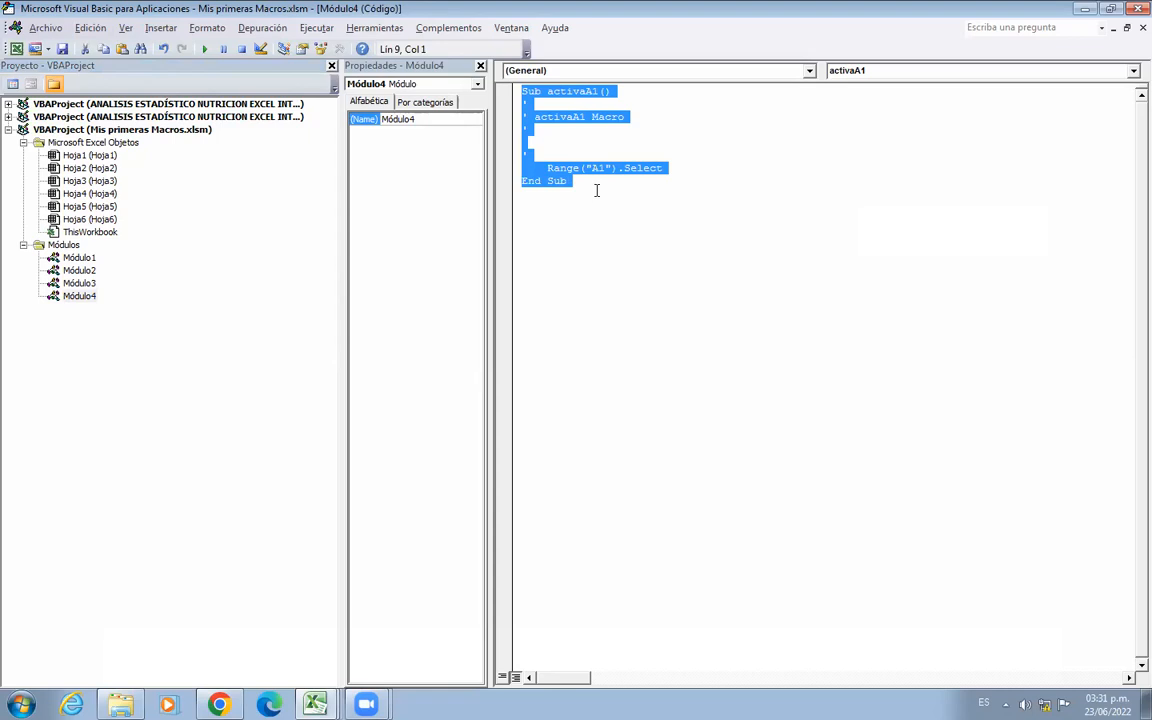
pyautogui.click(81, 258)
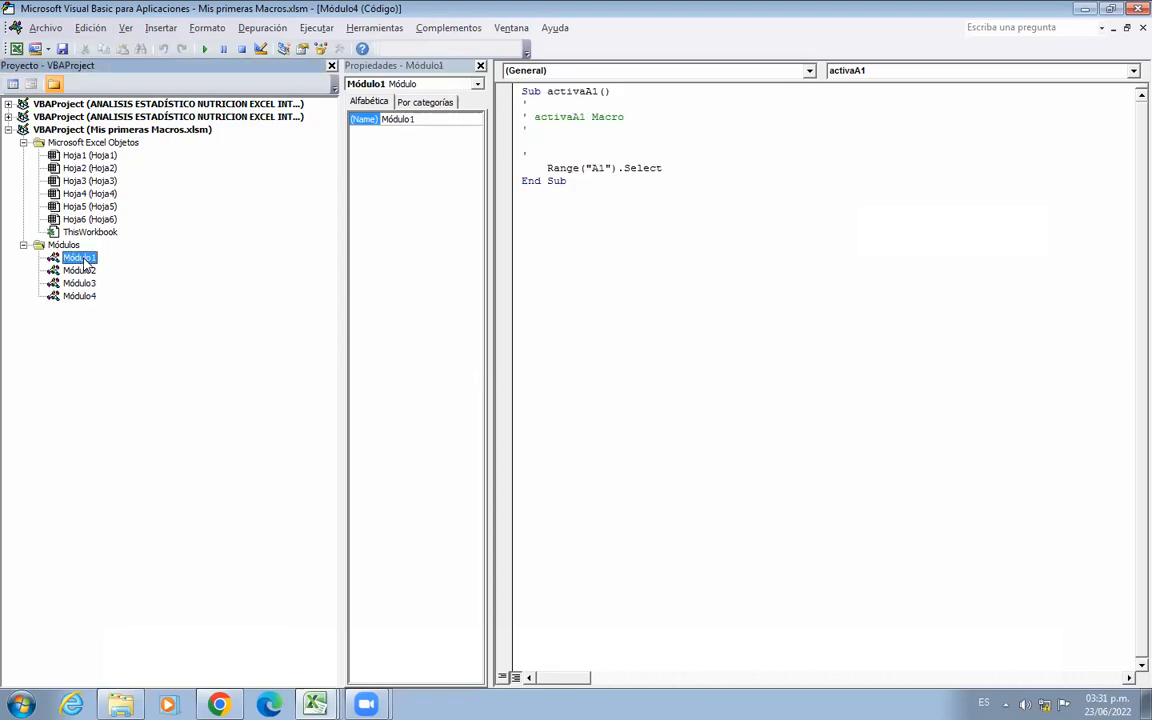
pyautogui.doubleClick(82, 260)
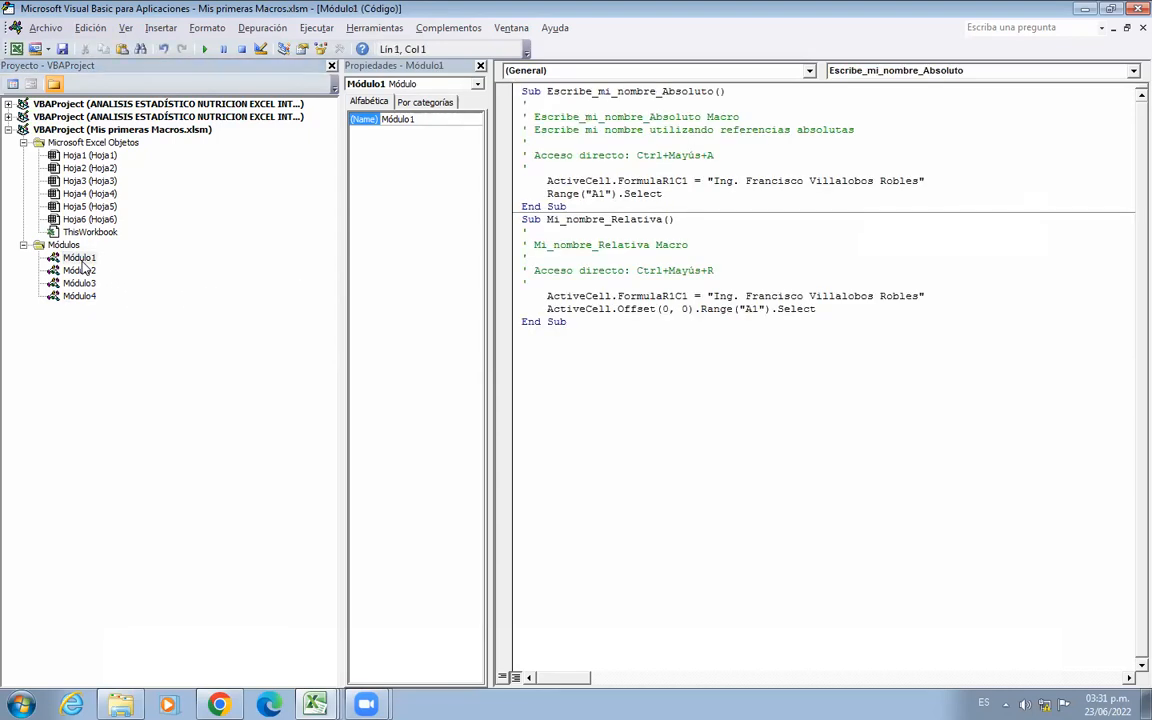
pyautogui.doubleClick(83, 285)
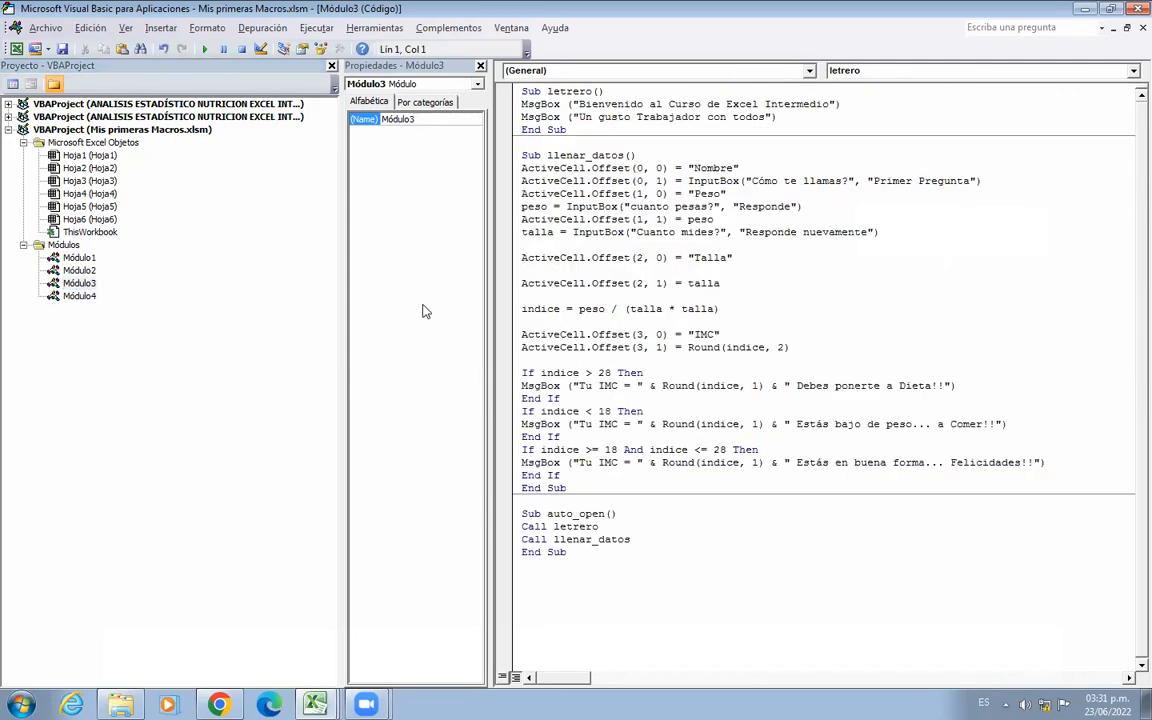
pyautogui.click(660, 572)
pyautogui.hotkey('ctrl', 'v')
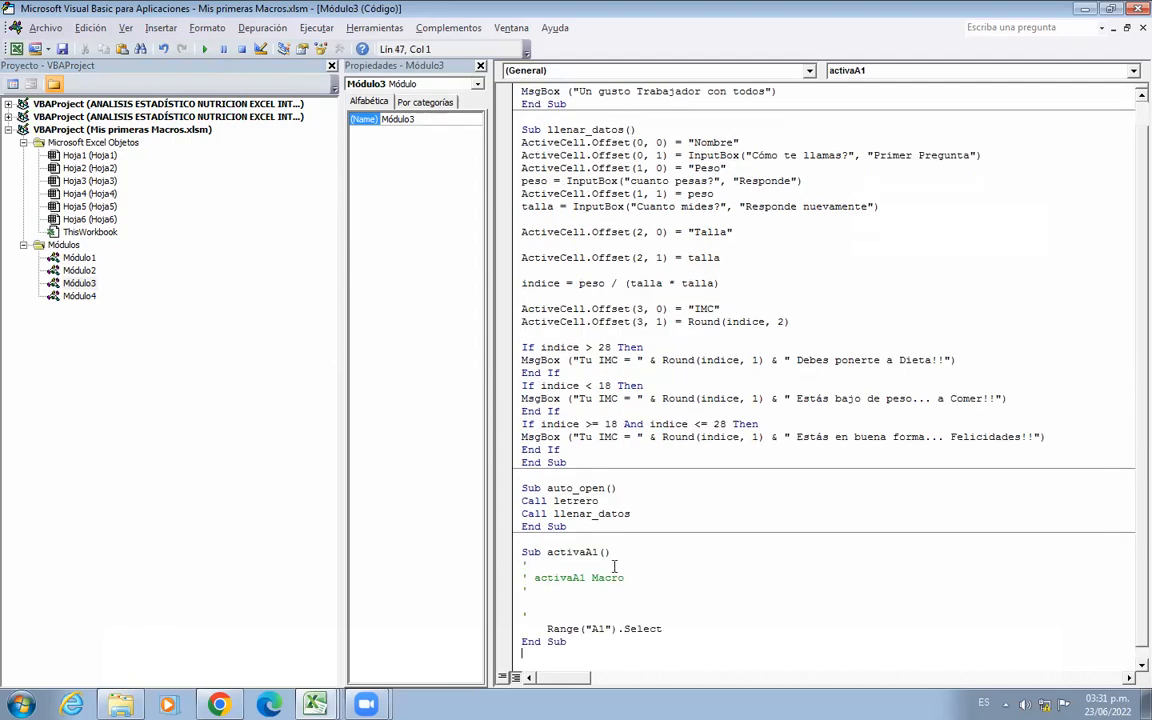
pyautogui.scroll(-1, 666, 563)
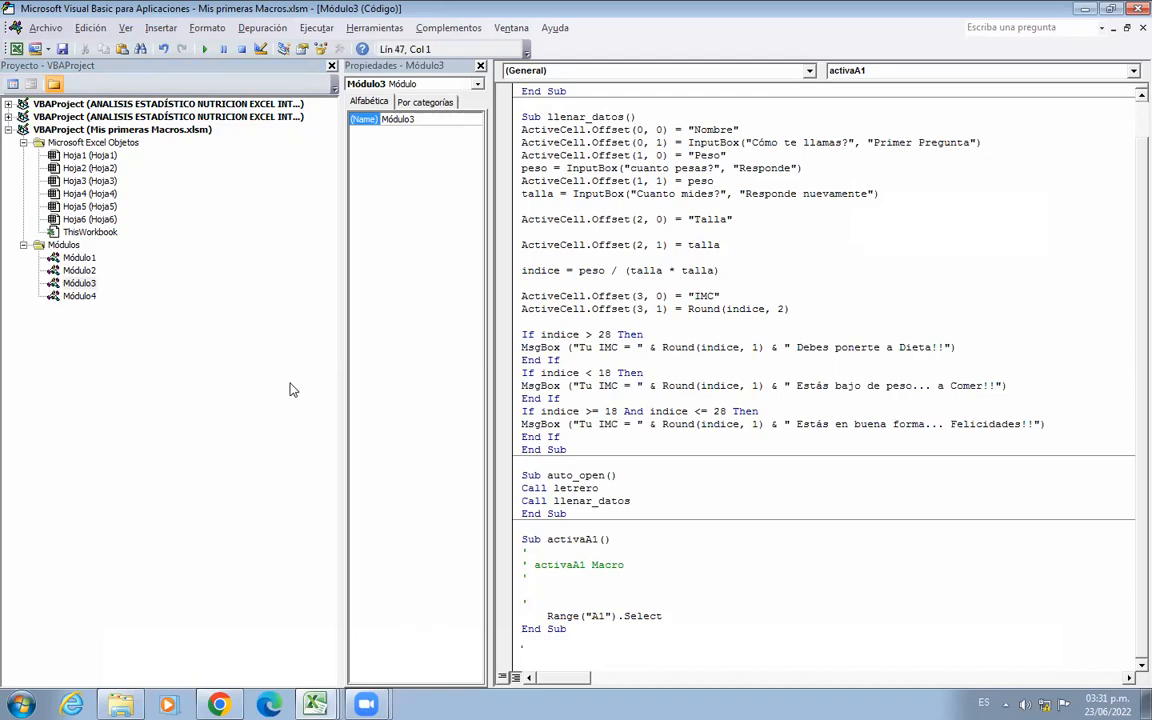
# Remove Módulo4 from the Mis primeras Macros.xlsm project without exporting it.
pyautogui.click(80, 297)
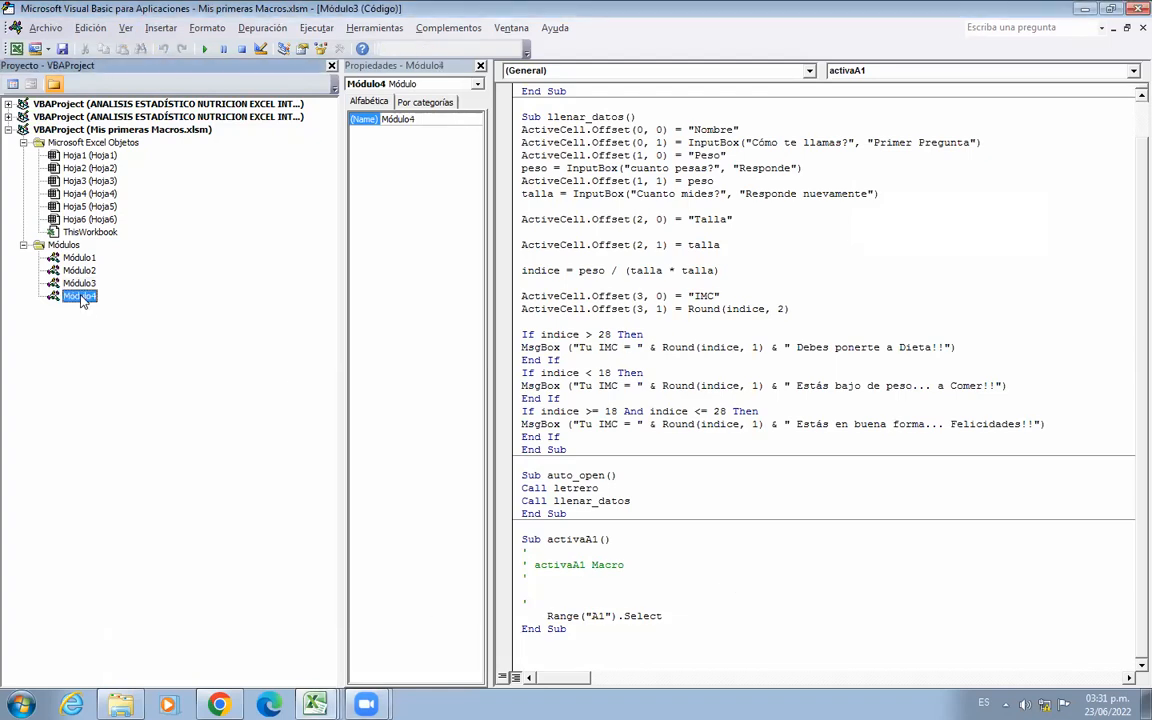
pyautogui.rightClick(82, 299)
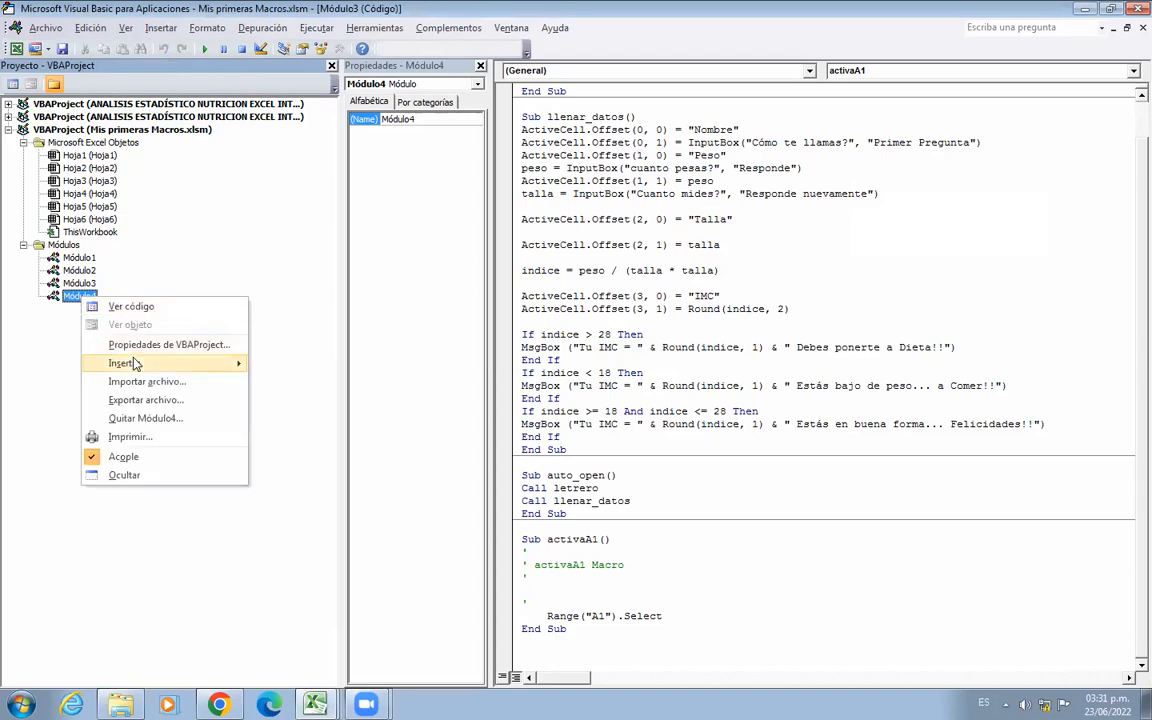
pyautogui.click(177, 424)
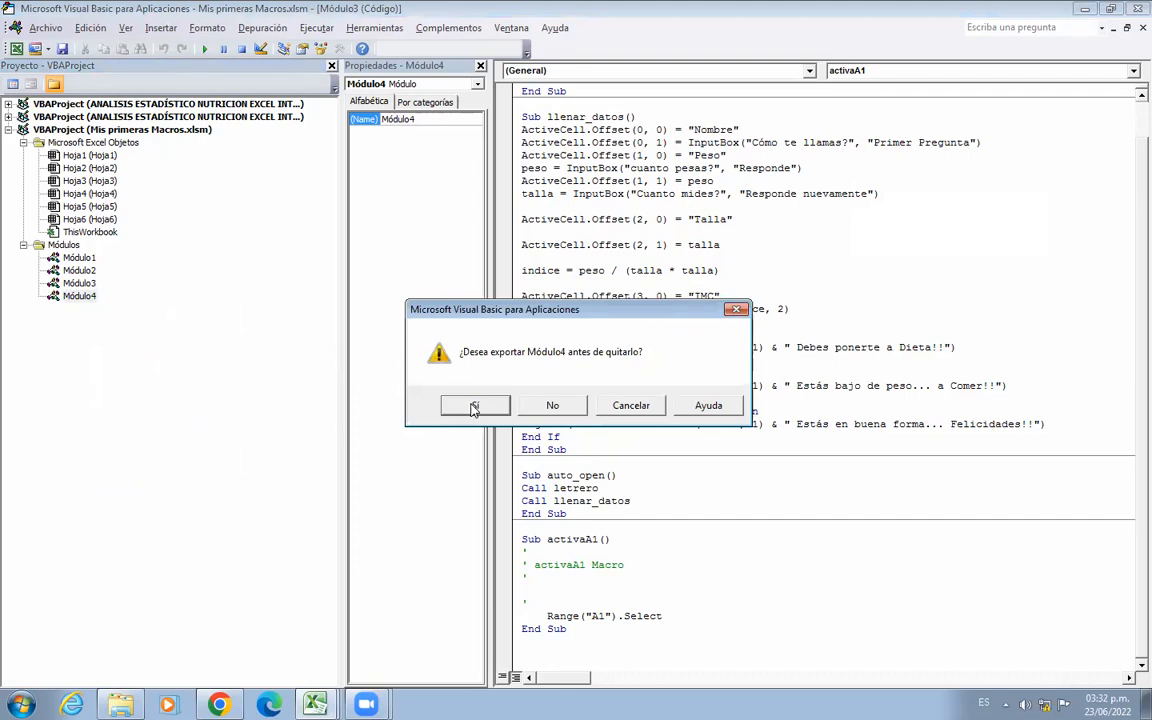
pyautogui.click(552, 406)
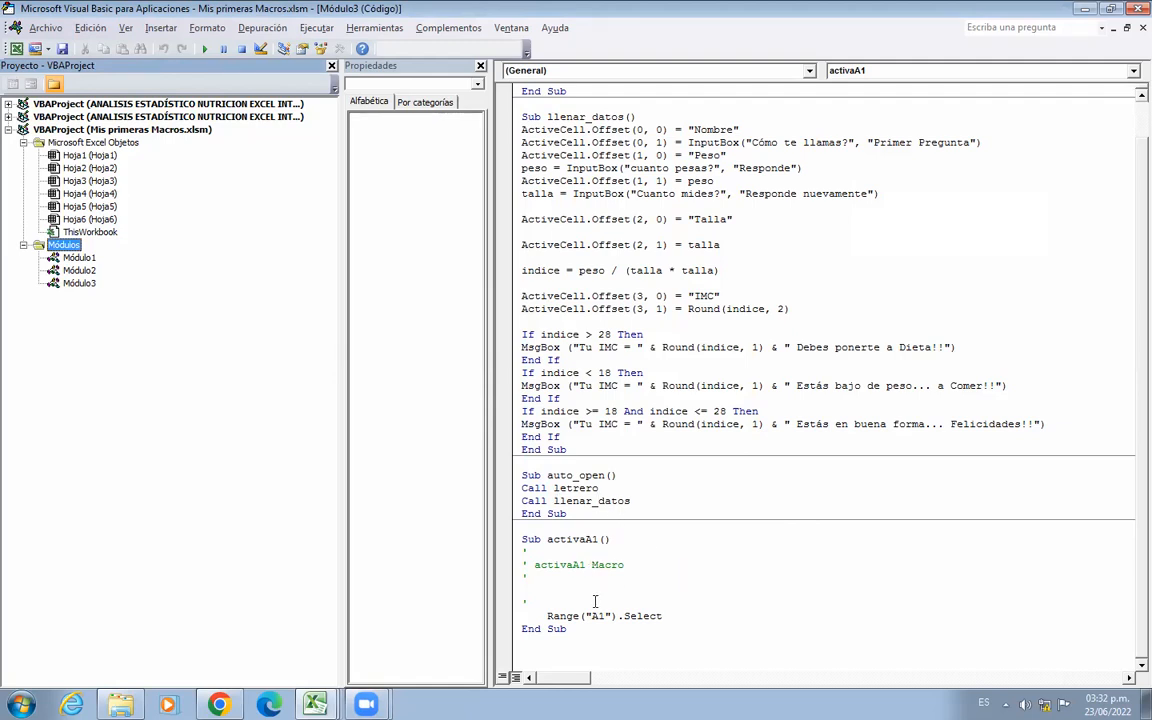
# Copy Range("A1").Select from activaA1 in as the first line of auto_open, and delete the activaA1 macro from Módulo3.
pyautogui.moveTo(547, 616); pyautogui.dragTo(672, 617)
pyautogui.hotkey('ctrl', 'c')
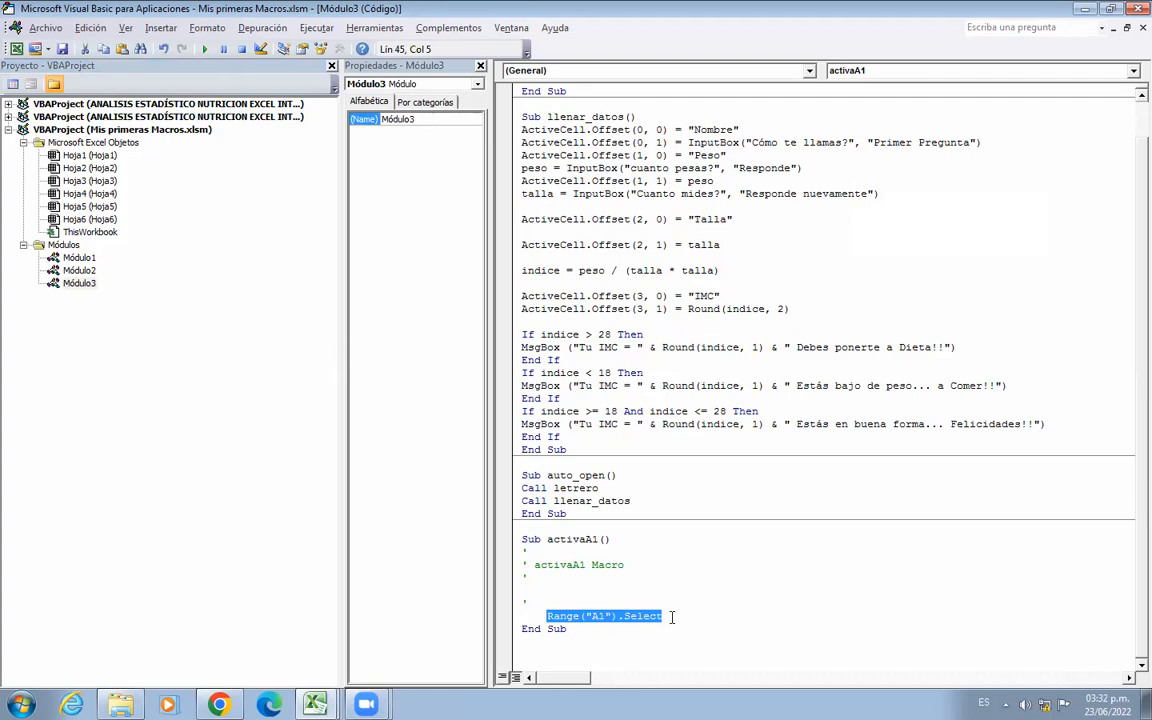
pyautogui.moveTo(626, 479); pyautogui.dragTo(629, 487)
pyautogui.click(624, 479)
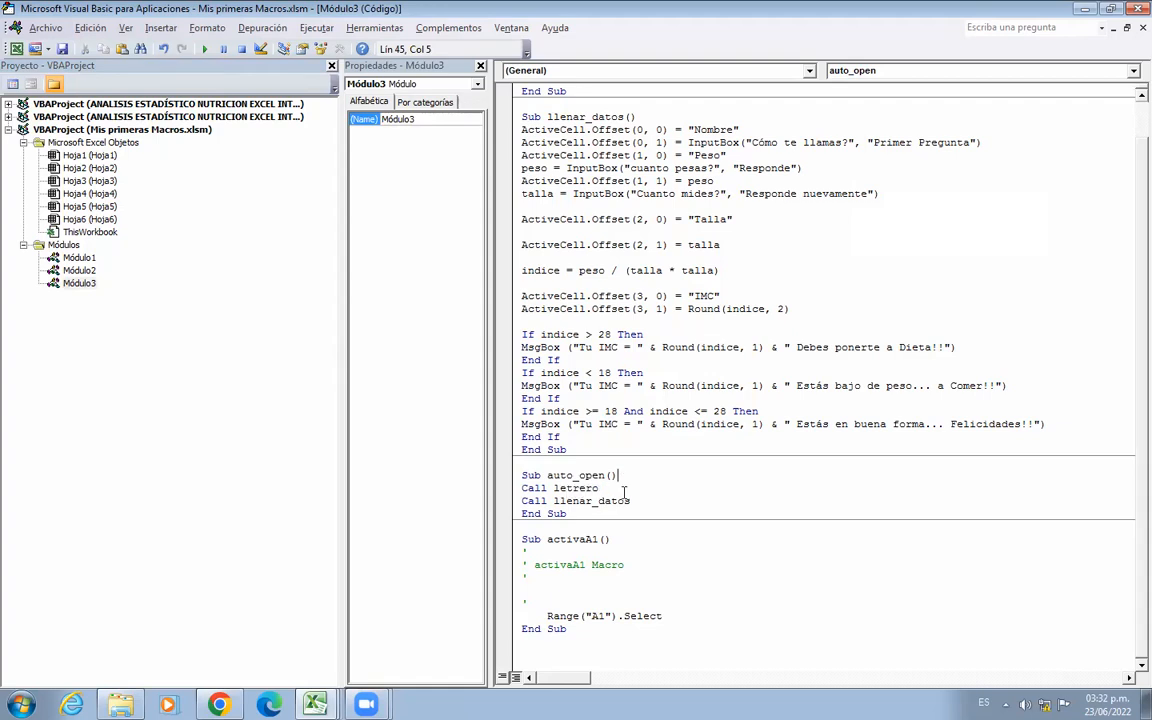
pyautogui.press('Return')
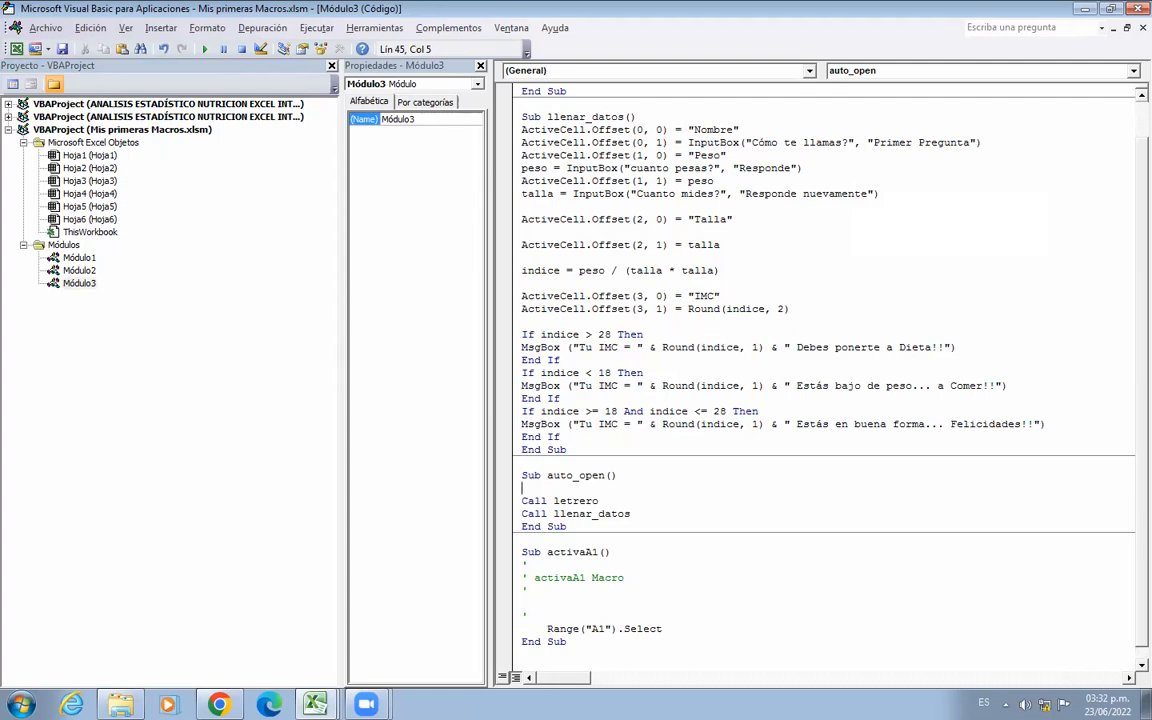
pyautogui.hotkey('ctrl', 'v')
pyautogui.scroll(-1, 719, 551)
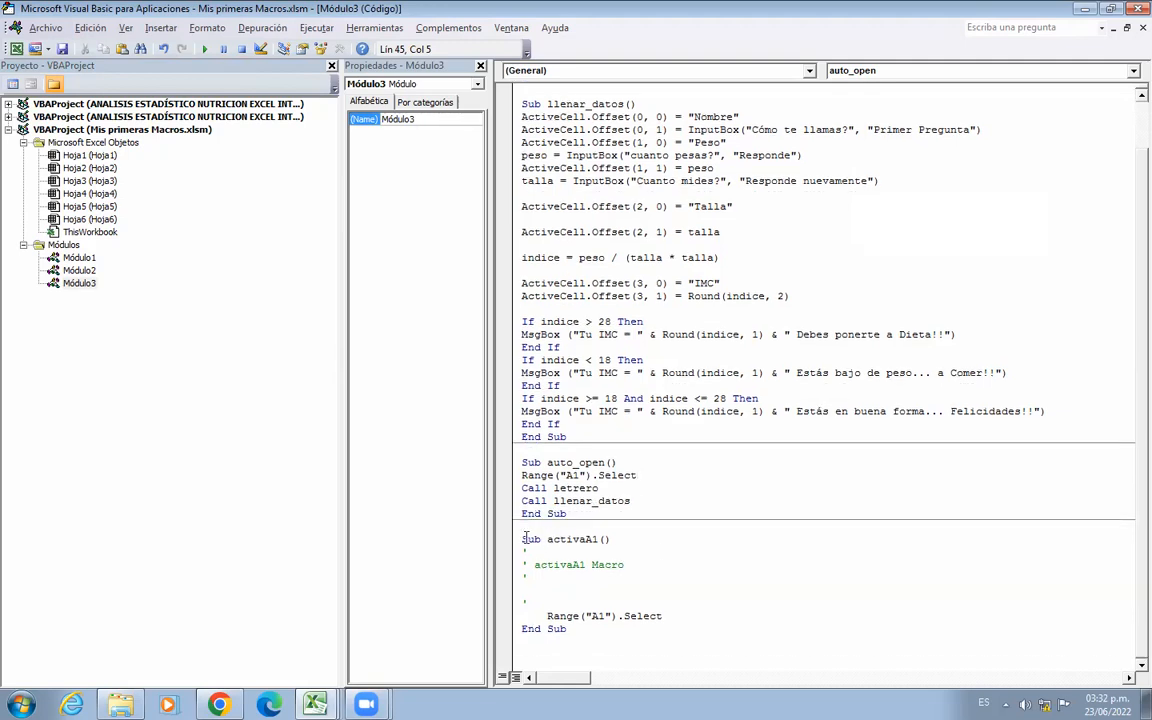
pyautogui.moveTo(522, 538); pyautogui.dragTo(567, 630)
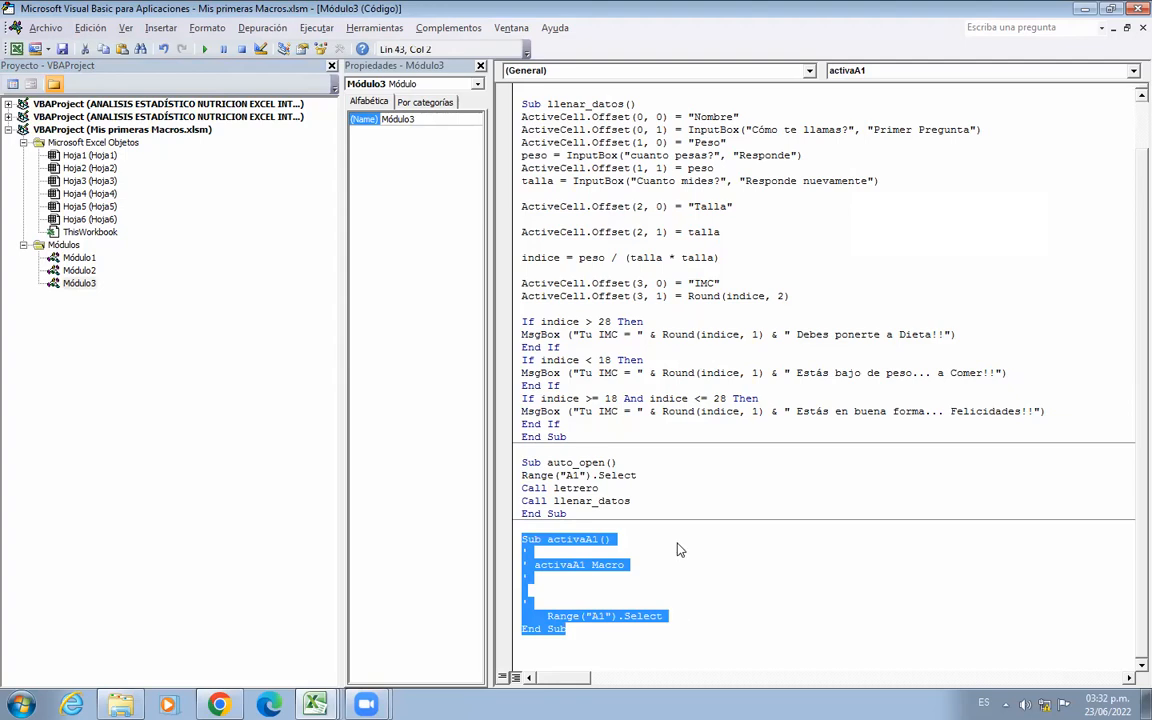
pyautogui.press('Delete')
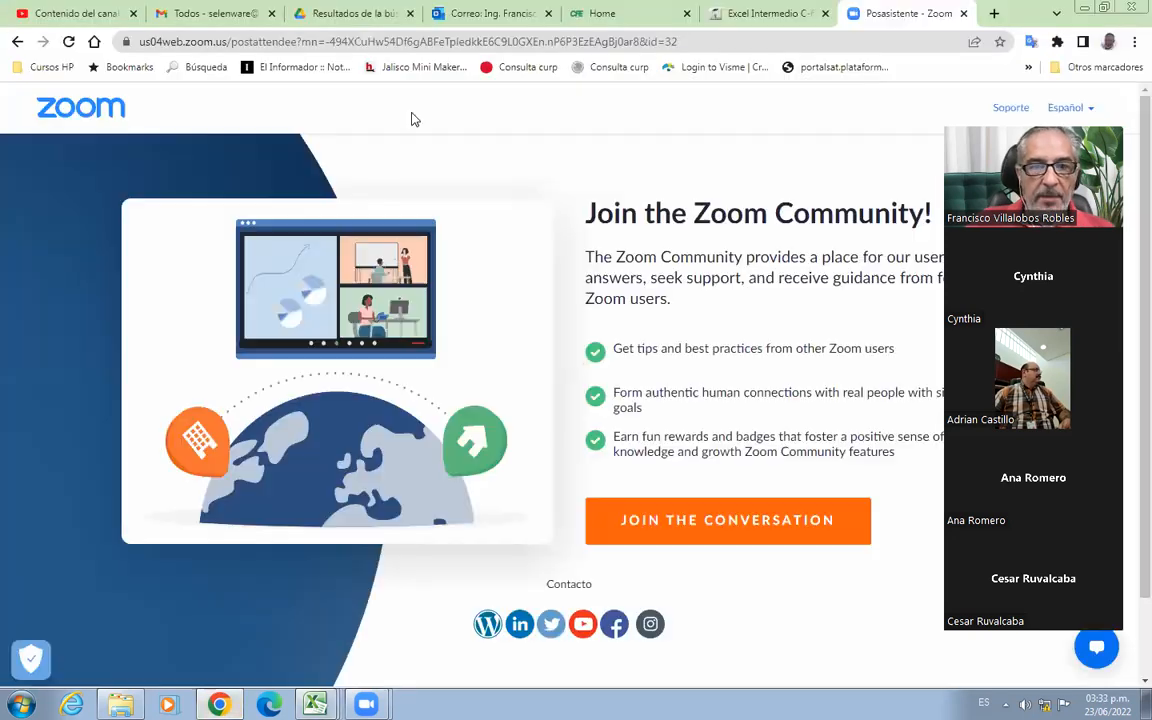
# On the Excel Intermedio course page in Chrome, examine the code examples for auto_open and for creating custom functions.
pyautogui.click(737, 18)
pyautogui.scroll(-3, 444, 317)
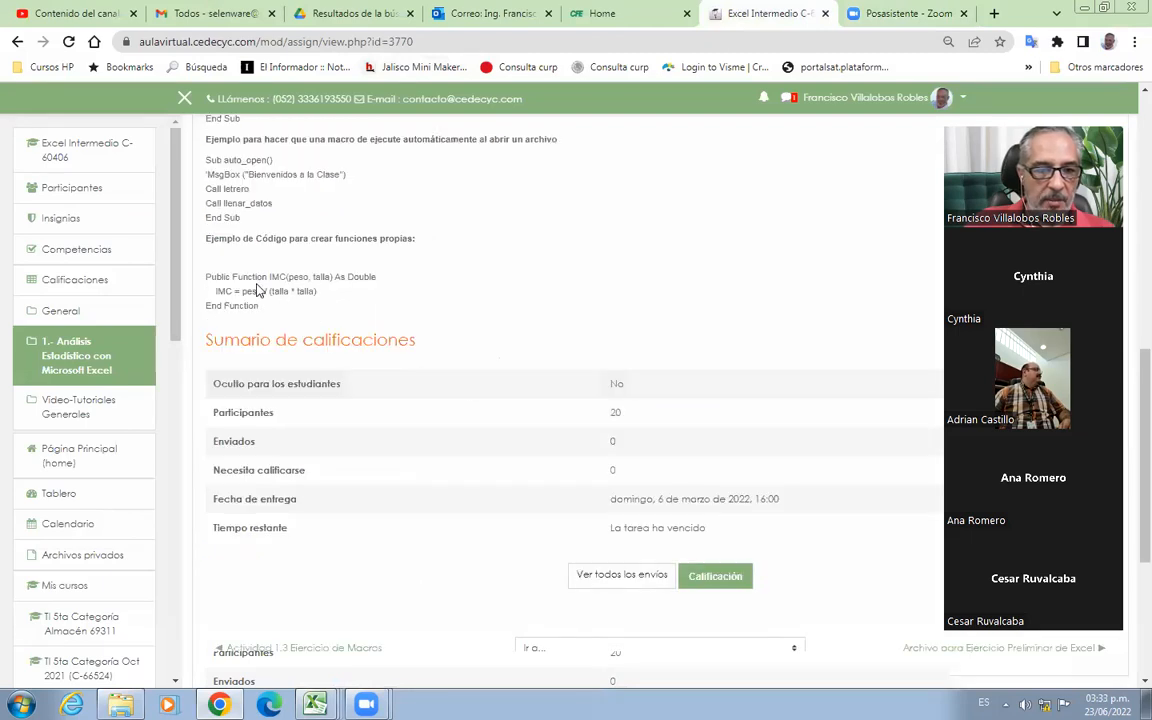
pyautogui.moveTo(205, 240); pyautogui.dragTo(450, 244)
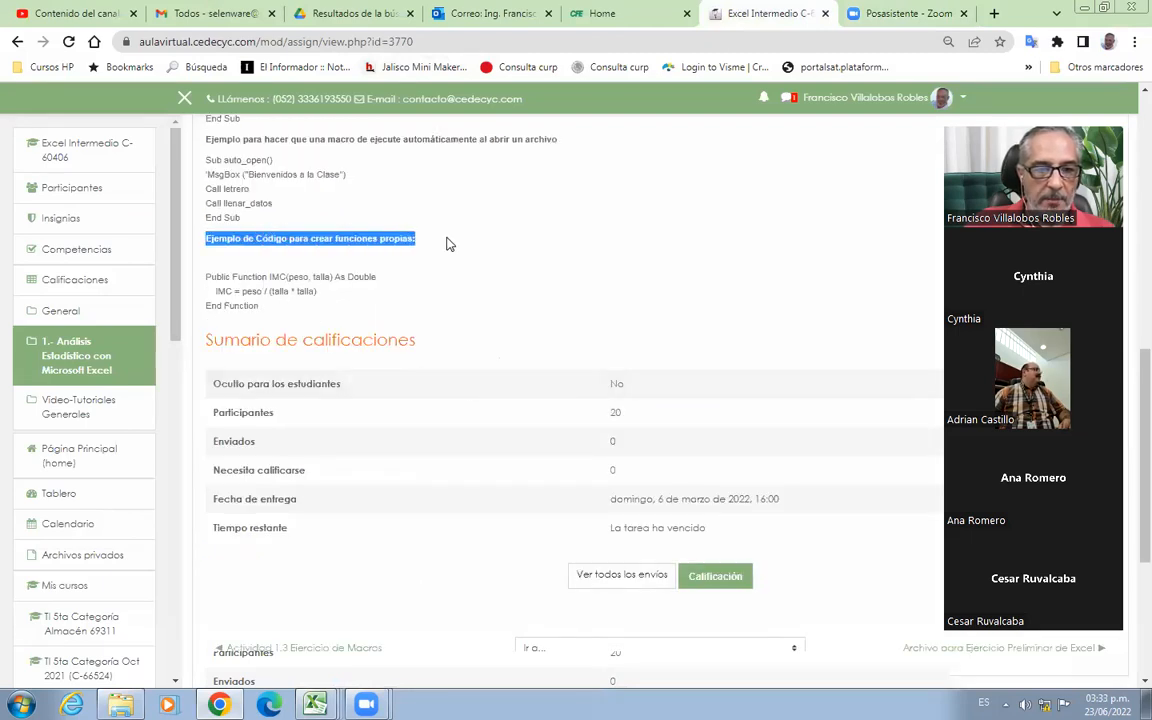
pyautogui.click(484, 298)
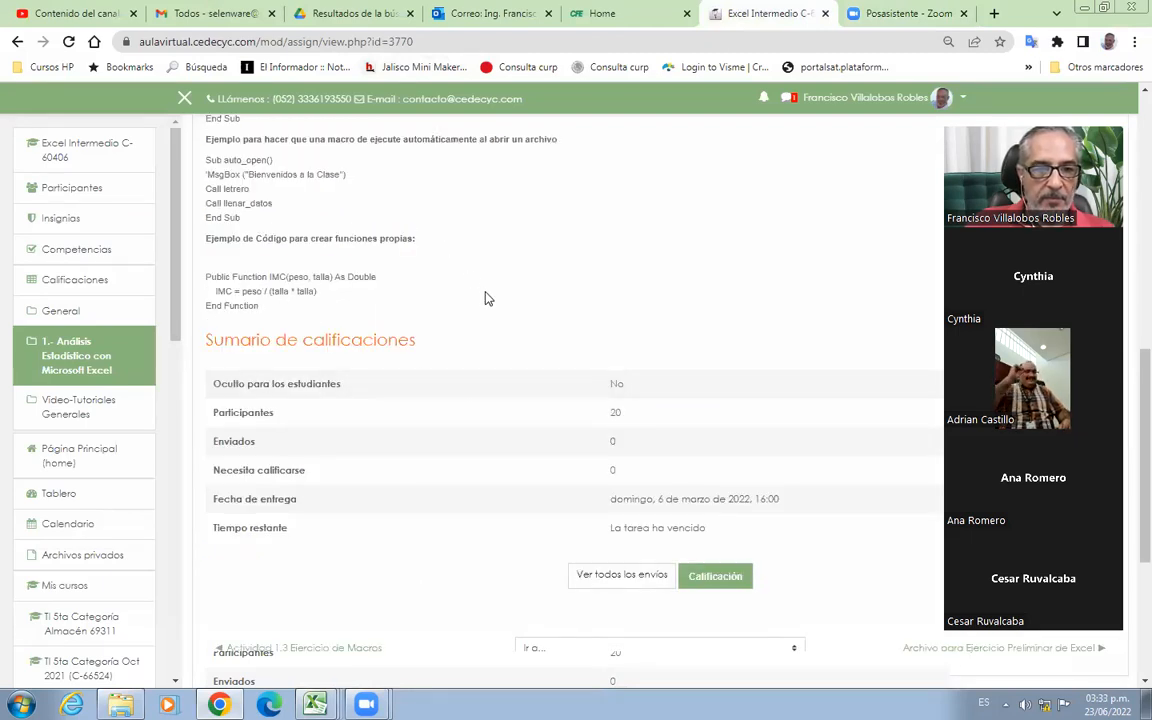
pyautogui.scroll(3, 417, 262)
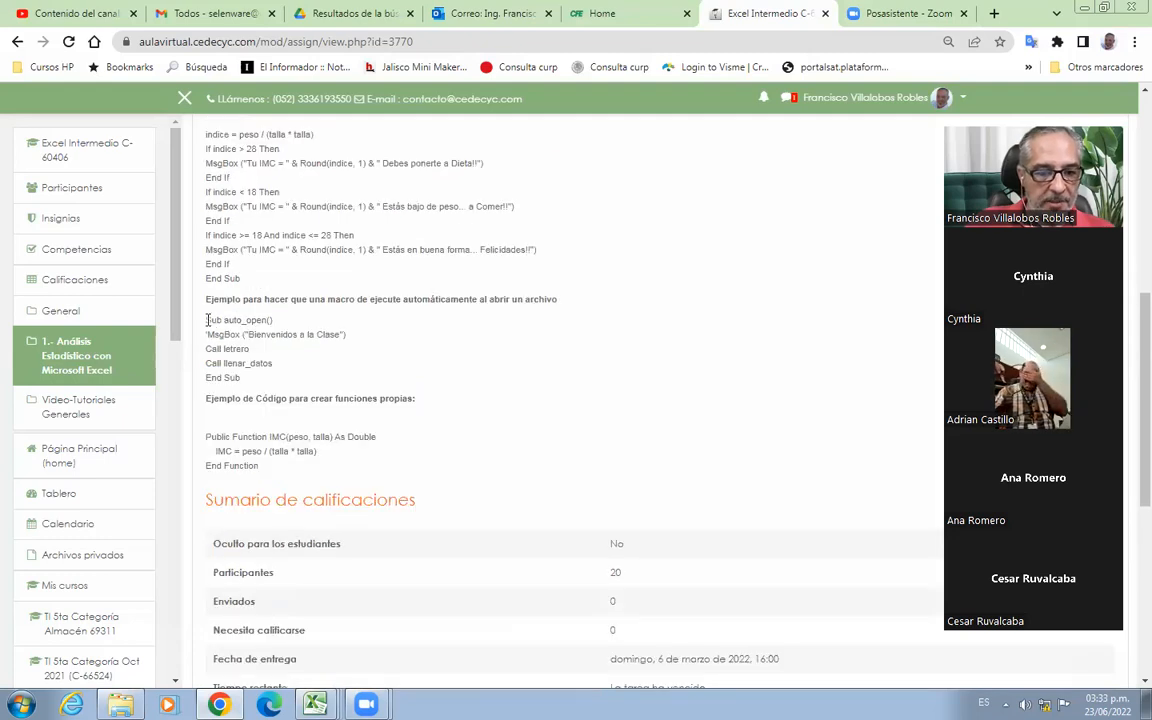
pyautogui.moveTo(208, 320); pyautogui.dragTo(296, 380)
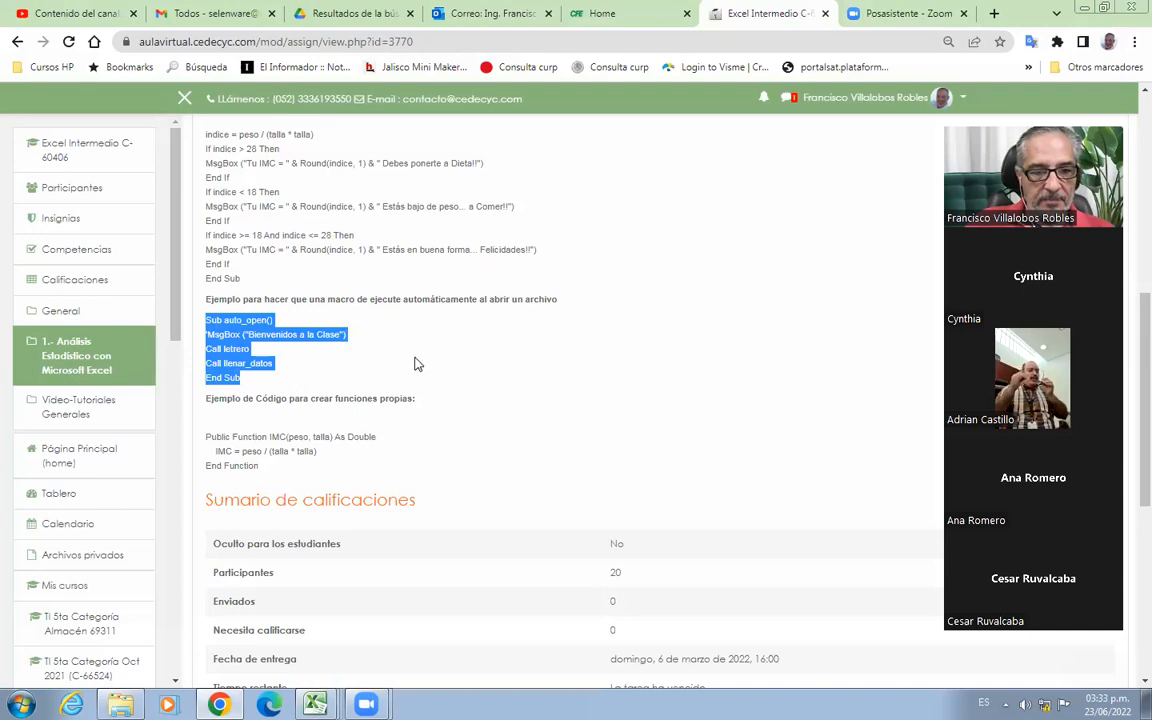
pyautogui.click(476, 359)
pyautogui.scroll(-3, 476, 359)
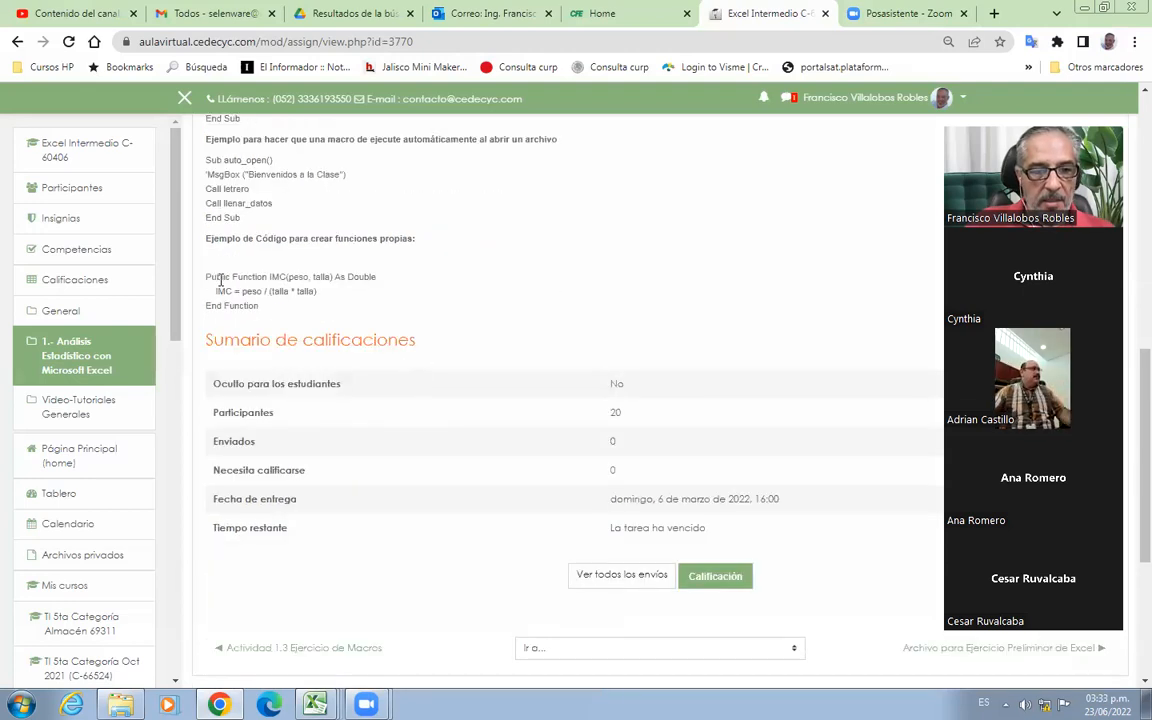
# Copy the Public Function IMC(peso, talla) code from the course page and paste it below auto_open in Módulo3 in the VBA editor.
pyautogui.moveTo(206, 276); pyautogui.dragTo(275, 311)
pyautogui.hotkey('ctrl', 'c')
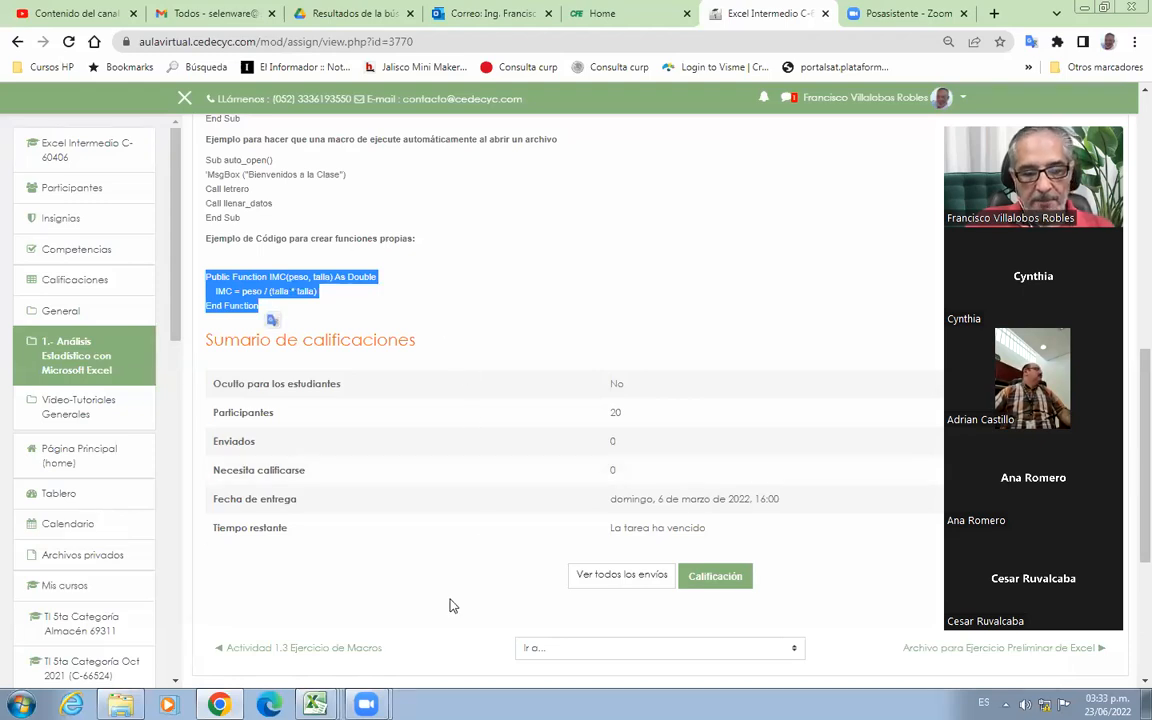
pyautogui.moveTo(315, 705)
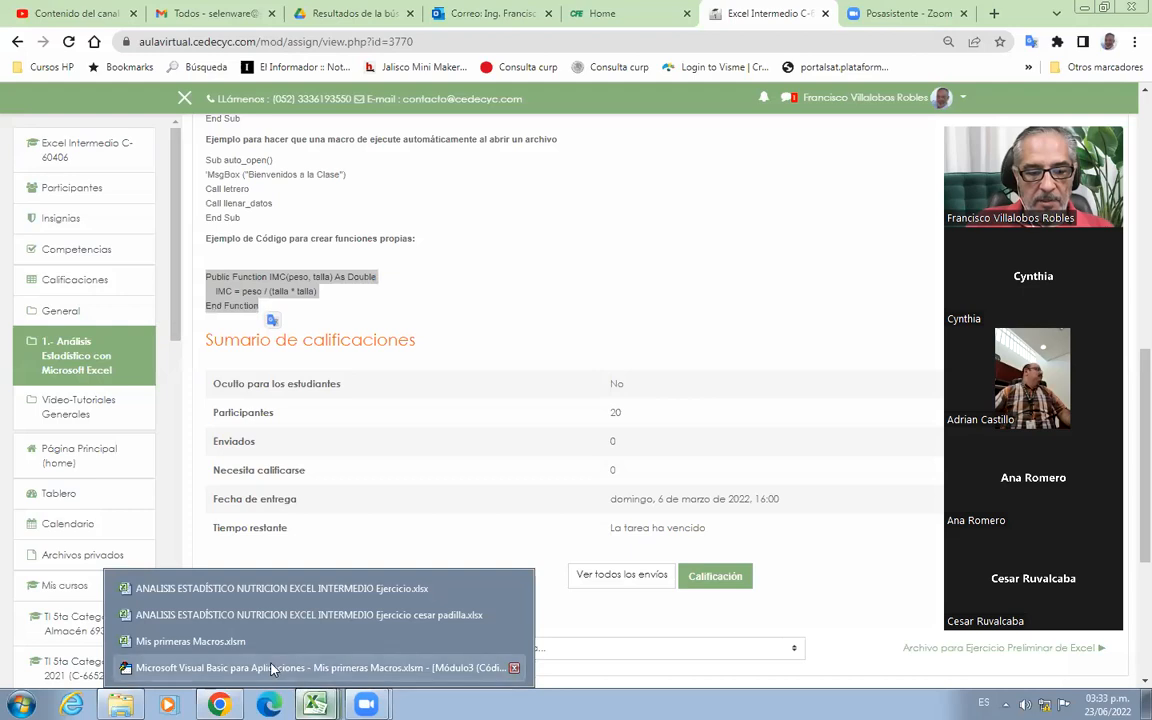
pyautogui.click(270, 665)
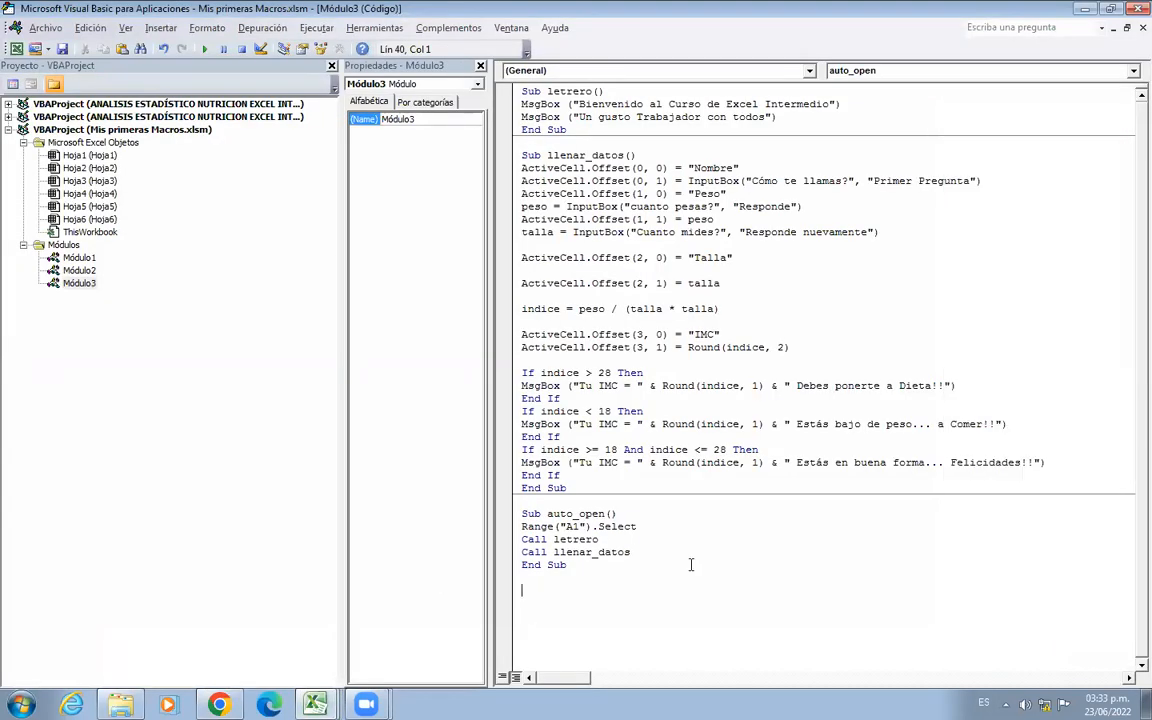
pyautogui.hotkey('ctrl', 'v')
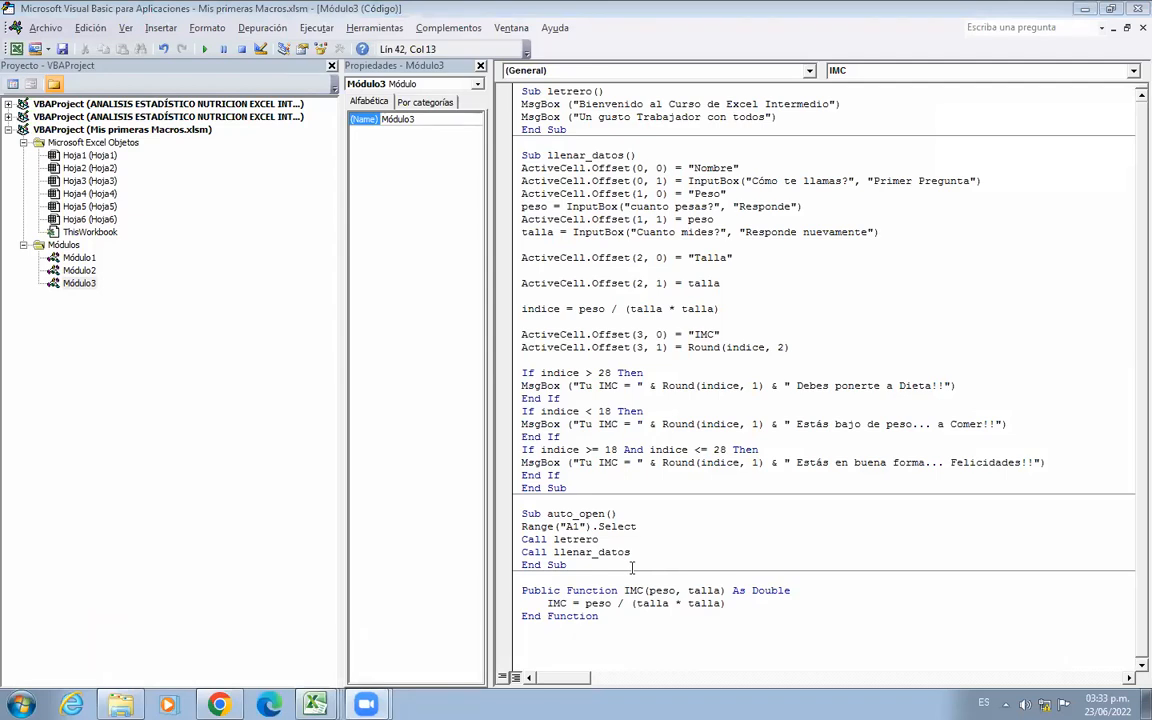
# Compare the Public Function declaration of IMC with the Sub declarations of auto_open and llenar_datos.
pyautogui.moveTo(521, 591); pyautogui.dragTo(616, 591)
pyautogui.click(521, 591)
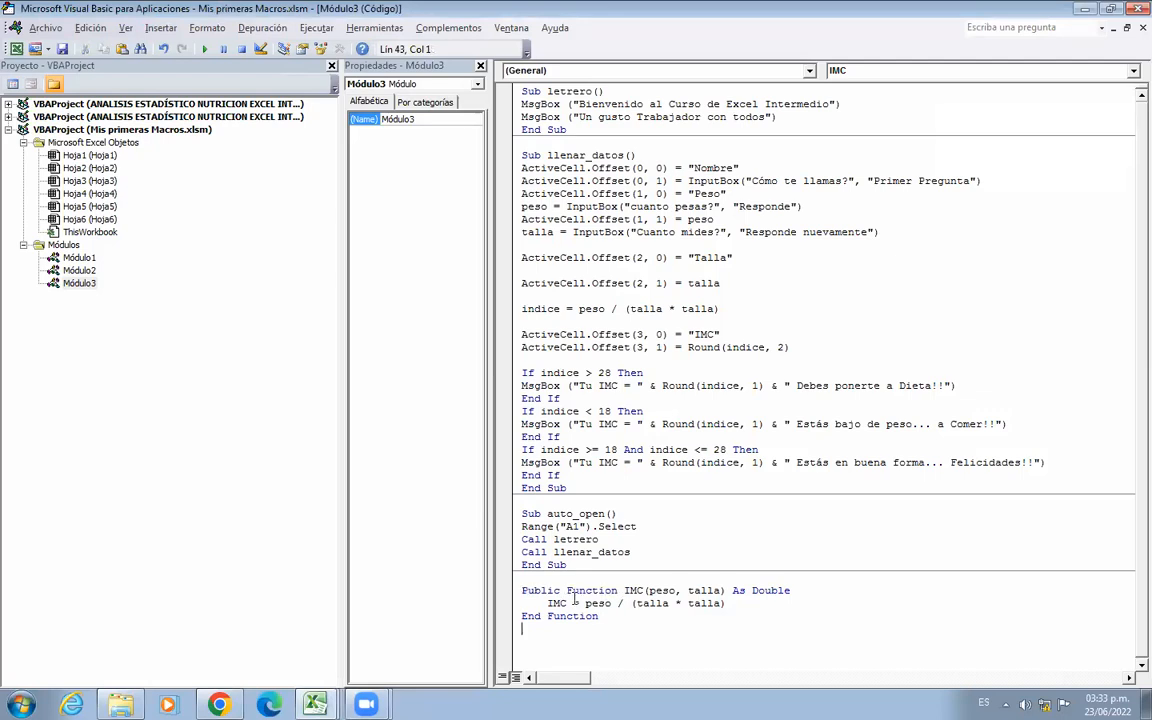
pyautogui.doubleClick(521, 591)
pyautogui.moveTo(571, 591); pyautogui.dragTo(619, 591)
pyautogui.click(662, 629)
pyautogui.doubleClick(530, 513)
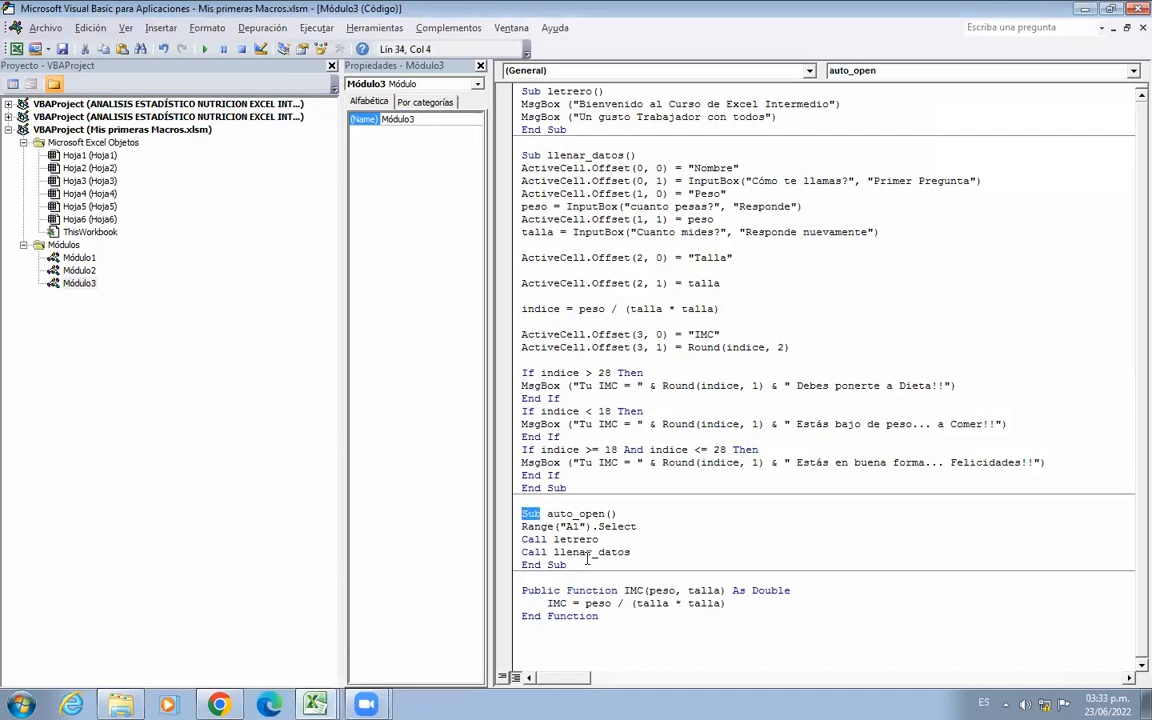
pyautogui.click(522, 155)
pyautogui.doubleClick(522, 155)
pyautogui.click(690, 398)
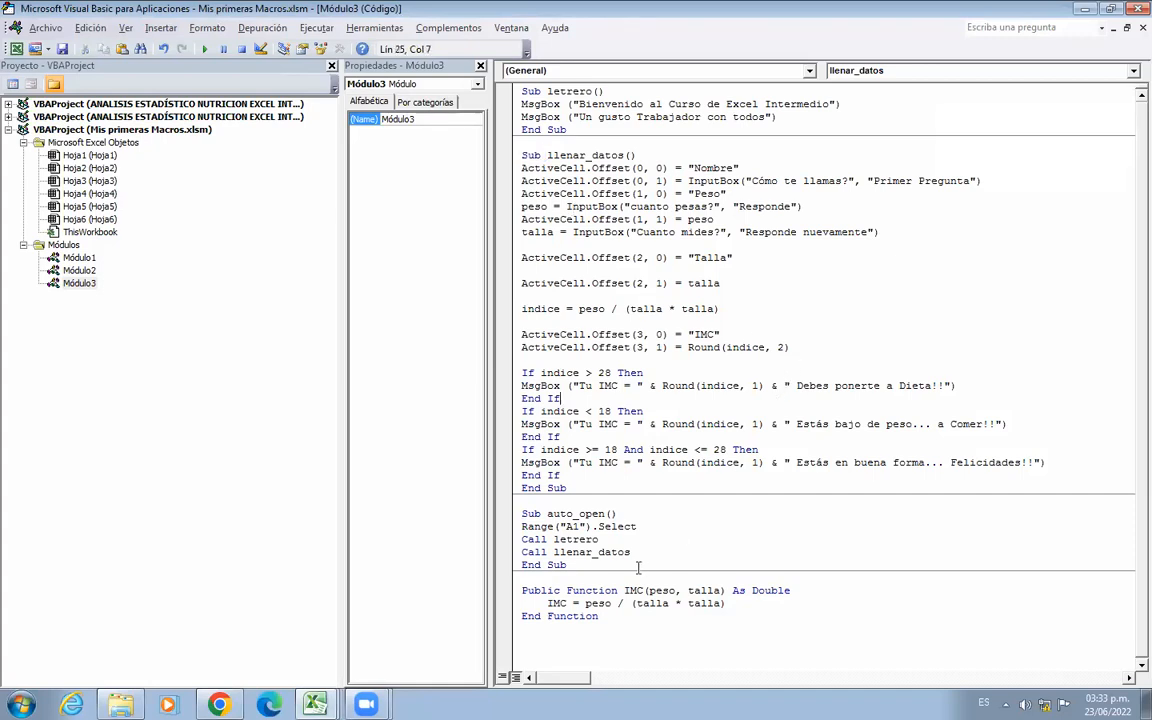
# Examine the IMC declaration part by part: Public Function, the function name, the peso and talla arguments, and the As Double return type.
pyautogui.click(524, 590)
pyautogui.doubleClick(530, 590)
pyautogui.moveTo(568, 590); pyautogui.dragTo(614, 590)
pyautogui.click(556, 591)
pyautogui.moveTo(522, 590); pyautogui.dragTo(648, 590)
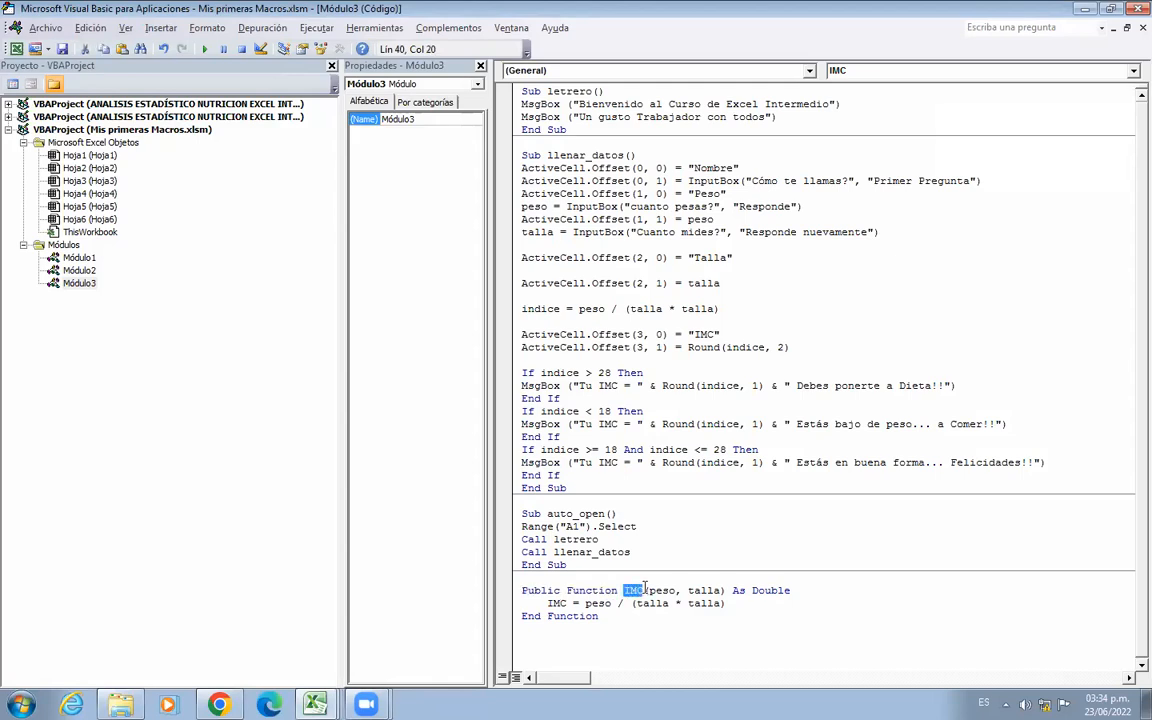
pyautogui.click(705, 620)
pyautogui.moveTo(625, 590); pyautogui.dragTo(645, 590)
pyautogui.click(647, 590)
pyautogui.moveTo(721, 590); pyautogui.dragTo(728, 590)
pyautogui.moveTo(648, 590); pyautogui.dragTo(722, 590)
pyautogui.click(737, 603)
pyautogui.moveTo(643, 590); pyautogui.dragTo(723, 590)
pyautogui.click(745, 610)
pyautogui.click(736, 591)
pyautogui.moveTo(752, 591); pyautogui.dragTo(790, 591)
pyautogui.click(802, 606)
pyautogui.moveTo(752, 591); pyautogui.dragTo(796, 591)
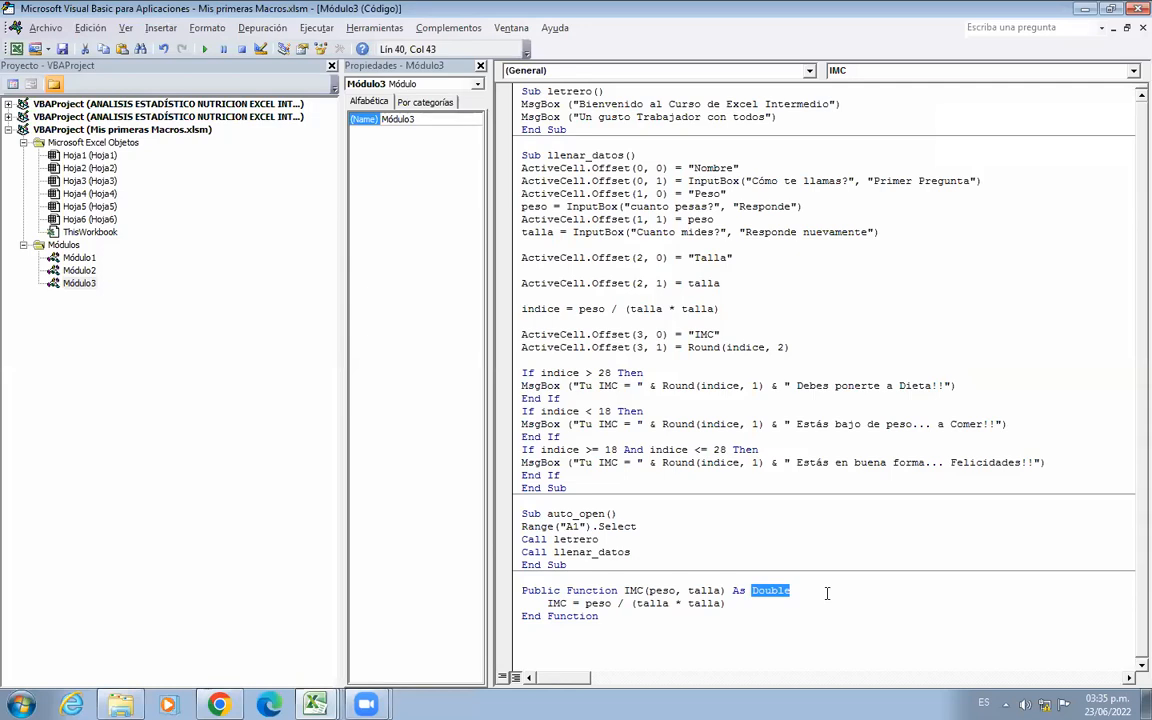
# Examine the formula line IMC = peso / (talla * talla) and match its result variable with the function name.
pyautogui.click(827, 593)
pyautogui.moveTo(547, 604); pyautogui.dragTo(758, 613)
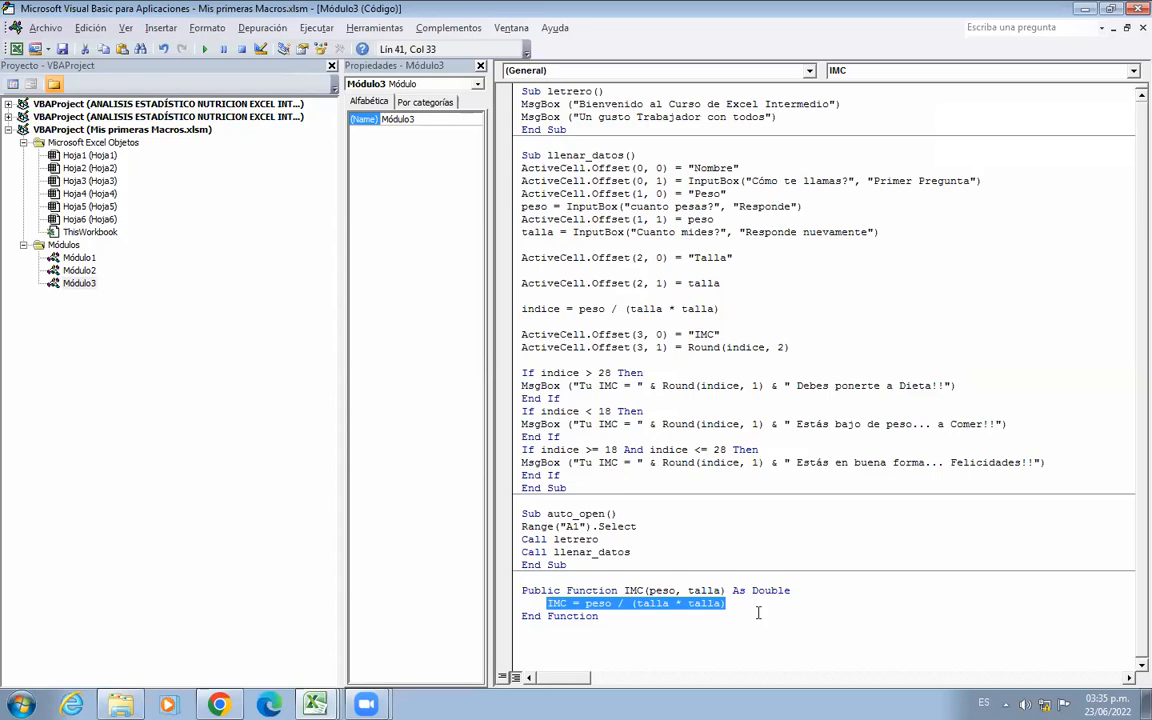
pyautogui.click(762, 613)
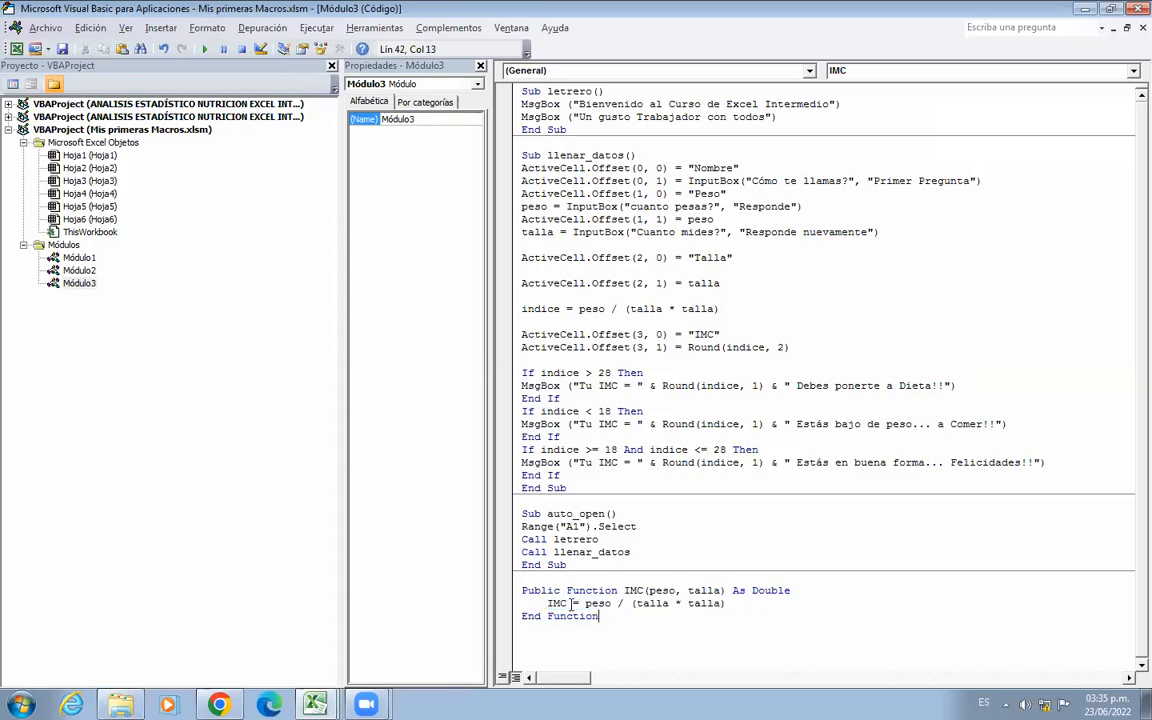
pyautogui.moveTo(569, 604); pyautogui.dragTo(549, 608)
pyautogui.moveTo(624, 590); pyautogui.dragTo(643, 590)
pyautogui.moveTo(567, 604); pyautogui.dragTo(551, 604)
pyautogui.click(625, 590)
pyautogui.doubleClick(626, 590)
pyautogui.click(530, 629)
pyautogui.doubleClick(596, 604)
pyautogui.moveTo(638, 604); pyautogui.dragTo(736, 609)
pyautogui.click(736, 612)
# Try adding a cintura argument after talla in the IMC function declaration.
pyautogui.click(722, 591)
pyautogui.write(', cintura,')
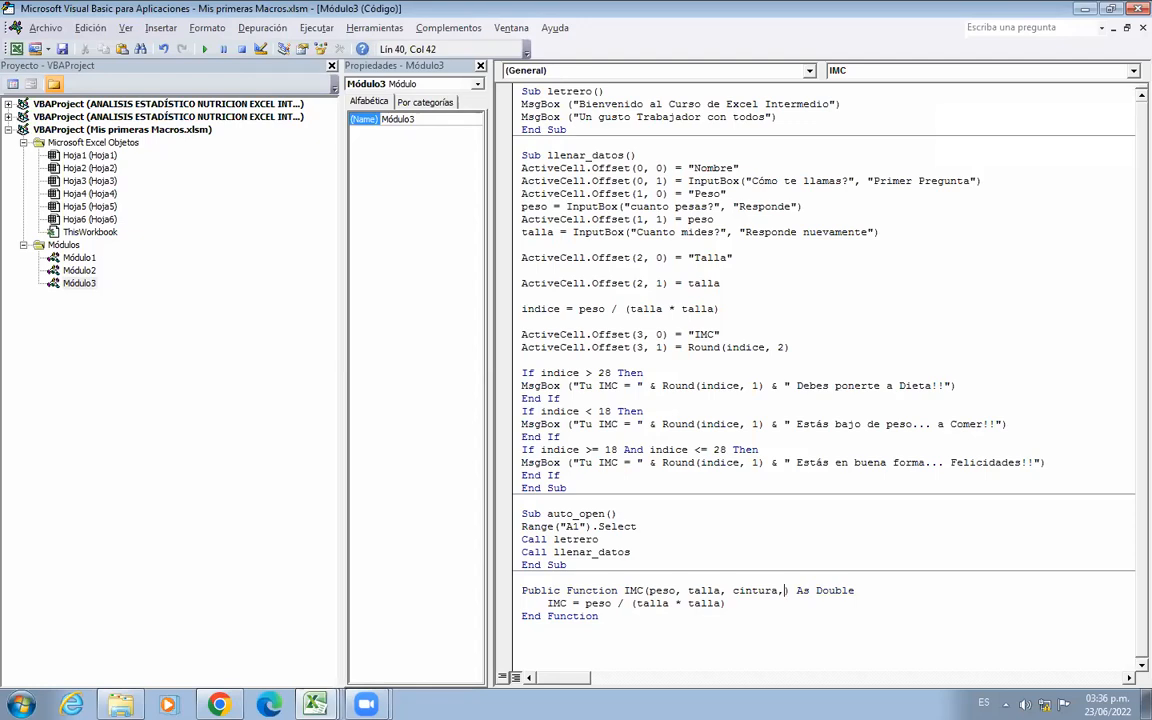
pyautogui.moveTo(735, 590); pyautogui.dragTo(779, 591)
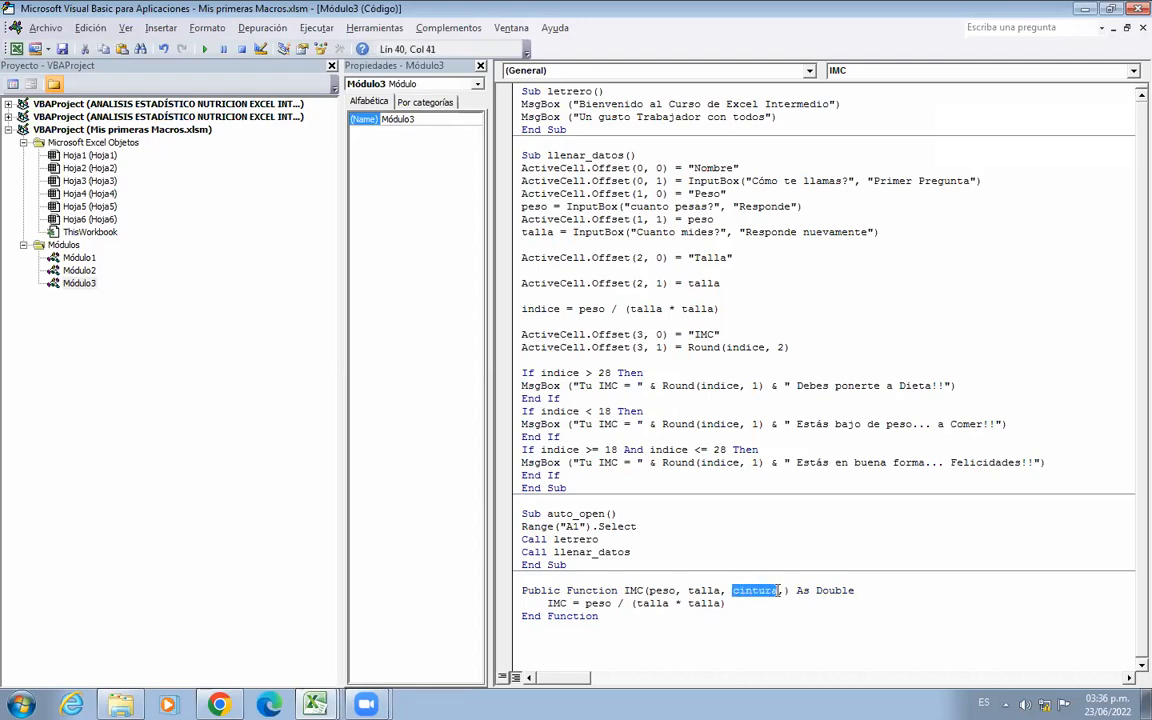
pyautogui.click(672, 612)
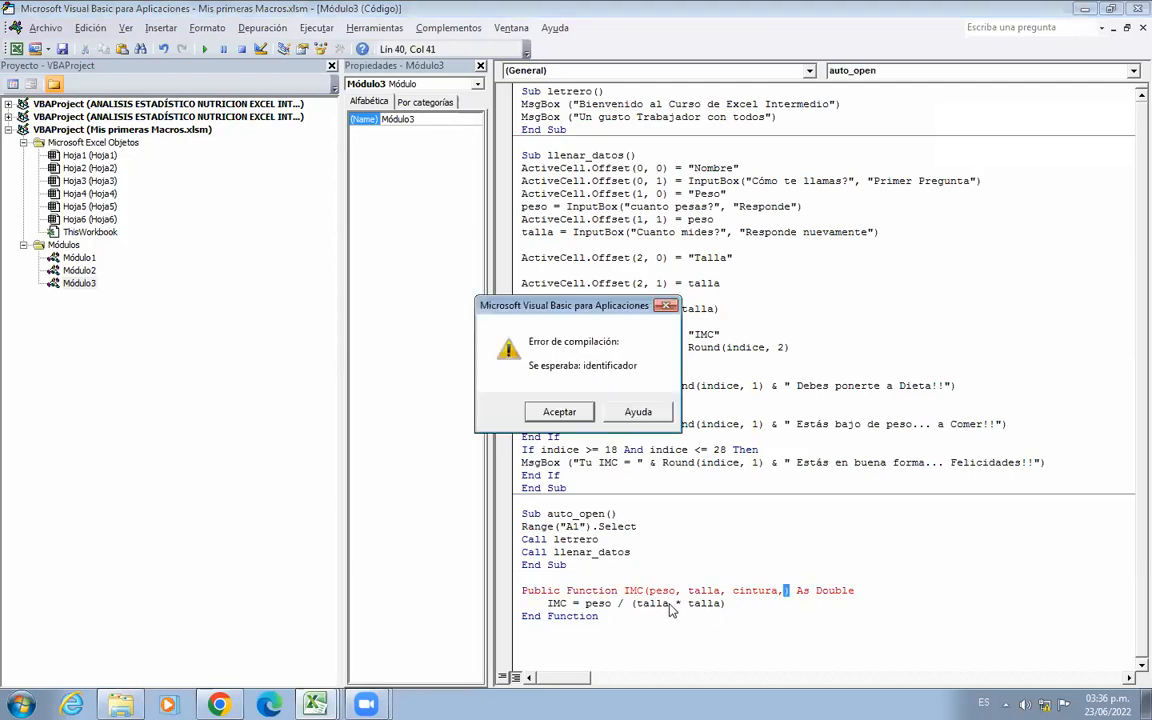
pyautogui.click(559, 411)
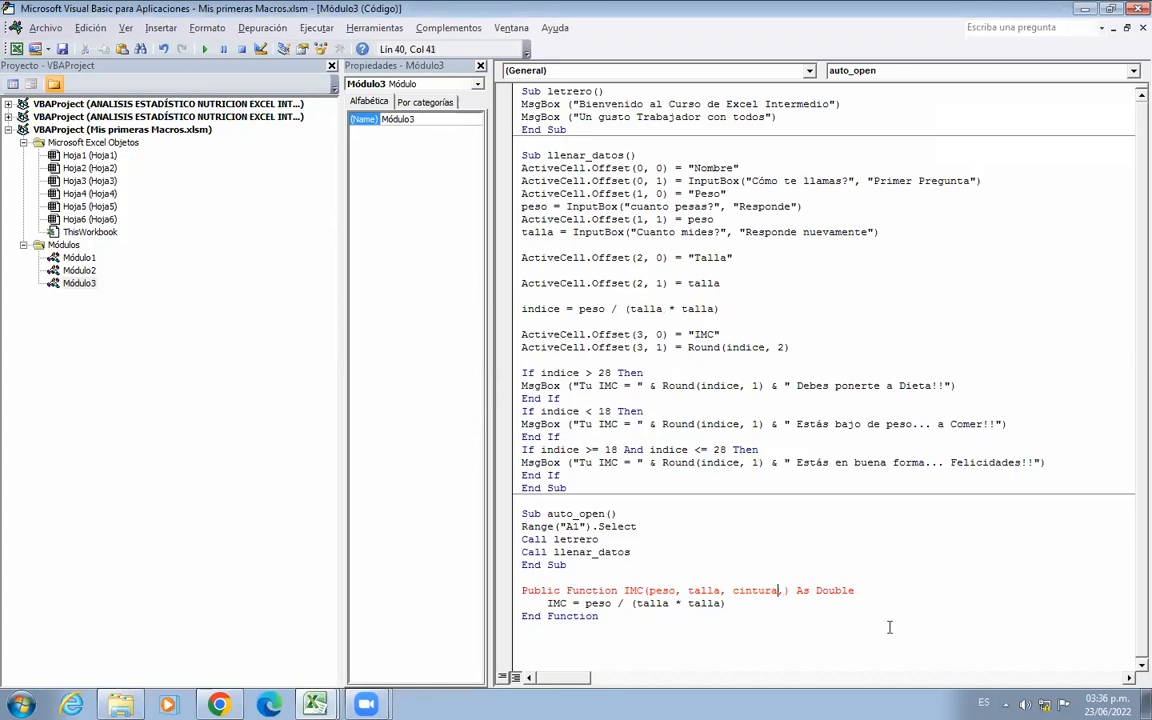
# Delete the cintura argument and its commas from the declaration, restoring IMC(peso, talla).
pyautogui.press('BackSpace')
pyautogui.press('BackSpace')
pyautogui.press('BackSpace')
pyautogui.press('BackSpace')
pyautogui.press('BackSpace')
pyautogui.press('BackSpace')
pyautogui.press('BackSpace')
pyautogui.press('BackSpace')
pyautogui.press('BackSpace')
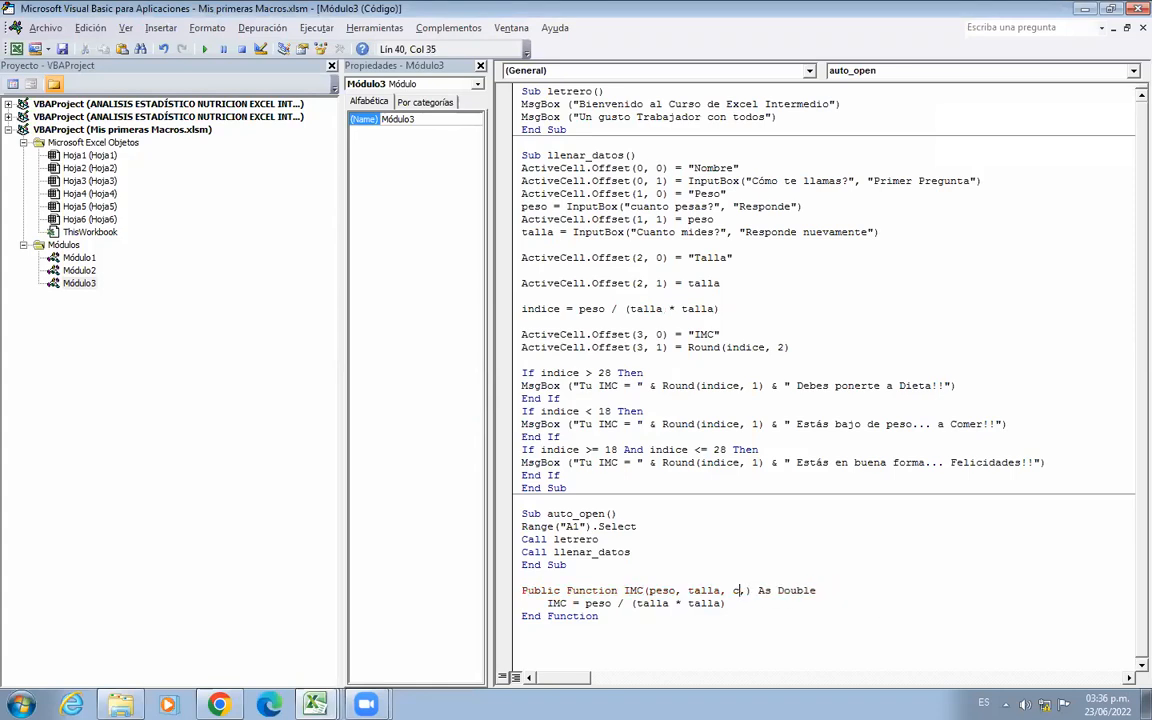
pyautogui.press('BackSpace')
pyautogui.press('BackSpace')
pyautogui.press('Delete')
# Compare the peso and talla arguments with their use in the formula, and check the closing End Function line.
pyautogui.moveTo(648, 591); pyautogui.dragTo(677, 591)
pyautogui.doubleClick(703, 591)
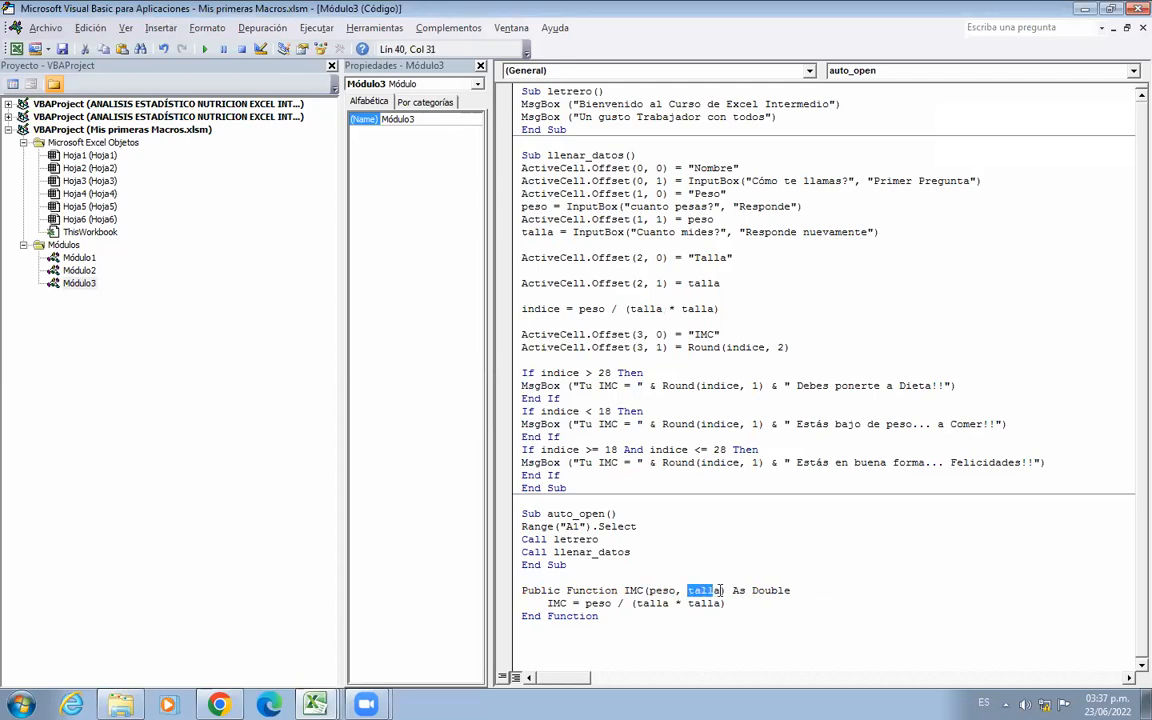
pyautogui.moveTo(636, 603); pyautogui.dragTo(668, 603)
pyautogui.doubleClick(705, 603)
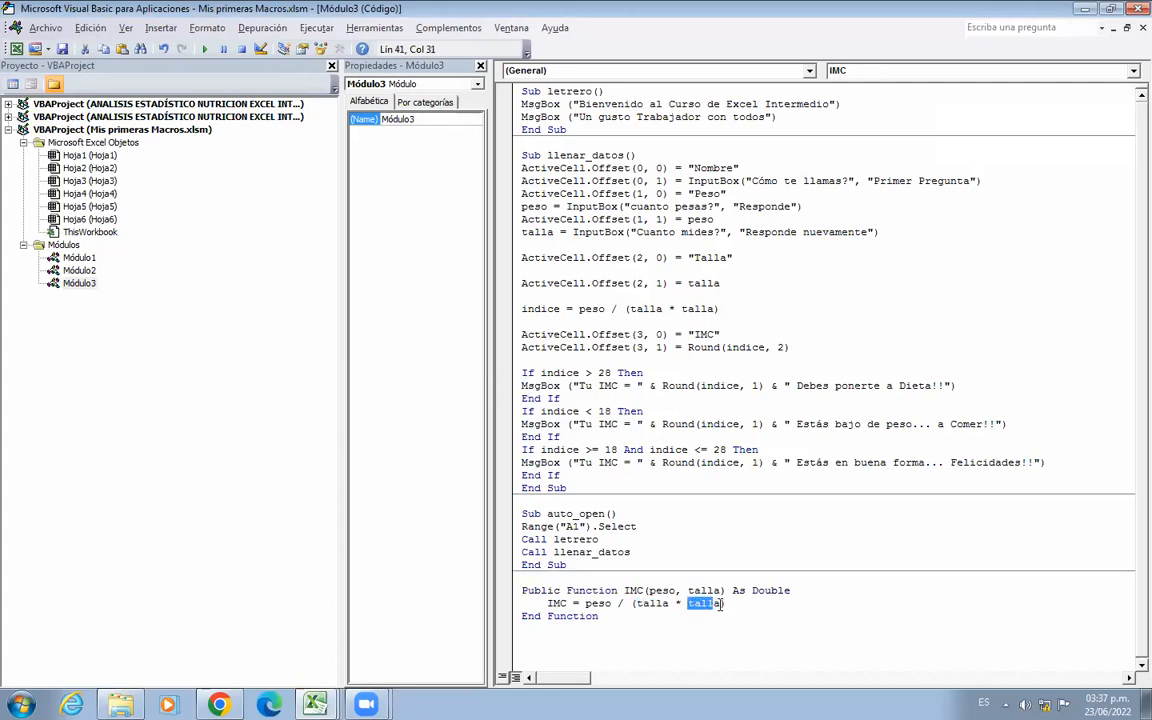
pyautogui.click(764, 617)
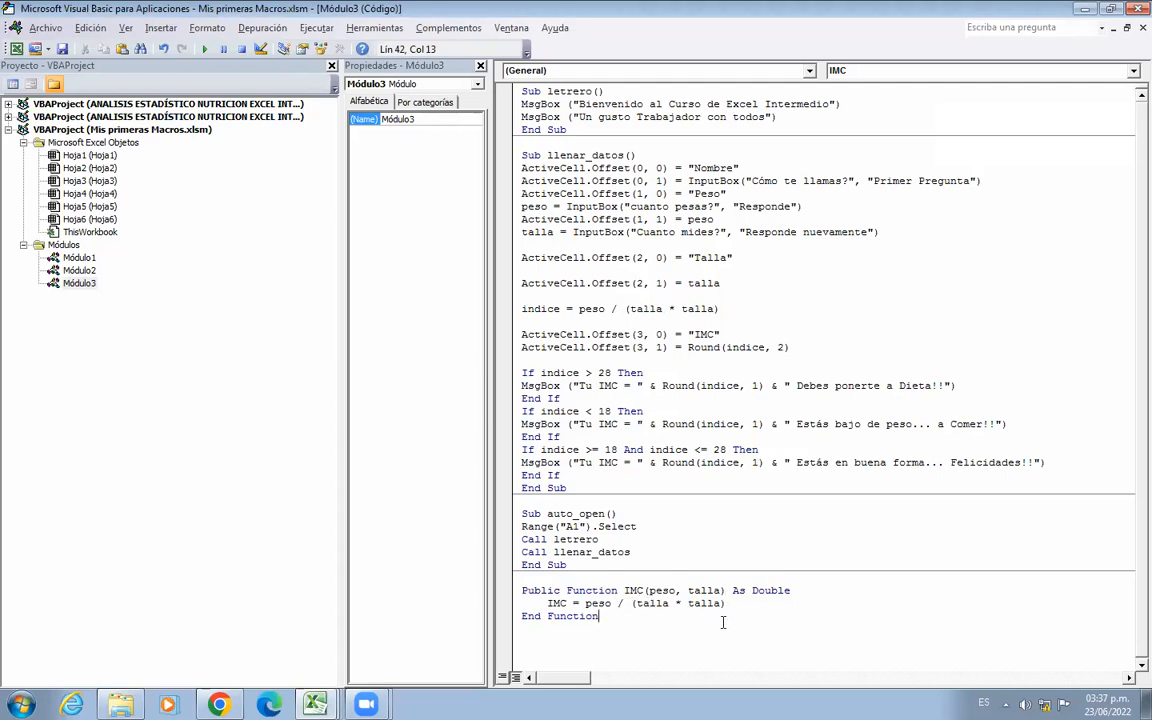
pyautogui.moveTo(600, 616); pyautogui.dragTo(538, 625)
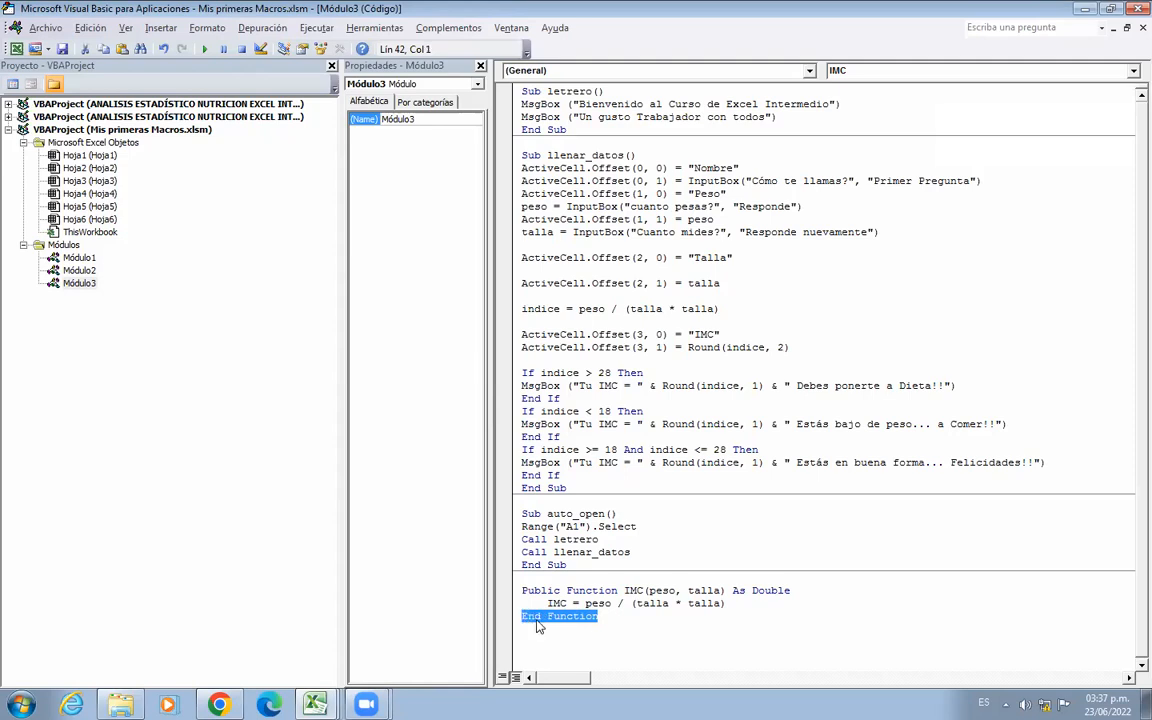
pyautogui.click(636, 635)
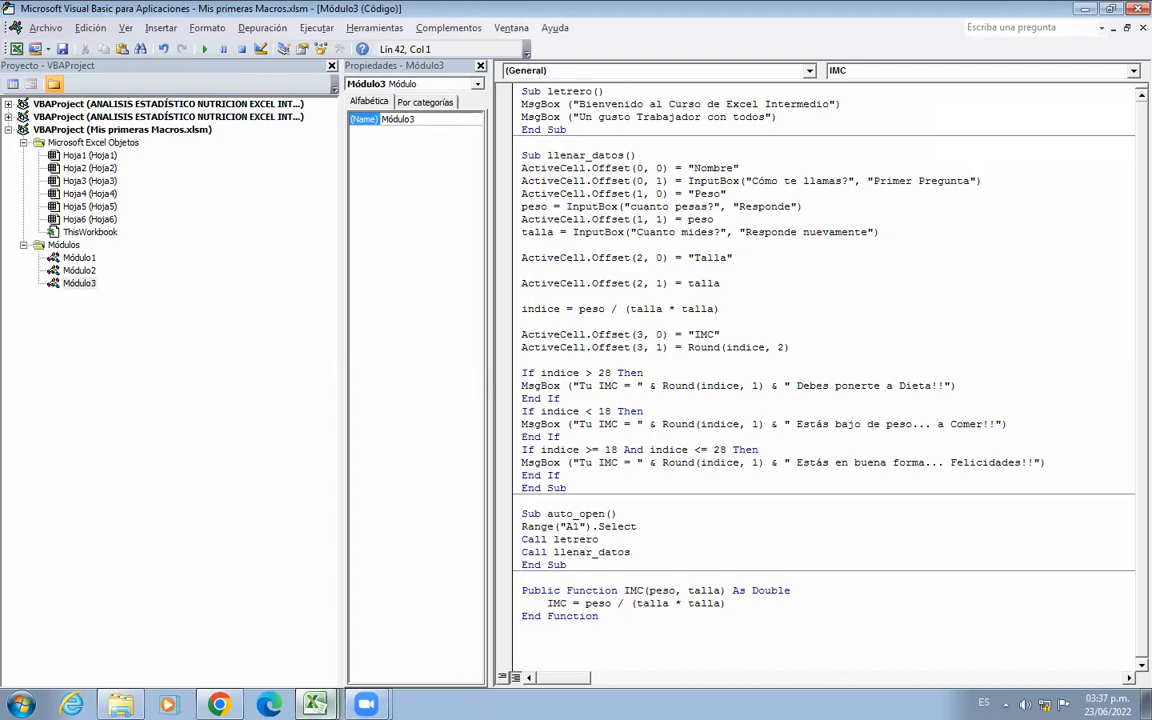
# Switch to the Mis primeras Macros.xlsm workbook in Excel and enter the label IMC in cell C19 of Hoja6.
pyautogui.moveTo(315, 705)
pyautogui.click(271, 639)
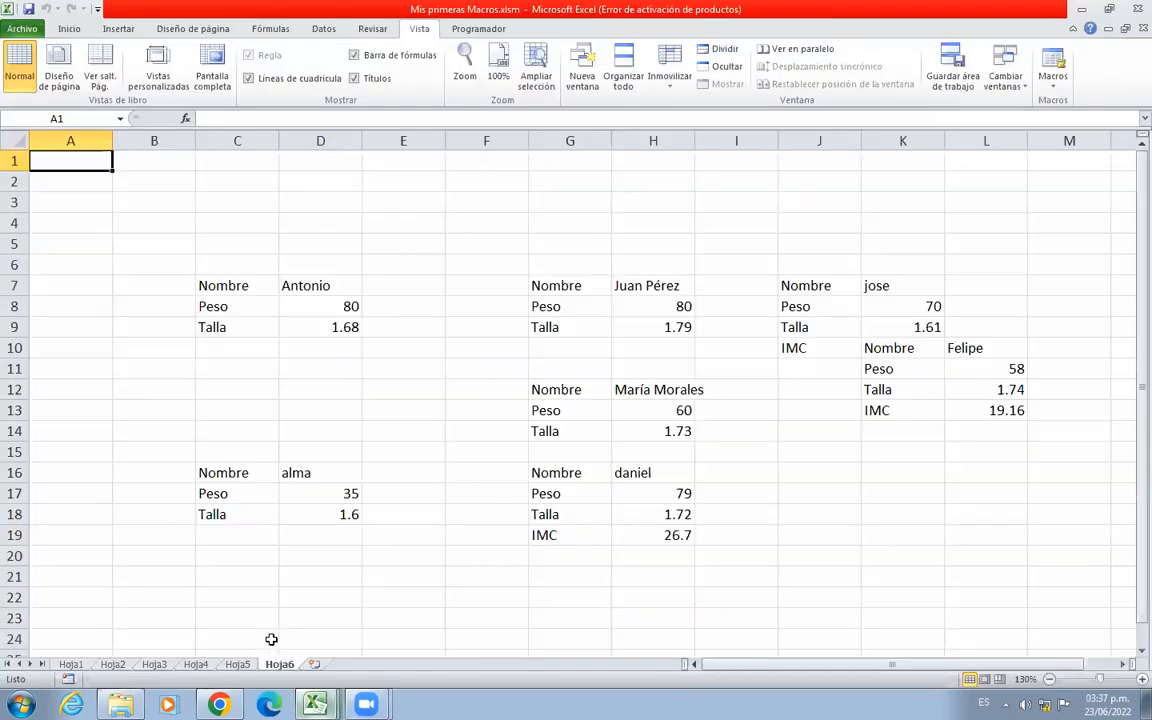
pyautogui.click(255, 539)
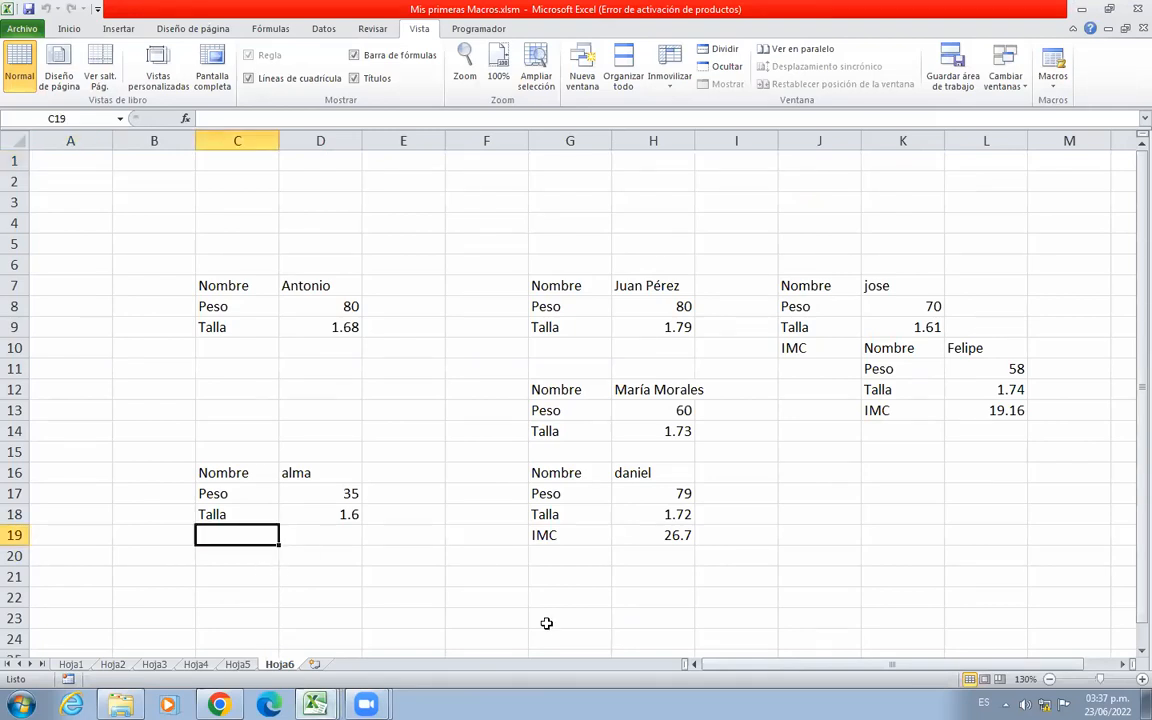
pyautogui.write('Im')
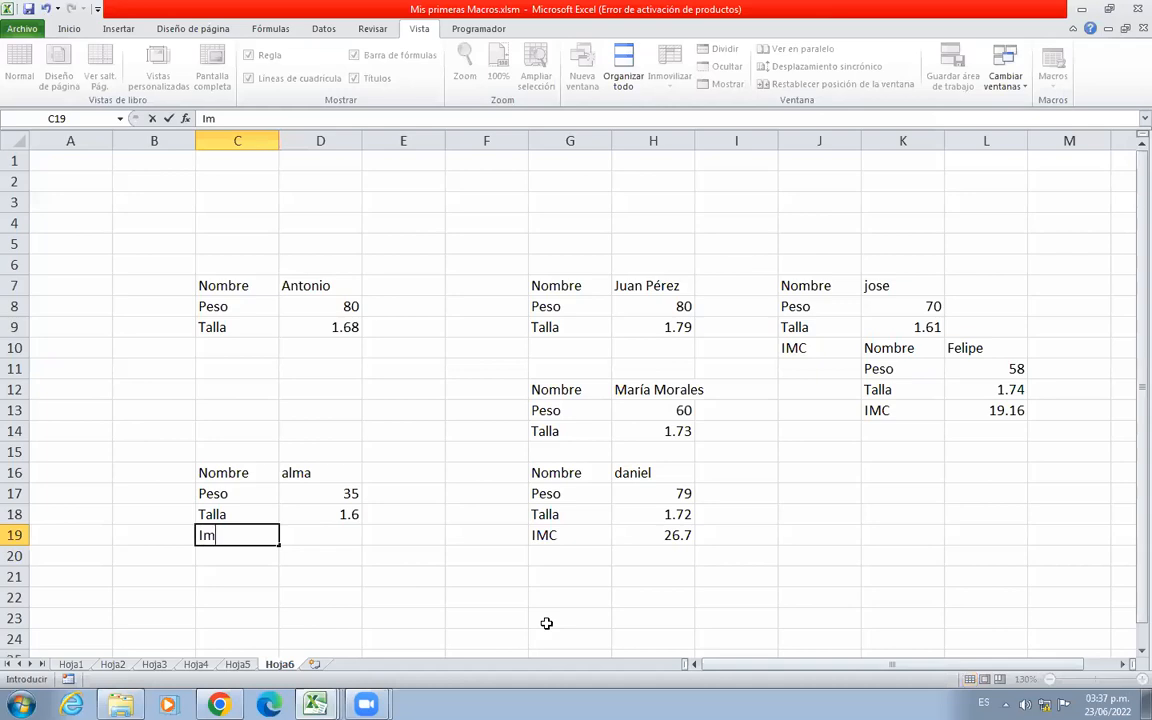
pyautogui.press('BackSpace')
pyautogui.write('MC')
pyautogui.click(327, 534)
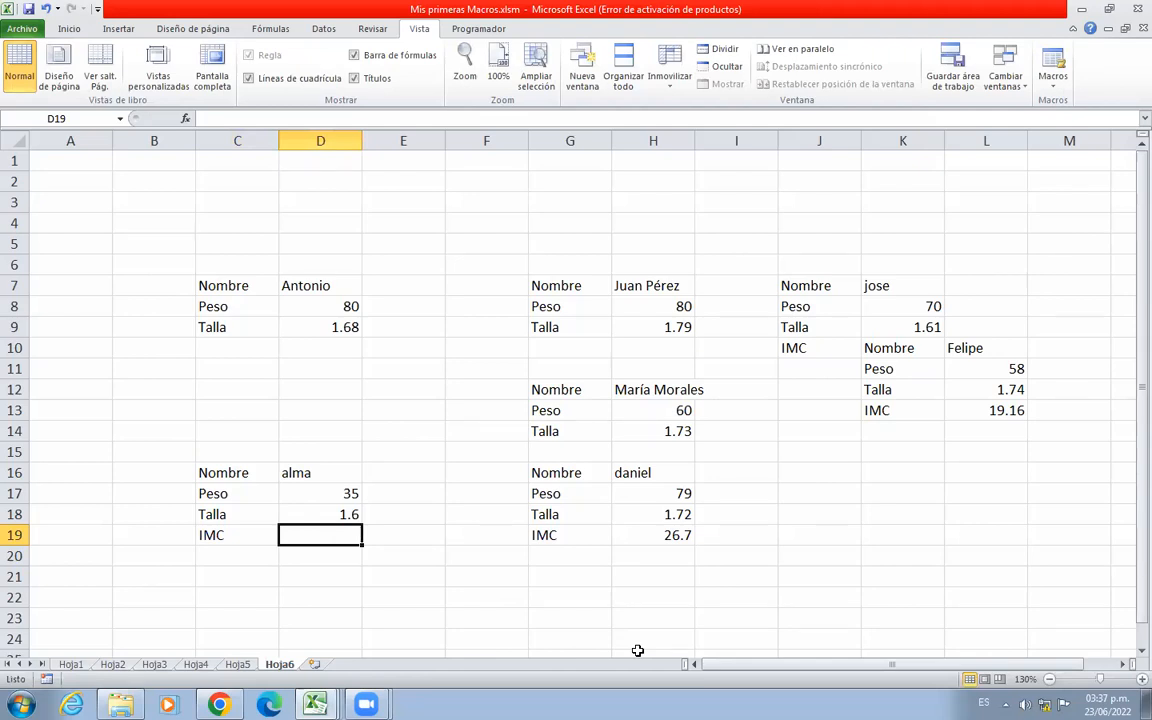
# Calculate the body mass index in D19 with the custom function formula =IMC(D17,D18).
pyautogui.write('=')
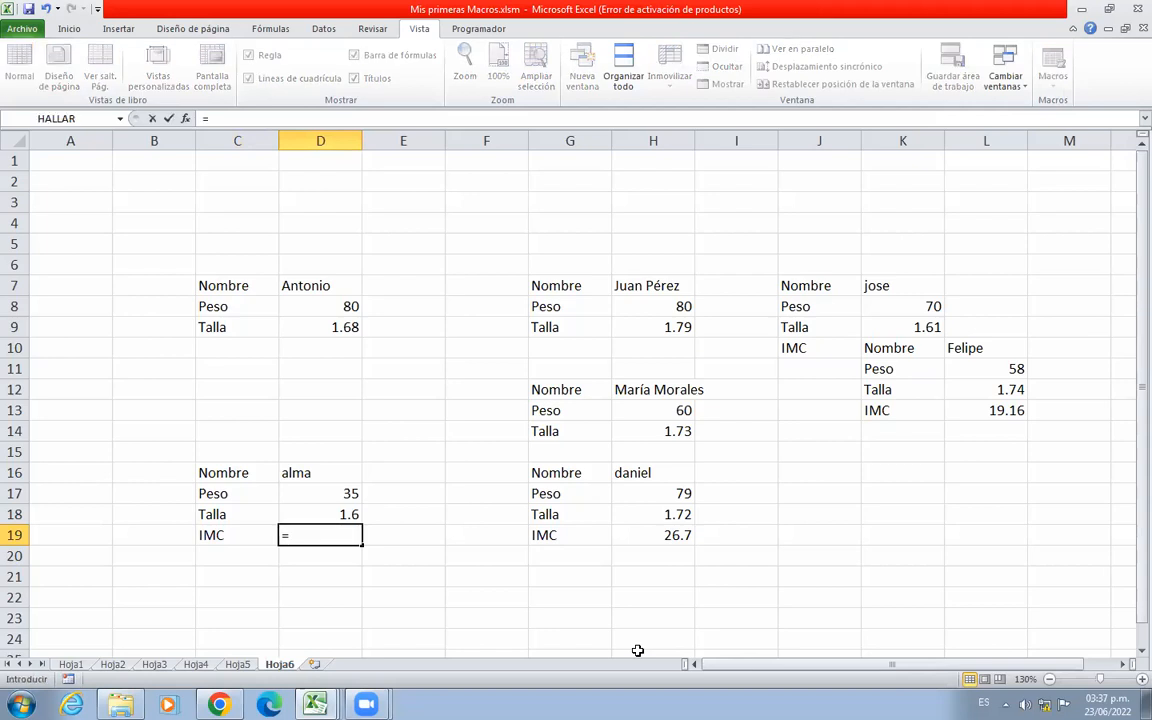
pyautogui.write('IMC')
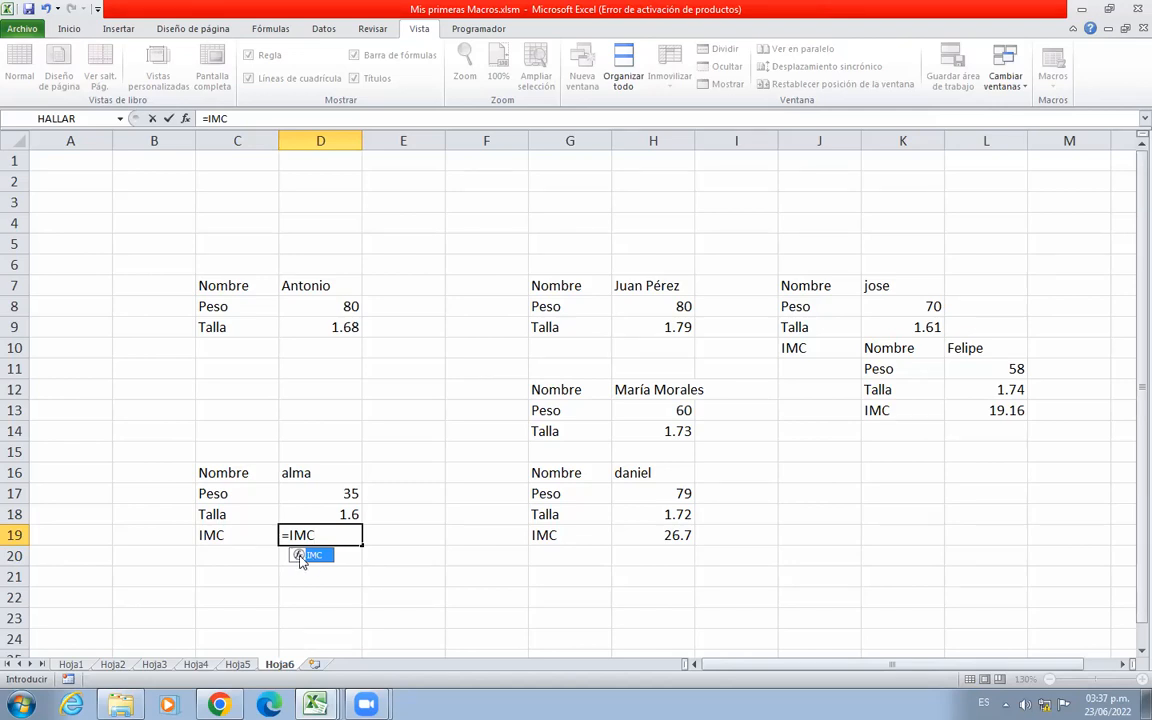
pyautogui.write('(')
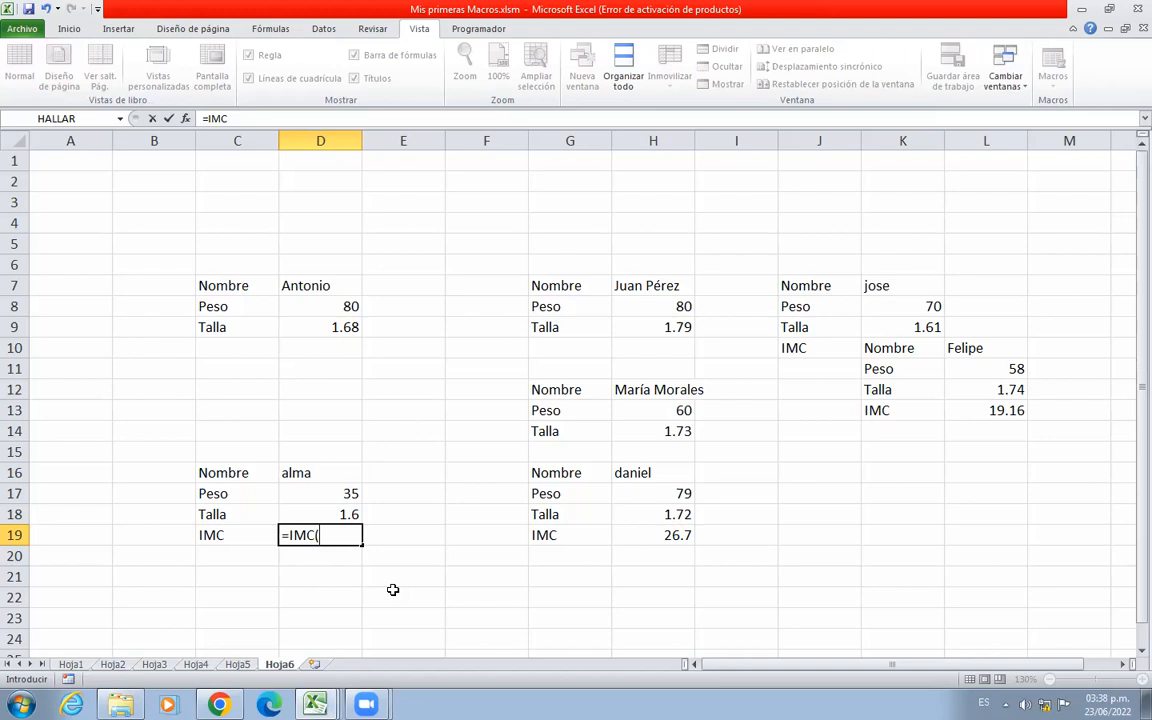
pyautogui.click(330, 493)
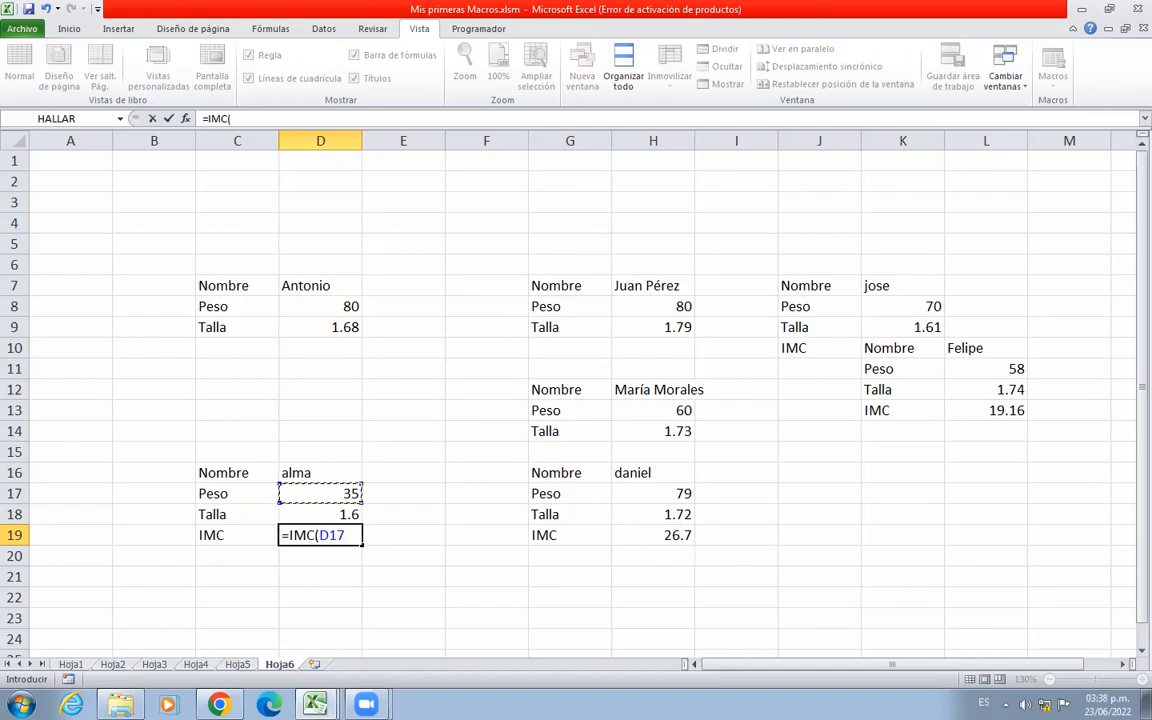
pyautogui.write(',')
pyautogui.click(327, 512)
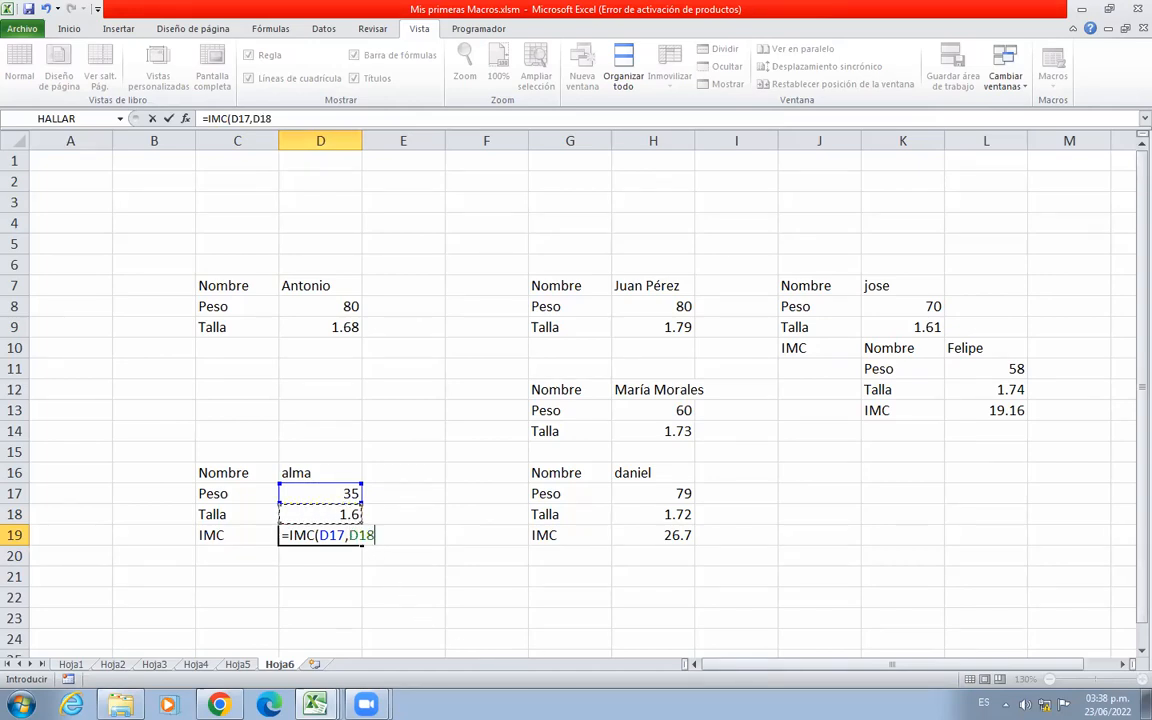
pyautogui.write(')')
pyautogui.press('Return')
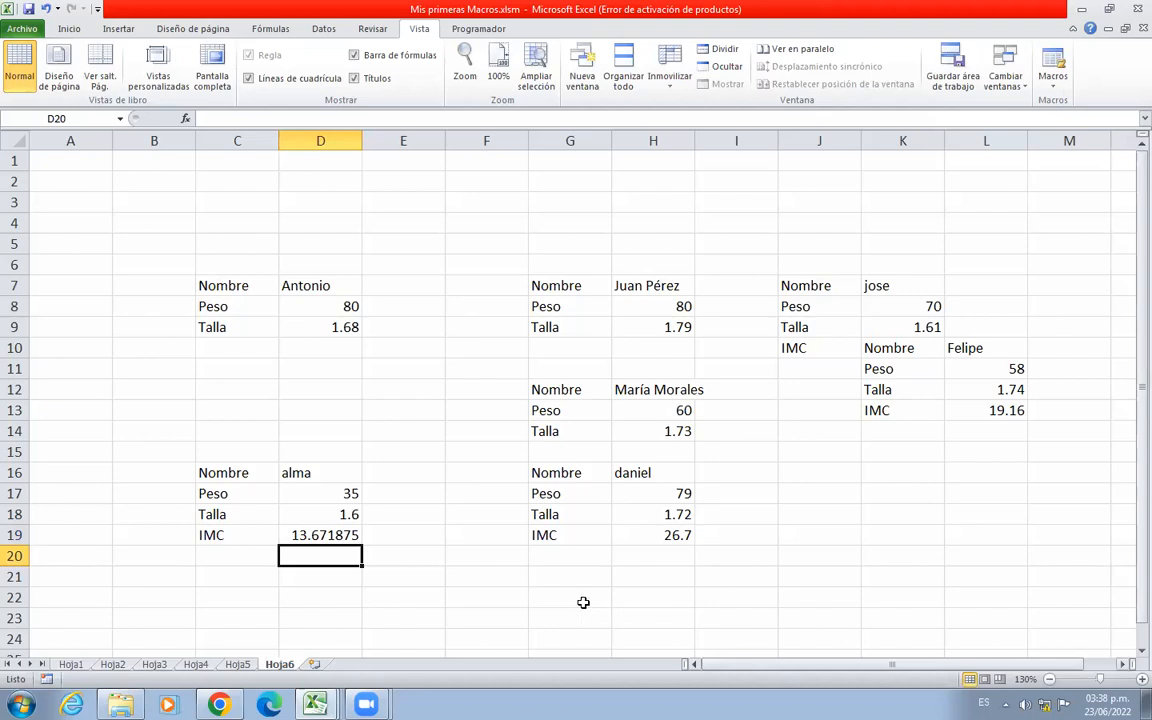
pyautogui.click(341, 533)
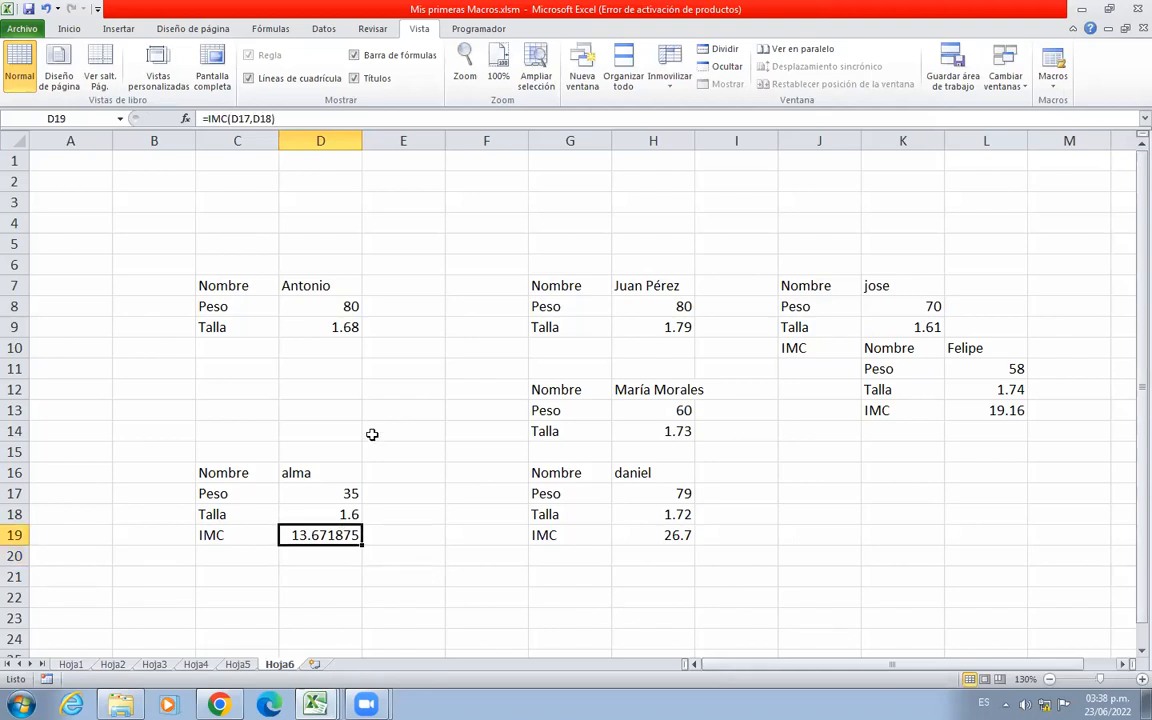
# Calculate the body mass index in D10 with the custom function formula =IMC(D8,D9).
pyautogui.click(330, 346)
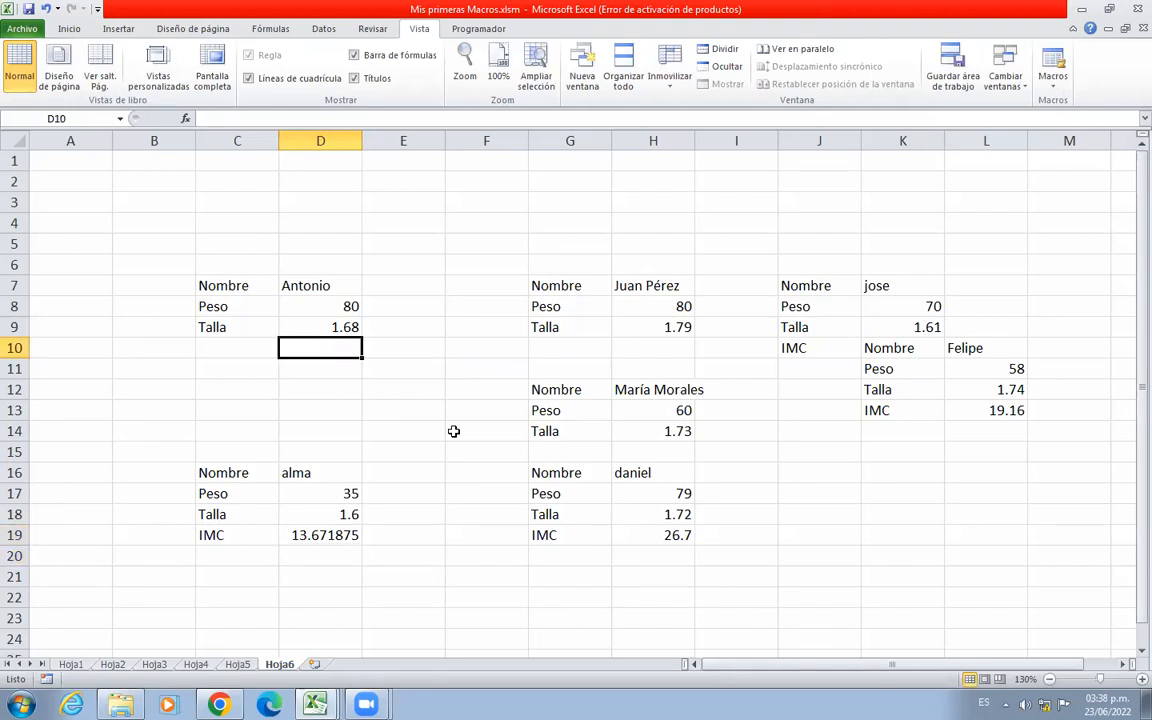
pyautogui.write('=IM')
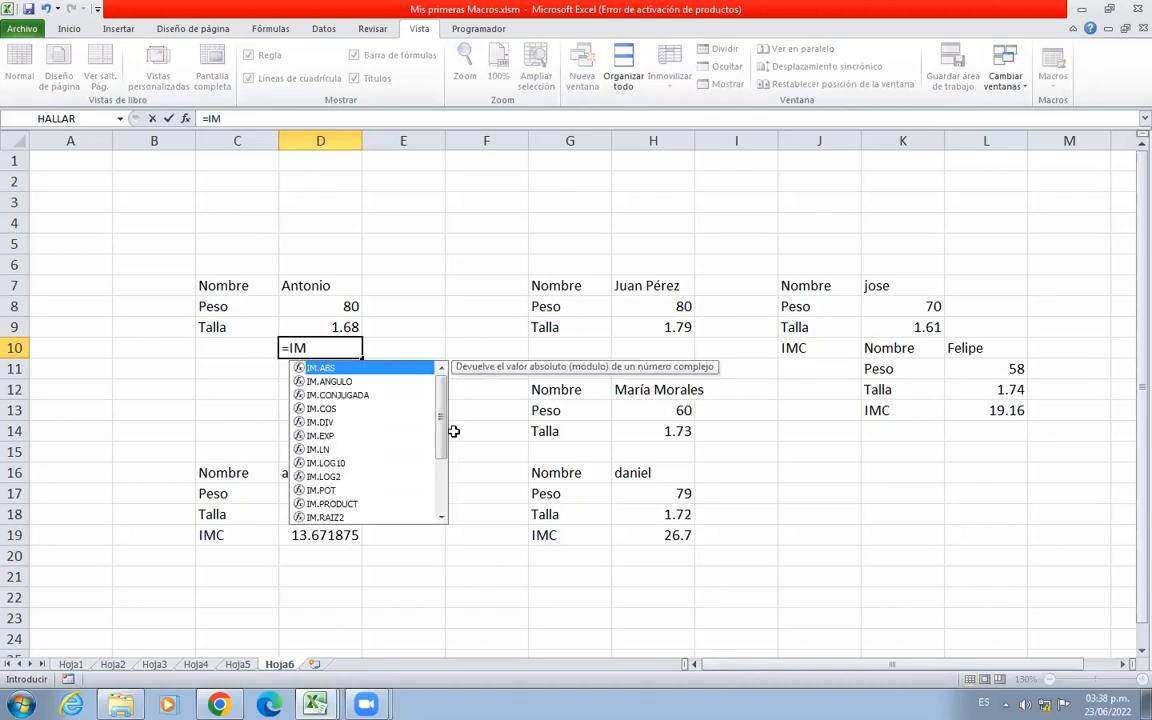
pyautogui.write('C(')
pyautogui.click(338, 306)
pyautogui.write(',')
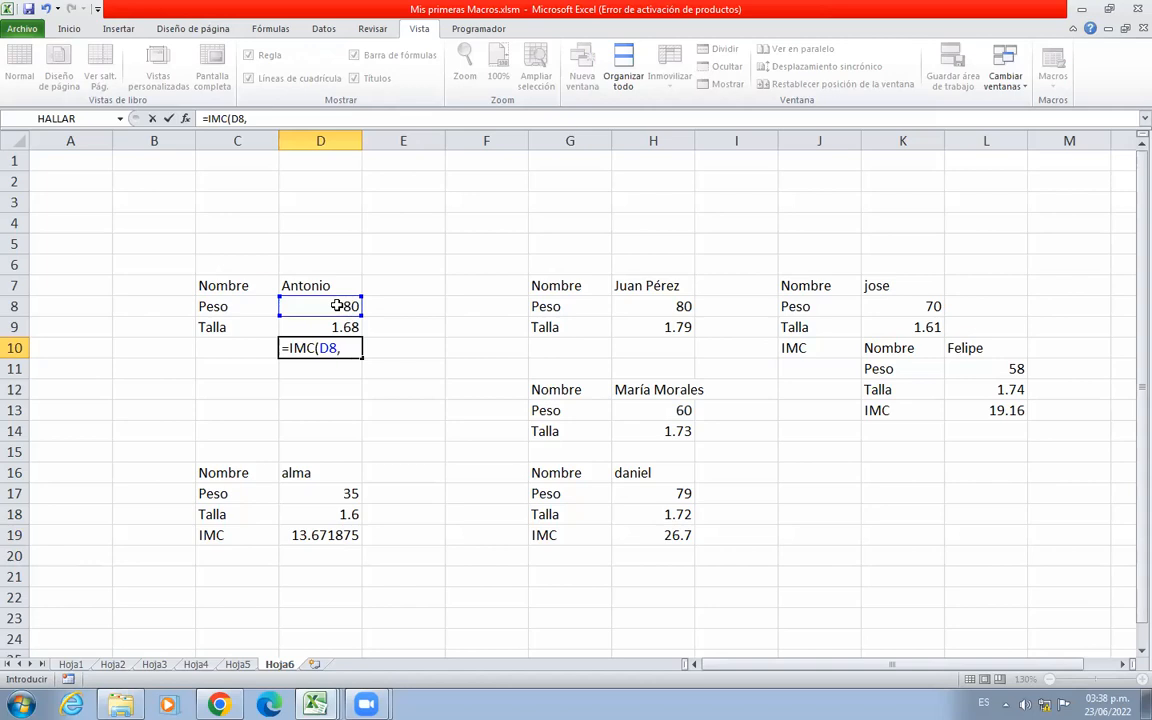
pyautogui.click(340, 326)
pyautogui.write(')')
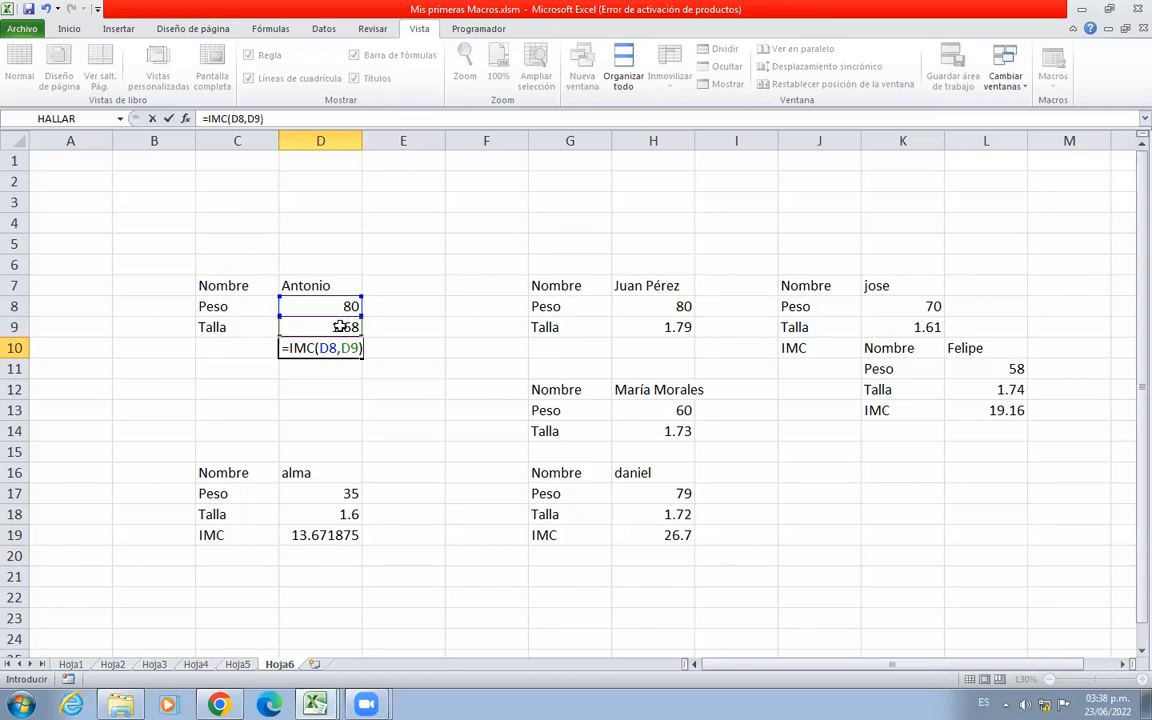
pyautogui.press('Return')
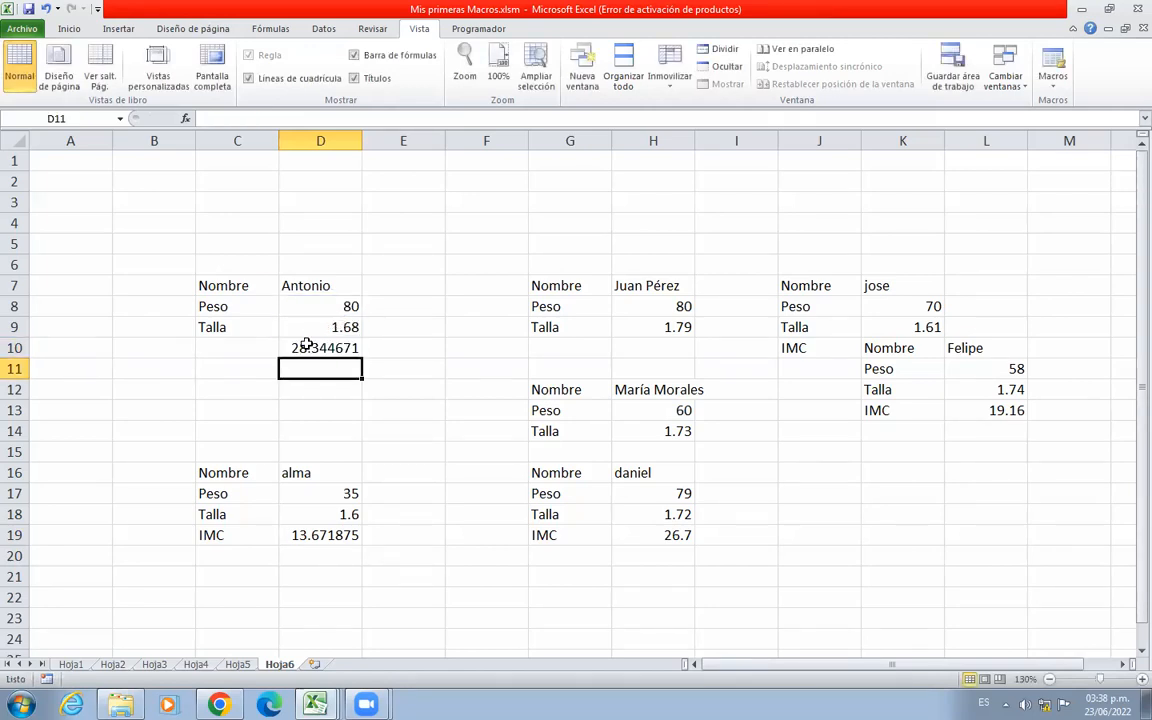
pyautogui.press('Up')
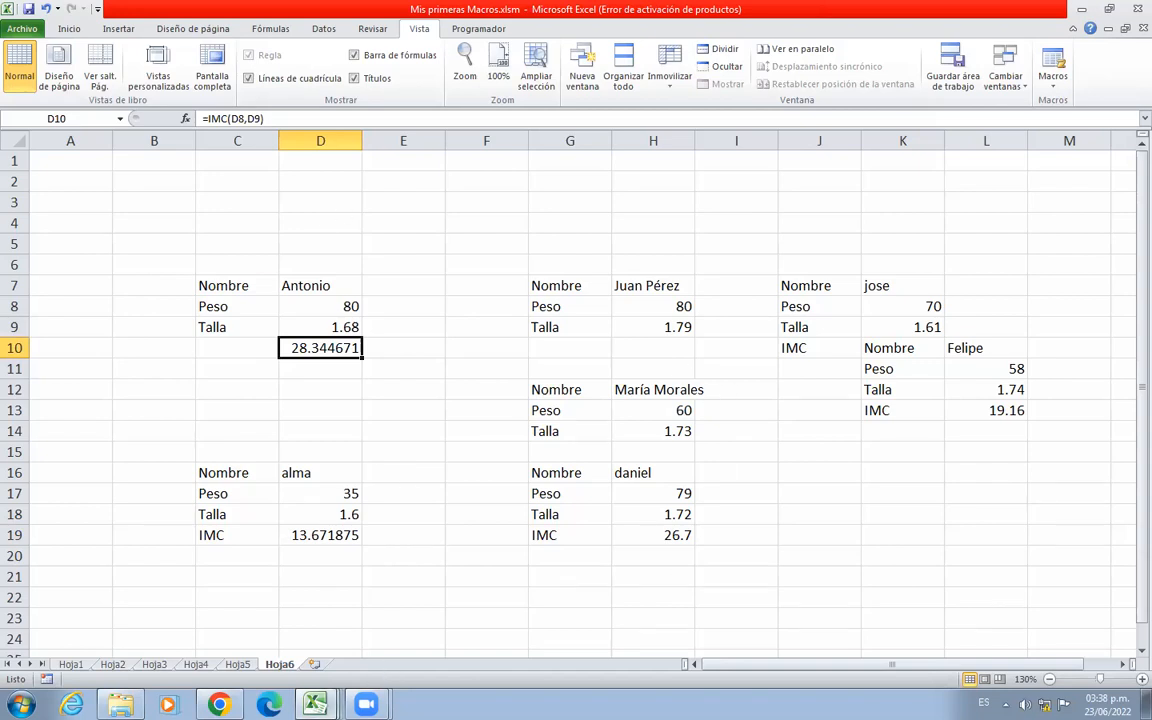
# Switch back to the Visual Basic editor and review the IMC function's name, arguments and formula in Módulo3.
pyautogui.moveTo(315, 705)
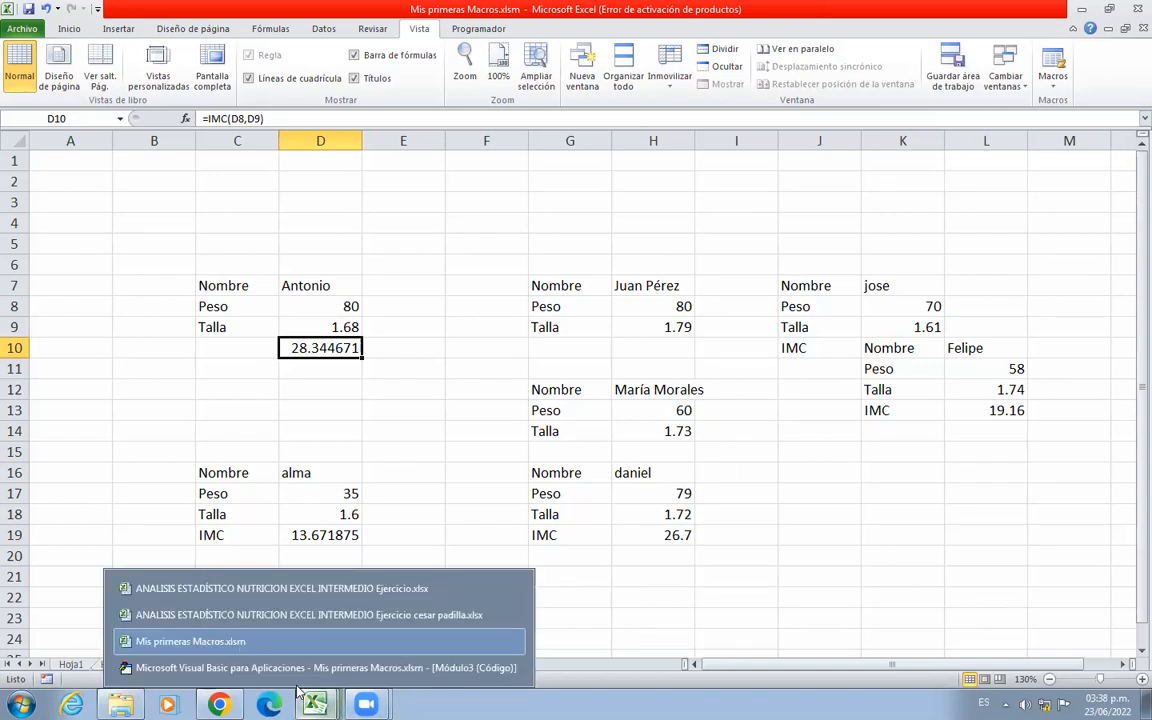
pyautogui.click(250, 640)
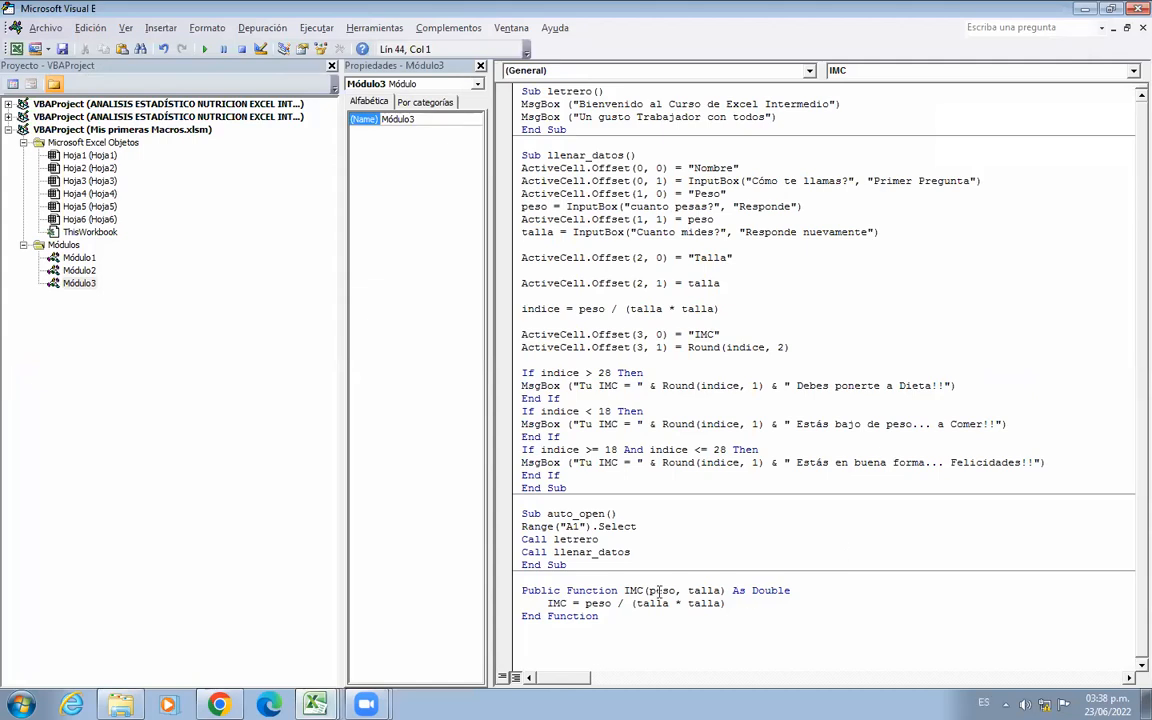
pyautogui.moveTo(522, 590); pyautogui.dragTo(643, 587)
pyautogui.moveTo(648, 591); pyautogui.dragTo(719, 591)
pyautogui.moveTo(547, 604); pyautogui.dragTo(757, 616)
pyautogui.click(740, 618)
pyautogui.moveTo(566, 604); pyautogui.dragTo(732, 604)
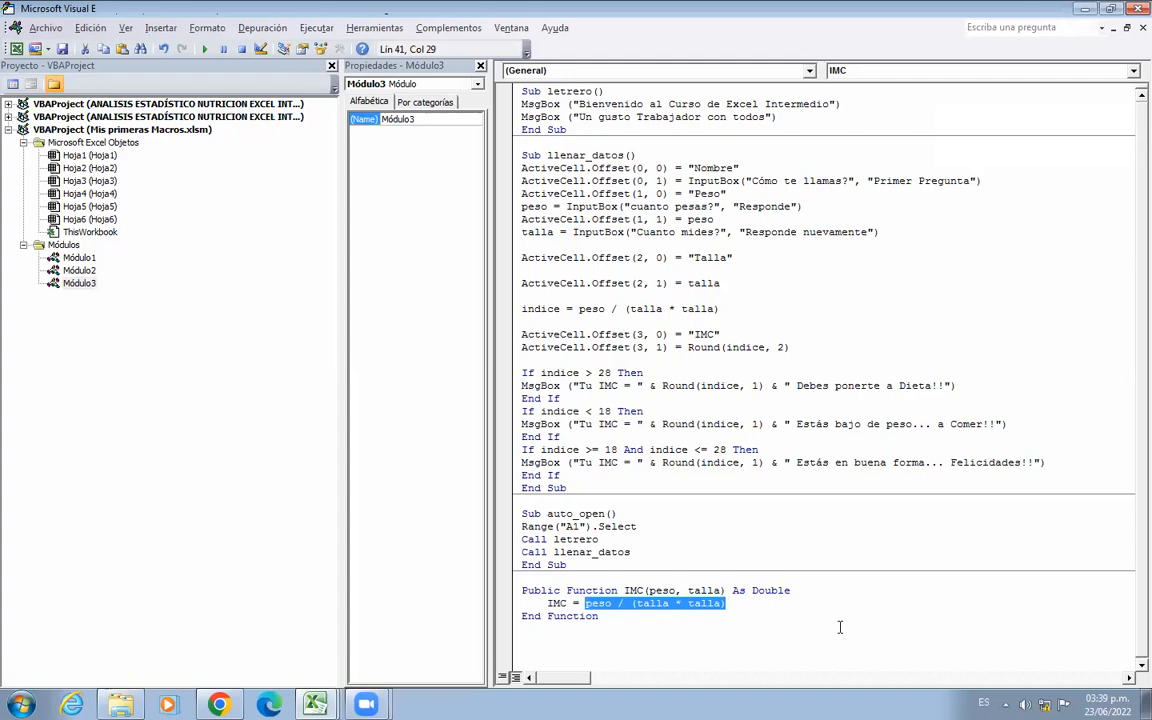
pyautogui.click(785, 621)
pyautogui.moveTo(648, 590); pyautogui.dragTo(715, 591)
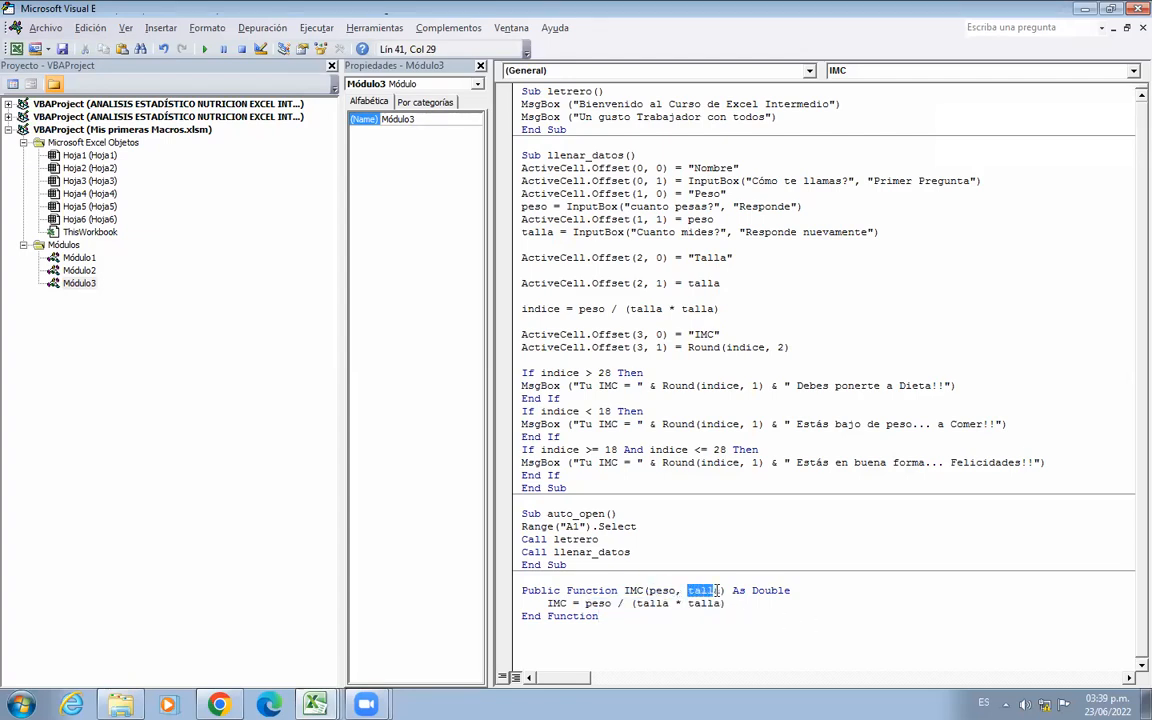
# Switch to Chrome and review the Actividad 1.4 instructions and its sample code, including the macros and the IMC function.
pyautogui.click(804, 624)
pyautogui.click(218, 705)
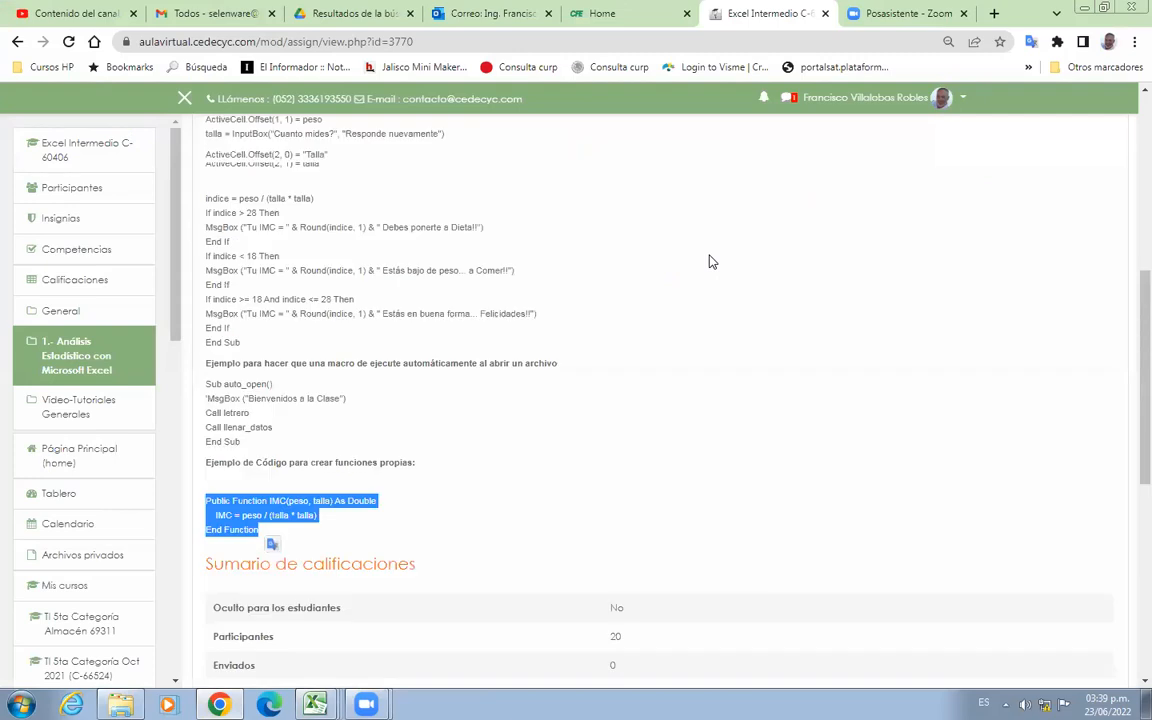
pyautogui.scroll(3, 710, 260)
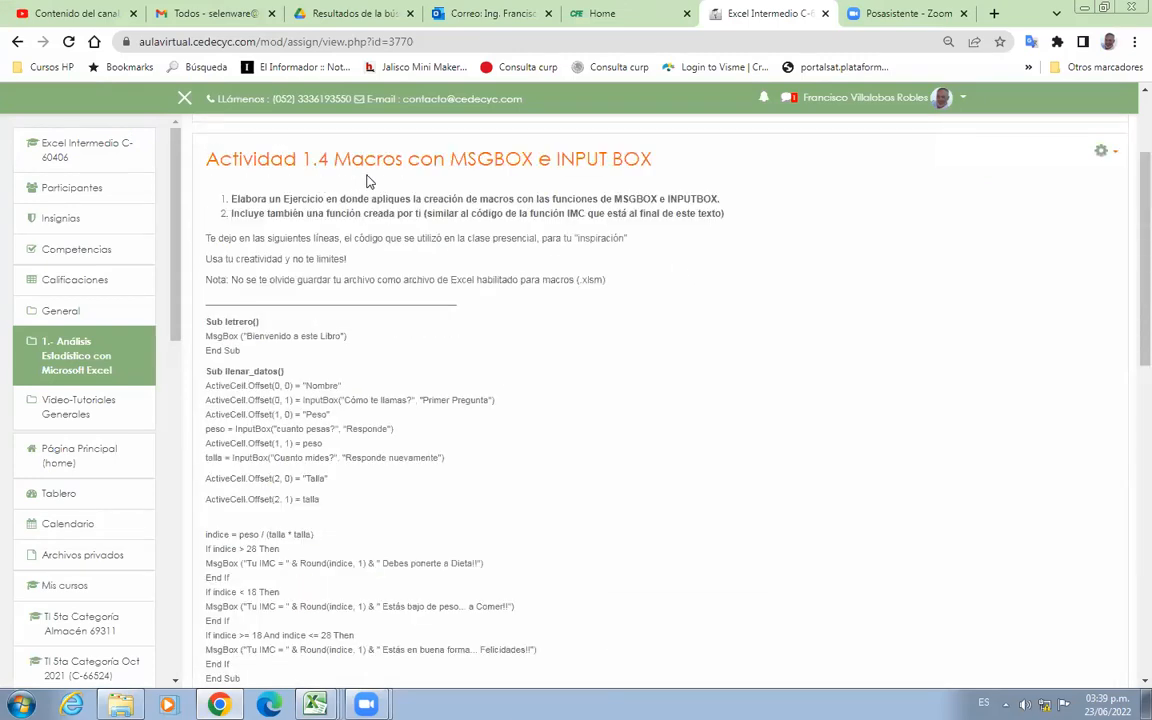
pyautogui.scroll(-1, 704, 293)
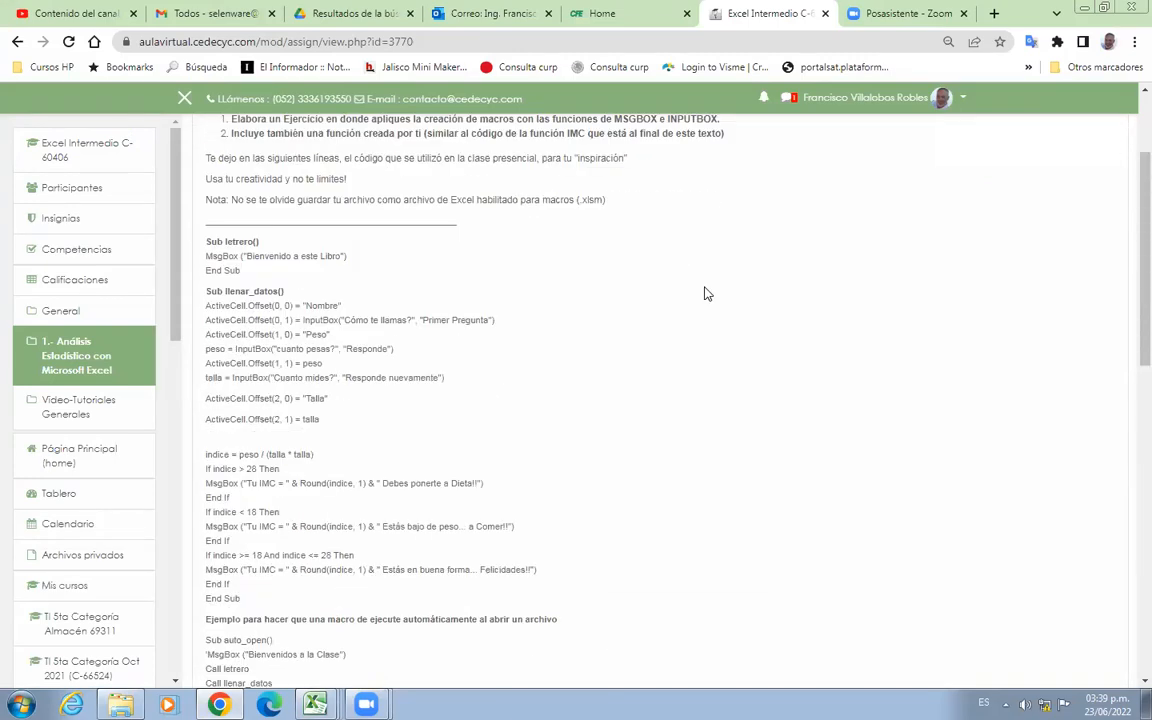
pyautogui.scroll(-1, 704, 293)
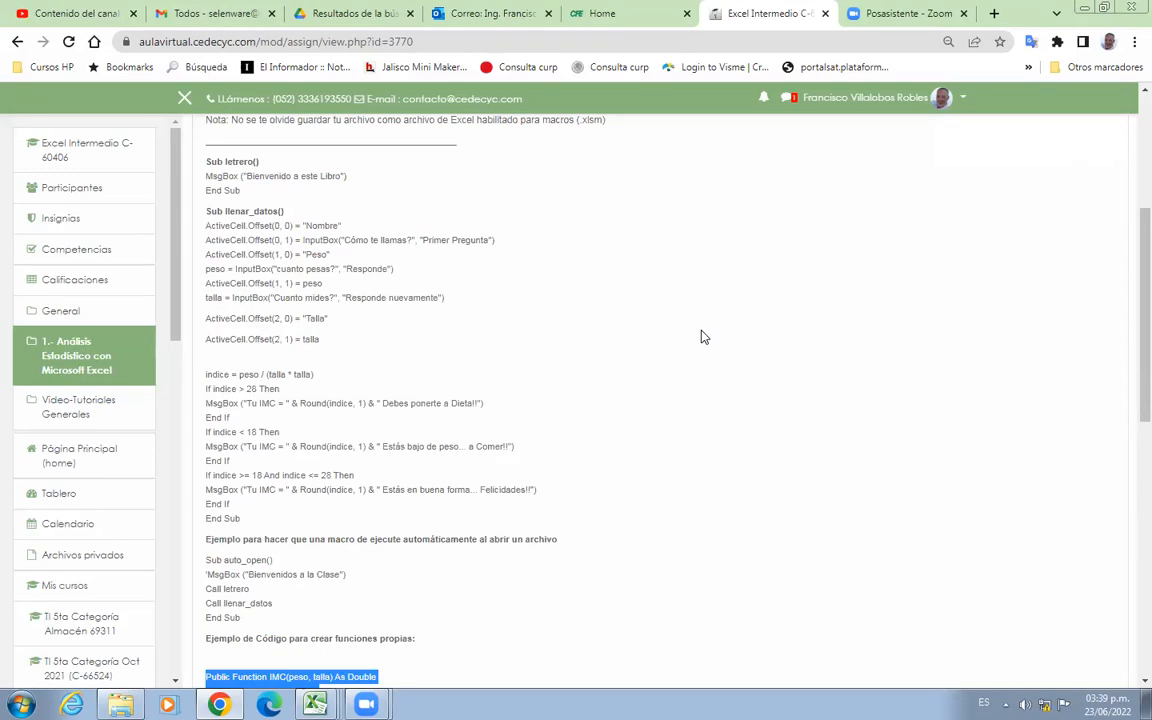
pyautogui.scroll(2, 700, 335)
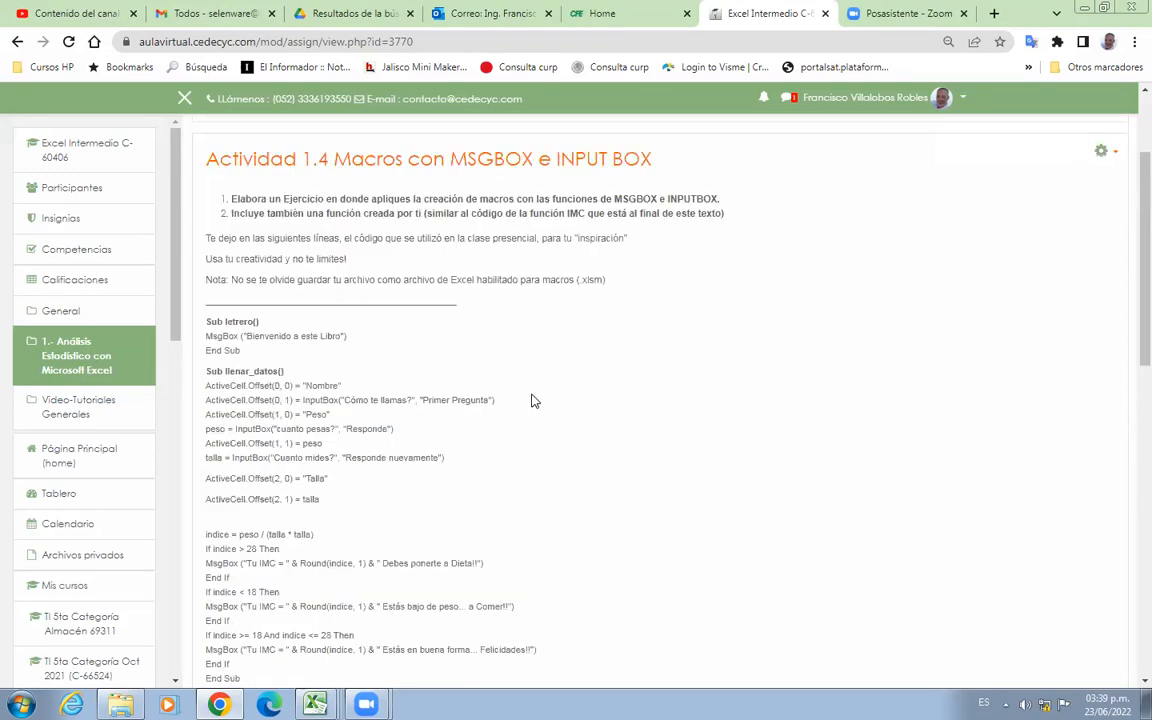
pyautogui.scroll(-2, 532, 400)
pyautogui.moveTo(187, 168); pyautogui.dragTo(630, 620)
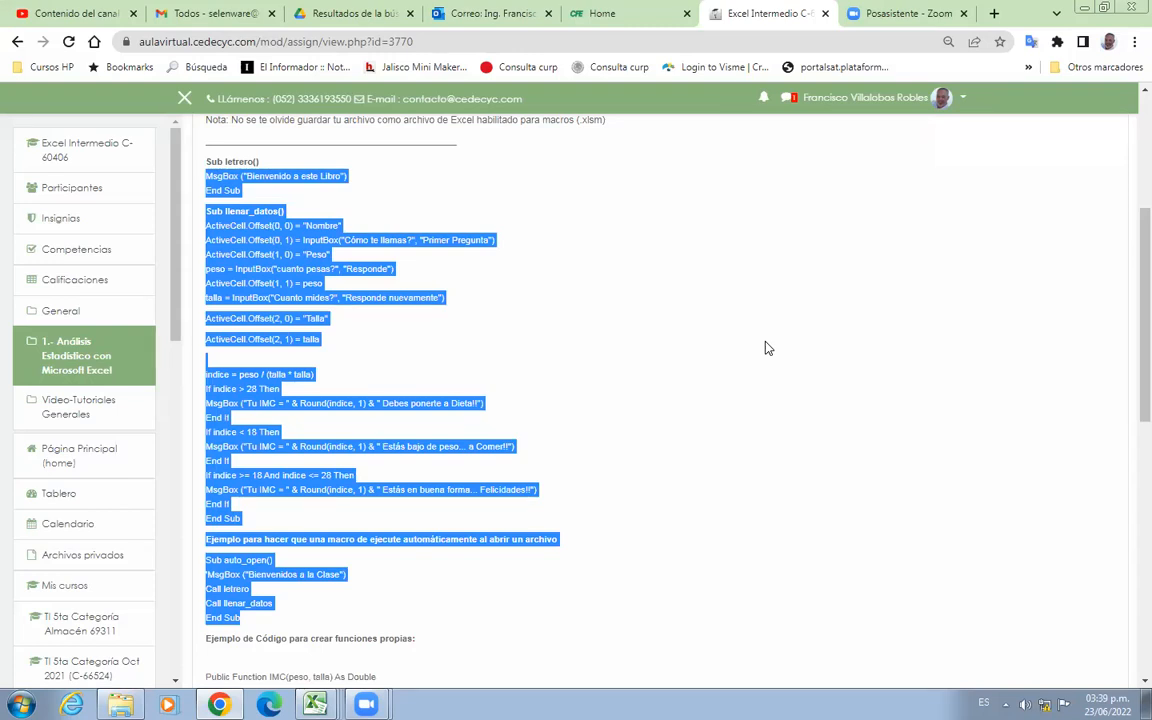
pyautogui.click(742, 396)
pyautogui.scroll(-3, 742, 396)
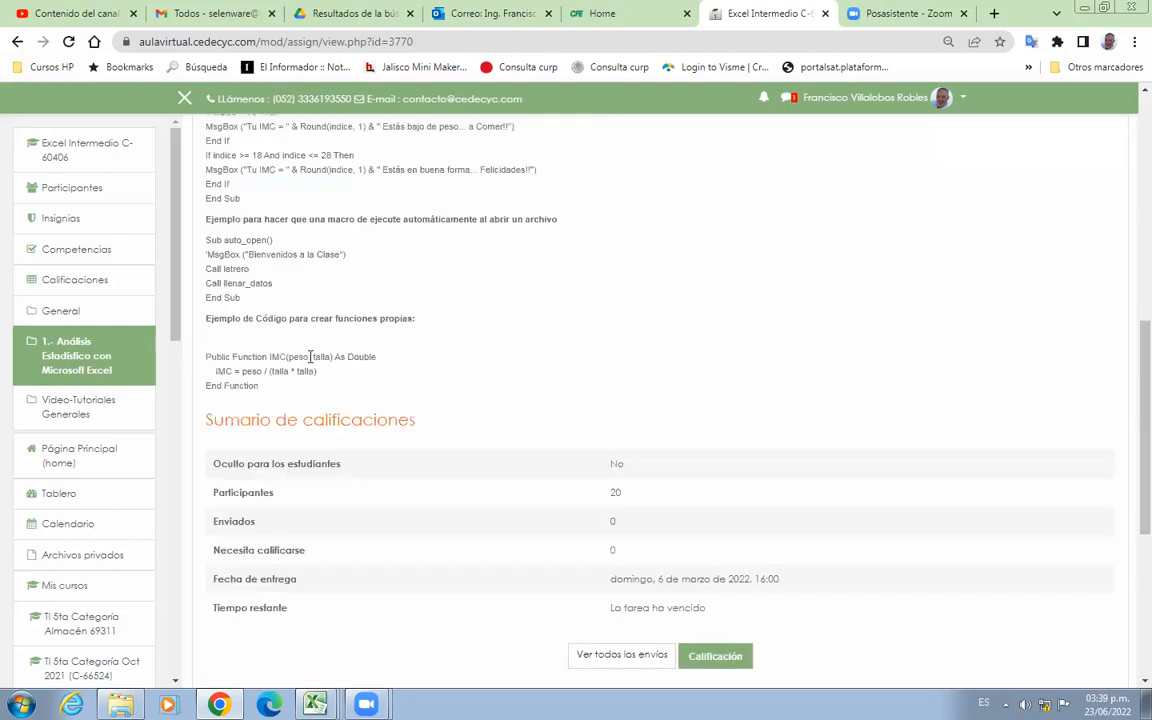
pyautogui.moveTo(214, 372); pyautogui.dragTo(340, 376)
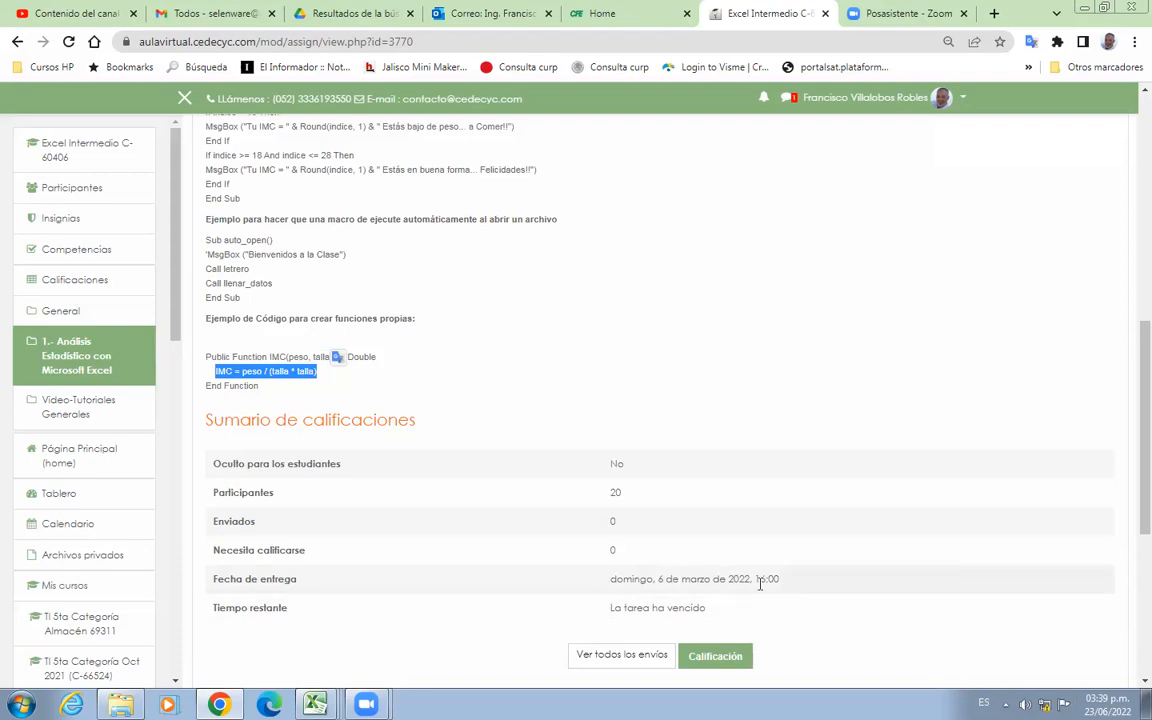
# Open the settings of Actividad 1.4 Macros con MSGBOX e INPUT BOX for editing and go to its Disponibilidad dates.
pyautogui.scroll(10, 877, 555)
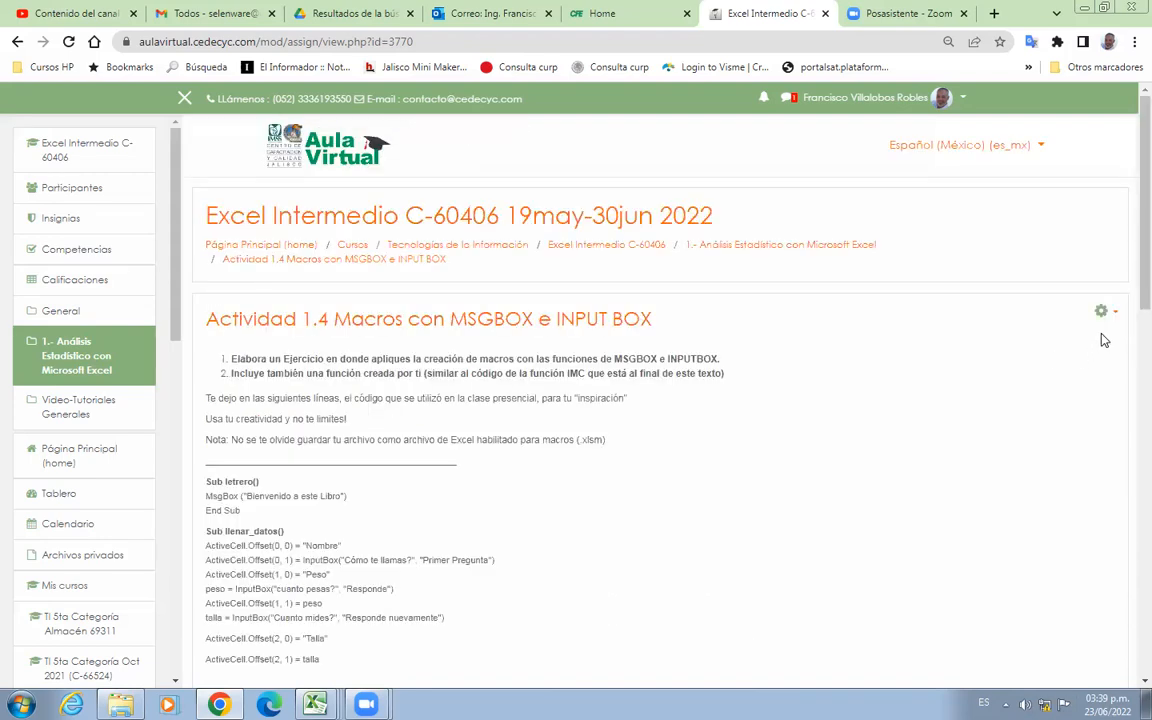
pyautogui.click(1100, 313)
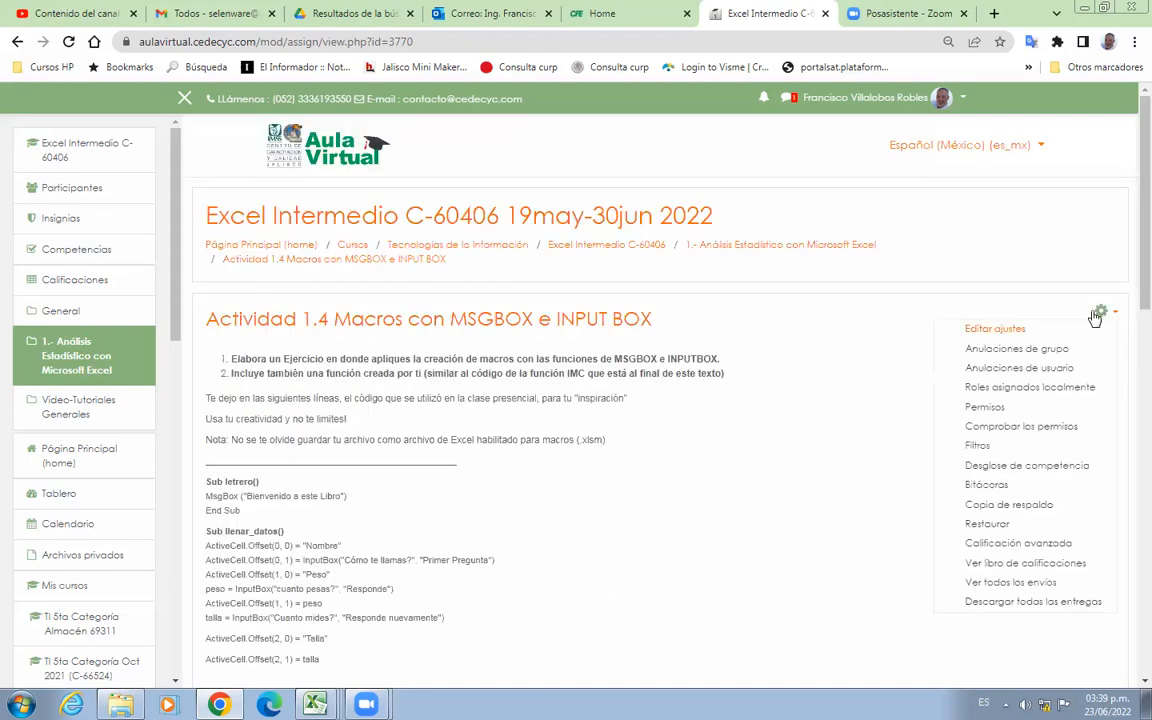
pyautogui.click(995, 332)
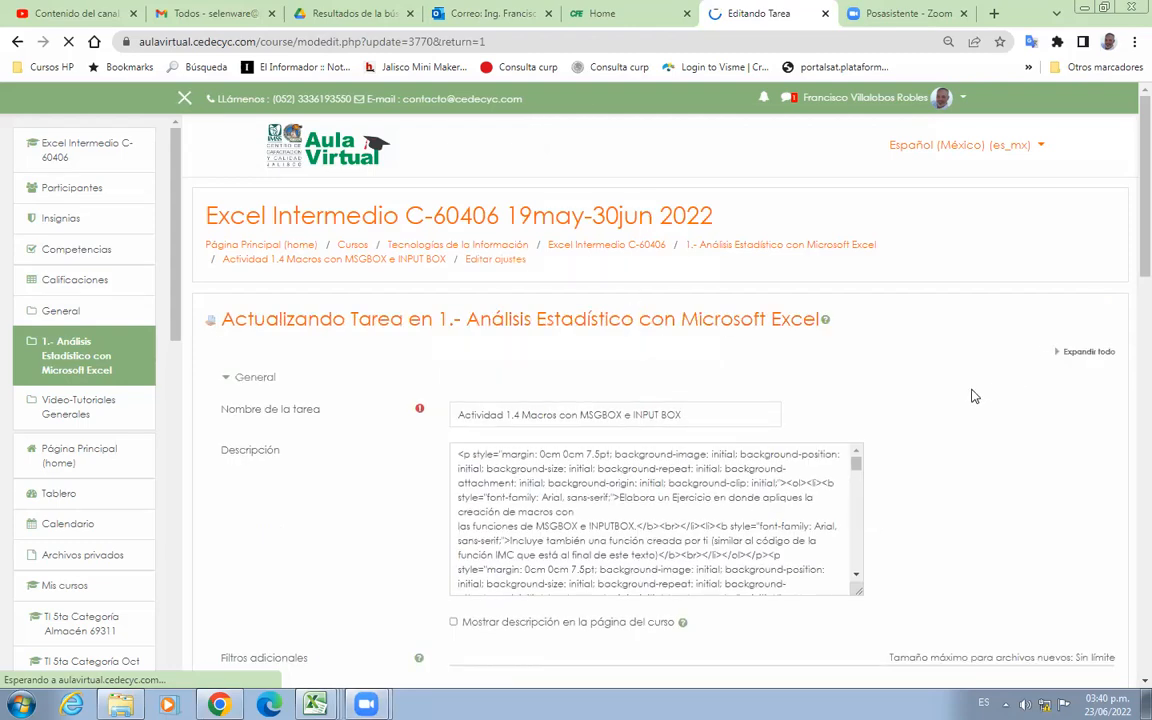
pyautogui.scroll(-3, 975, 393)
pyautogui.scroll(-2, 436, 399)
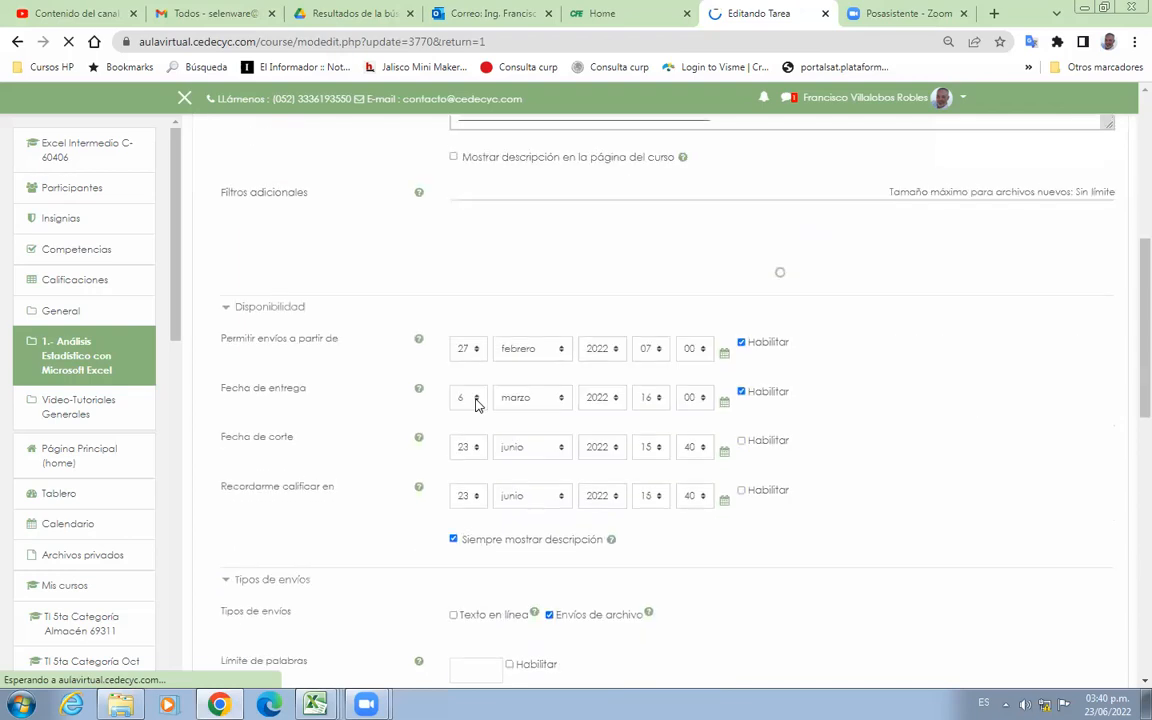
# Check the system calendar and set the activity's Fecha de entrega to day 29 of junio.
pyautogui.click(1107, 704)
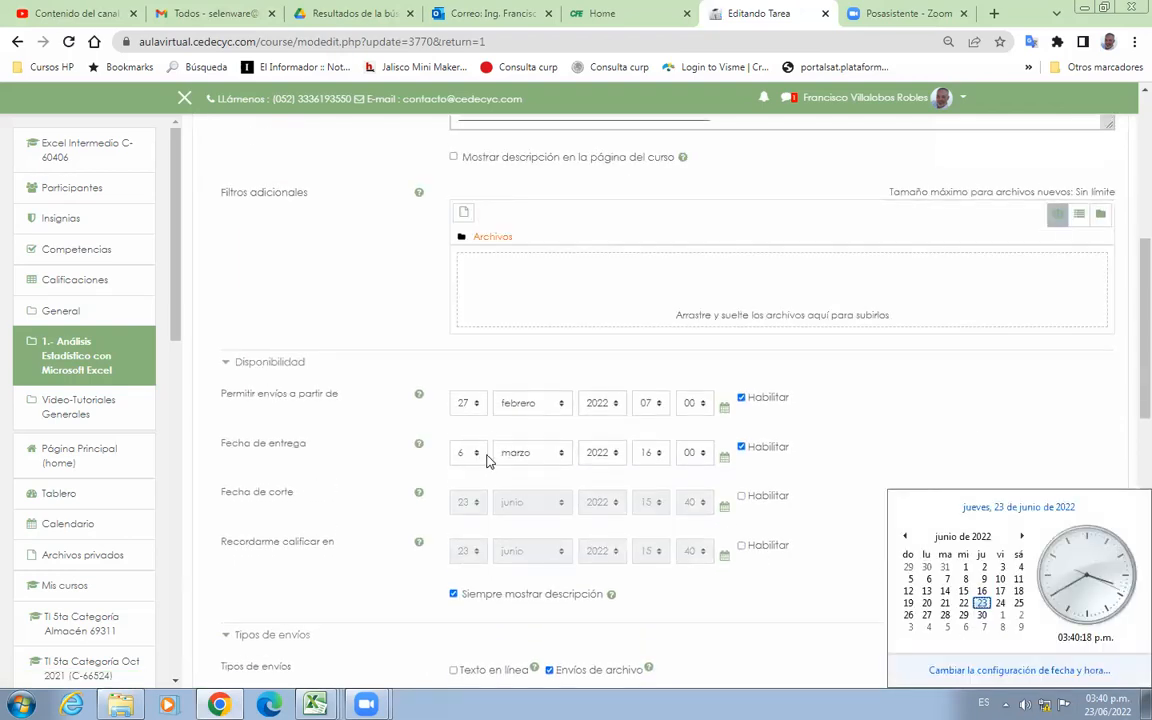
pyautogui.click(559, 461)
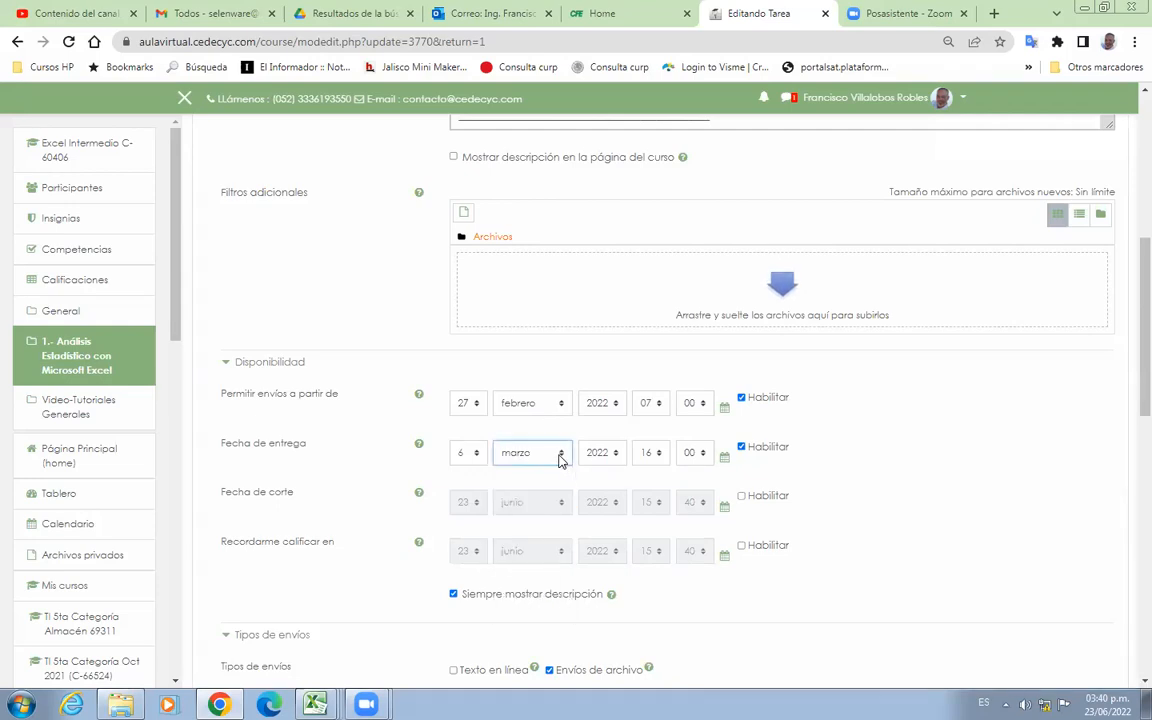
pyautogui.click(559, 458)
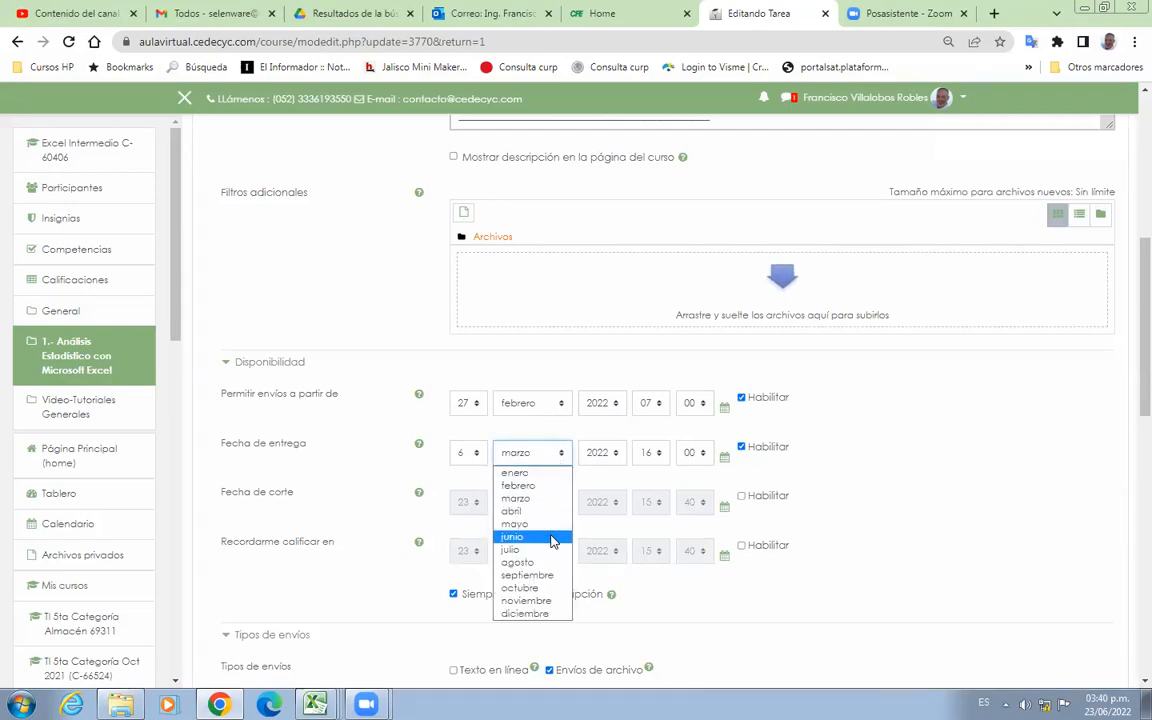
pyautogui.click(553, 537)
pyautogui.click(565, 457)
pyautogui.click(535, 541)
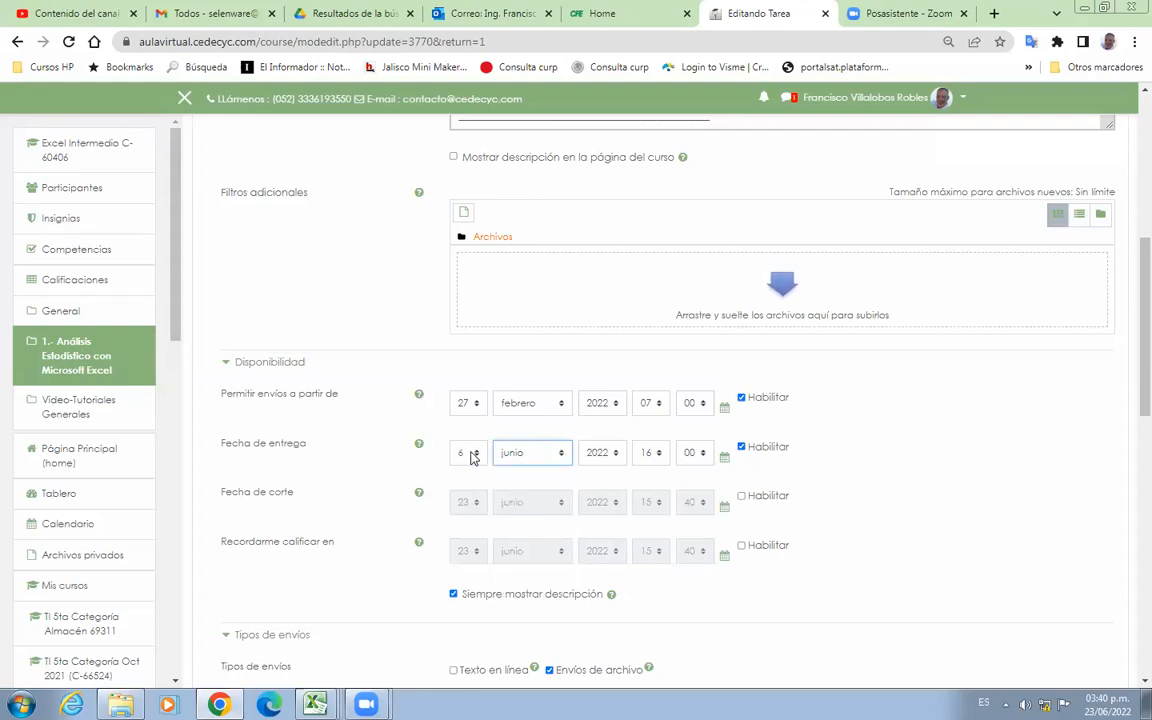
pyautogui.click(465, 454)
pyautogui.moveTo(479, 317); pyautogui.dragTo(481, 400)
pyautogui.click(466, 408)
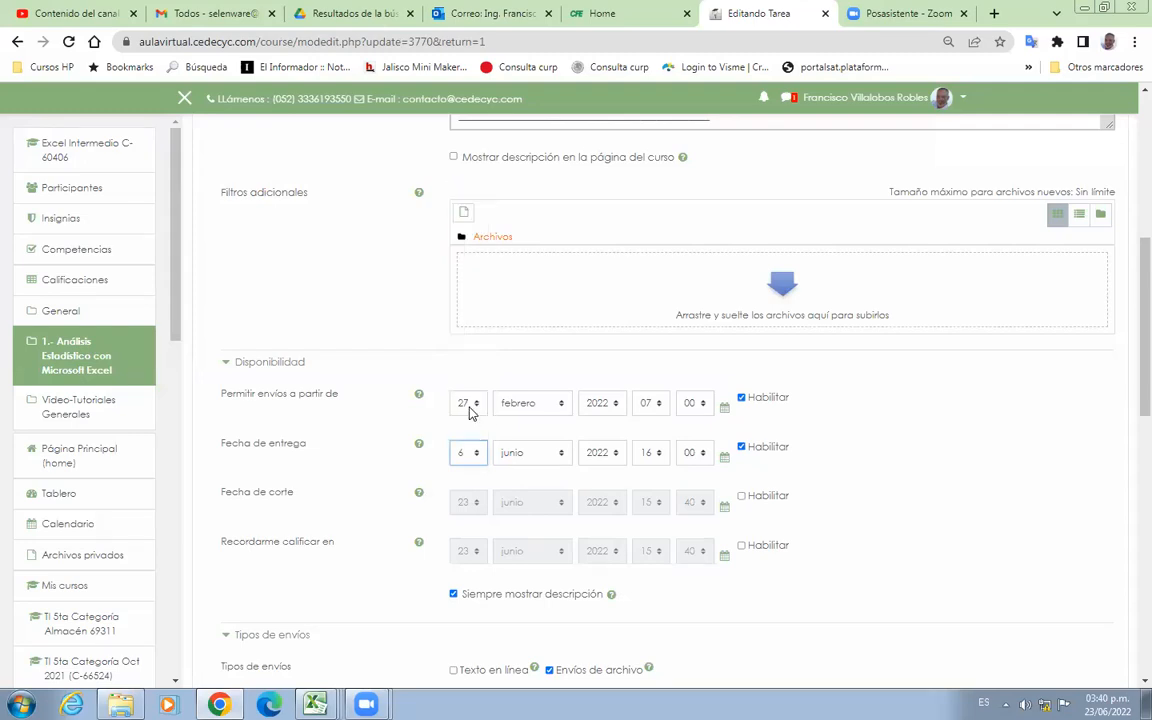
# Set the time of the activity's Fecha de entrega to 23:59.
pyautogui.click(654, 455)
pyautogui.scroll(-2, 657, 437)
pyautogui.click(647, 432)
pyautogui.click(689, 455)
pyautogui.scroll(-10, 700, 440)
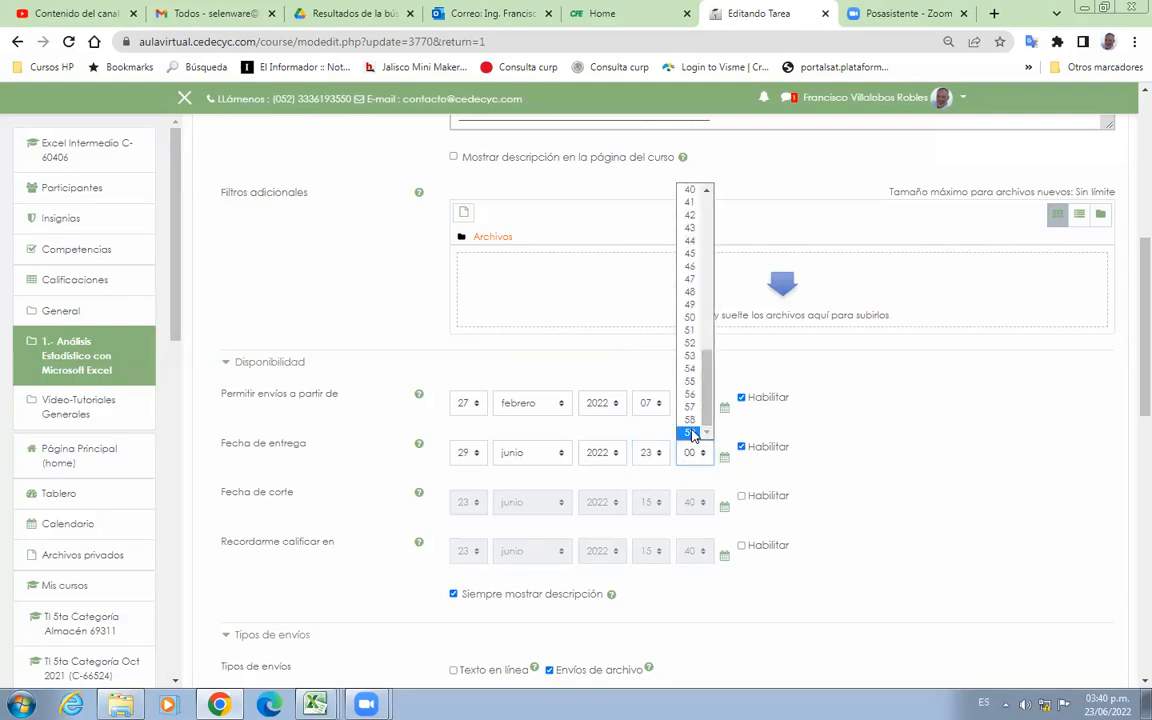
pyautogui.click(689, 432)
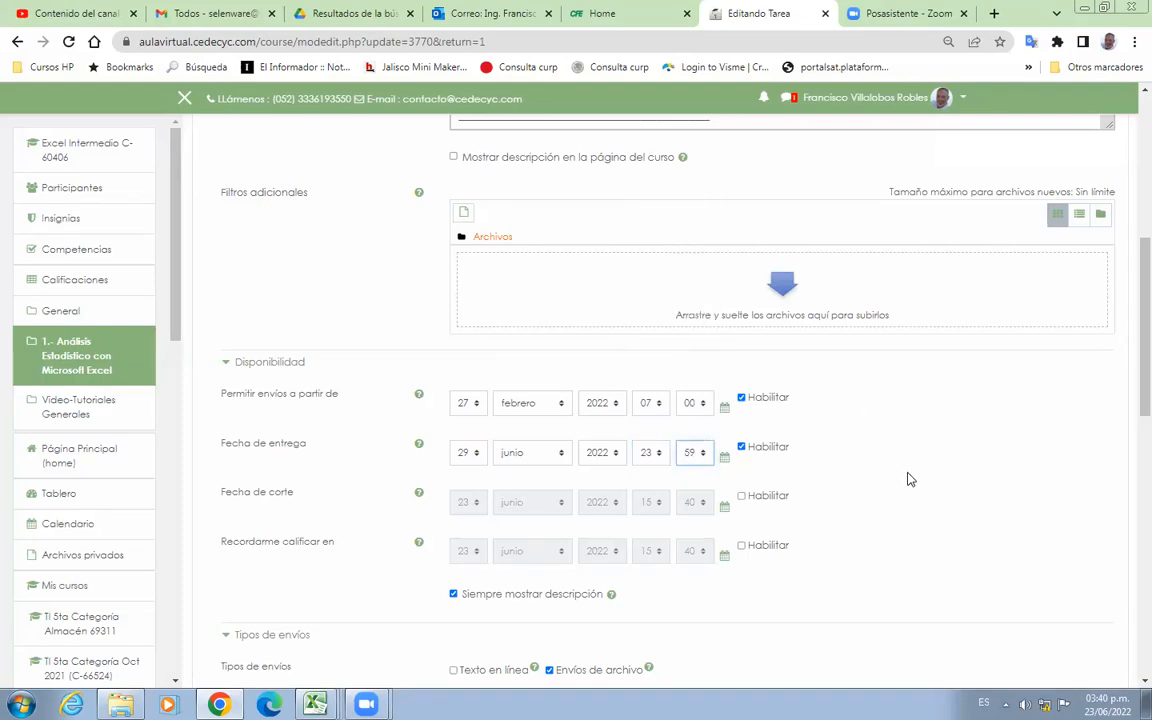
# Save the activity's changes, return to the course and look over the course page up to its General section.
pyautogui.scroll(5, 910, 470)
pyautogui.scroll(-15, 922, 457)
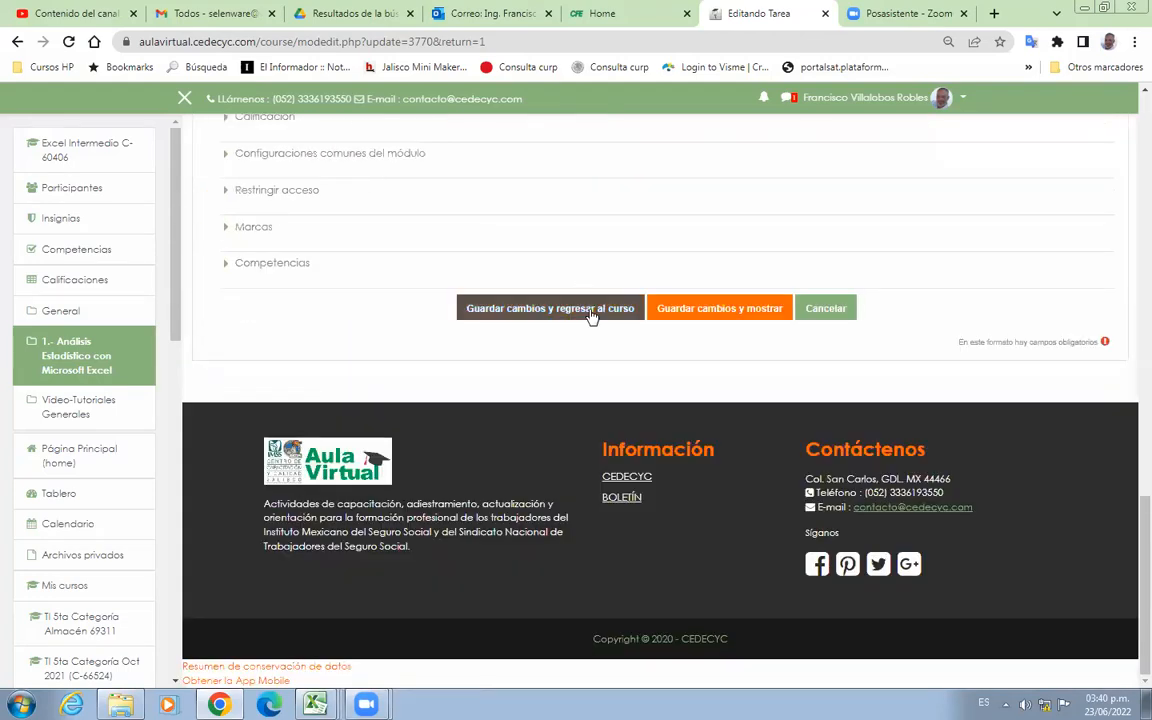
pyautogui.click(590, 313)
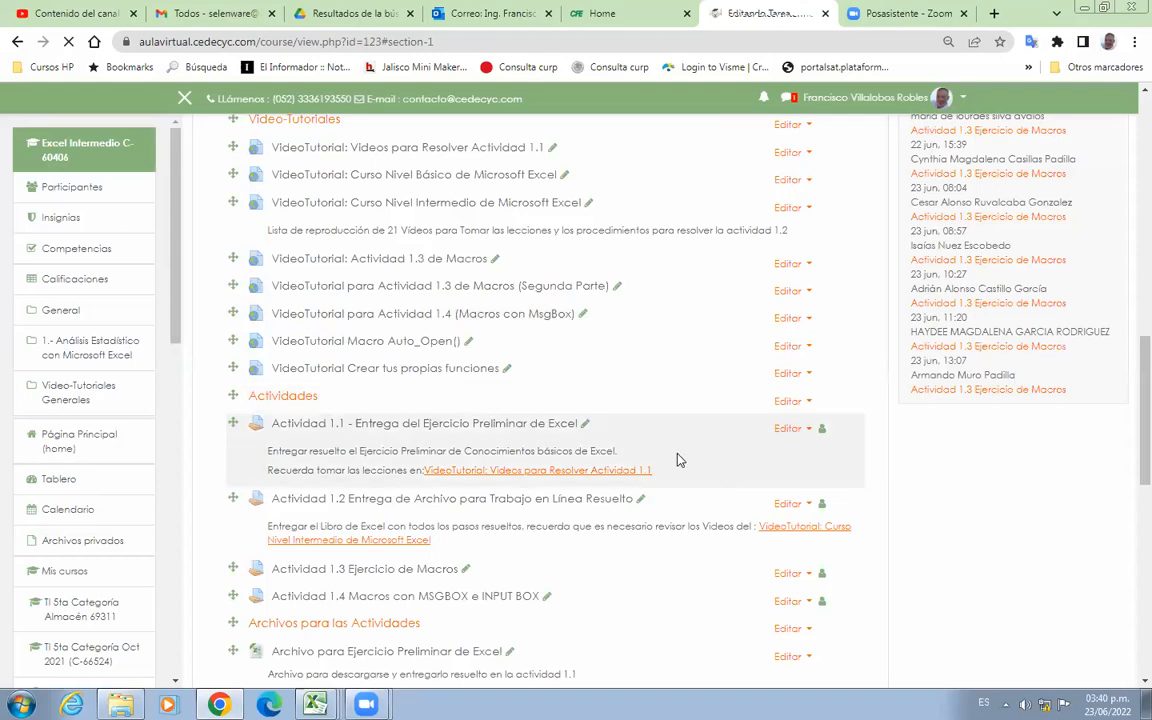
pyautogui.scroll(5, 689, 350)
pyautogui.scroll(3, 690, 346)
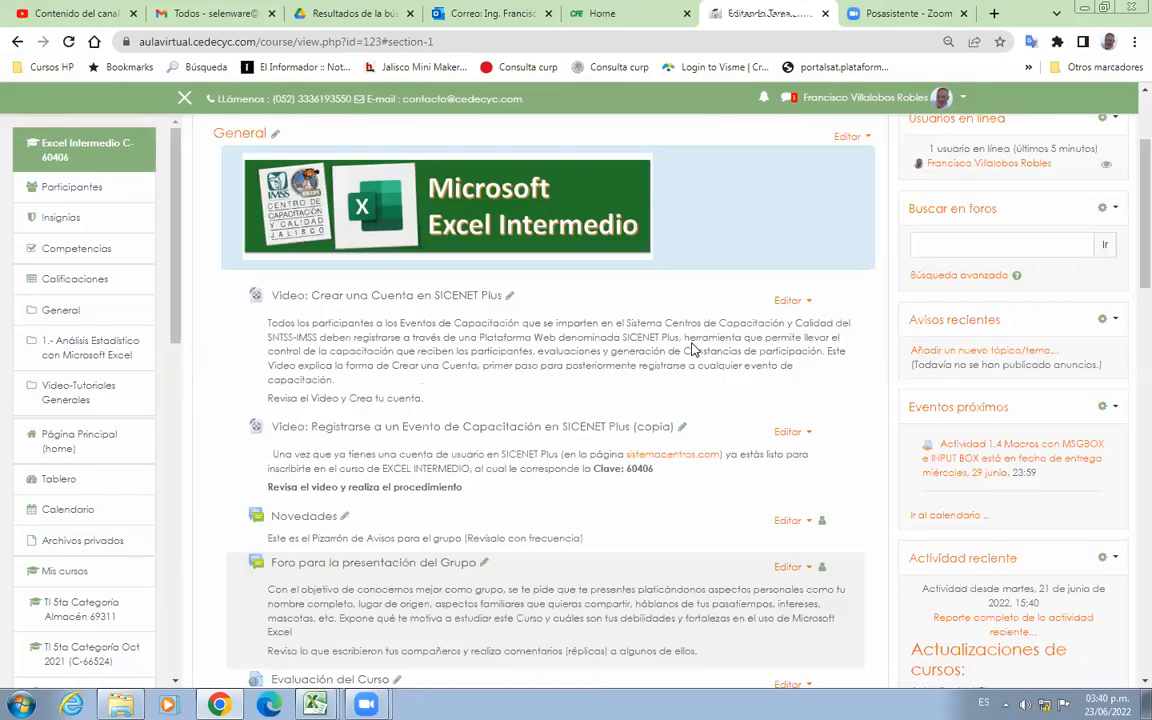